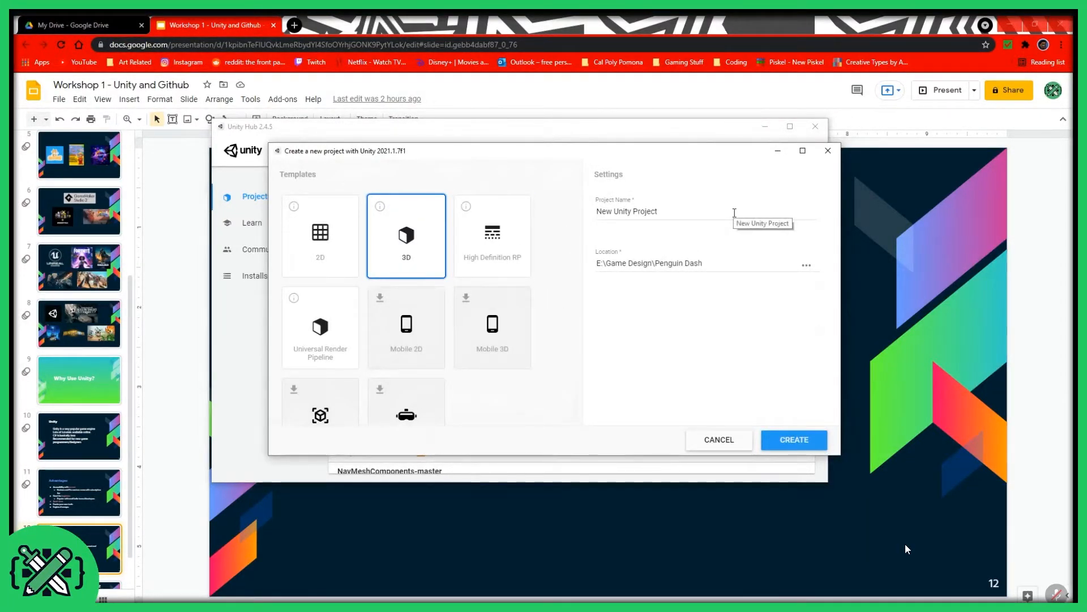
Name the new 3D project Workshop 1 Test and create it.
left_click_drag(734, 213, 566, 223)
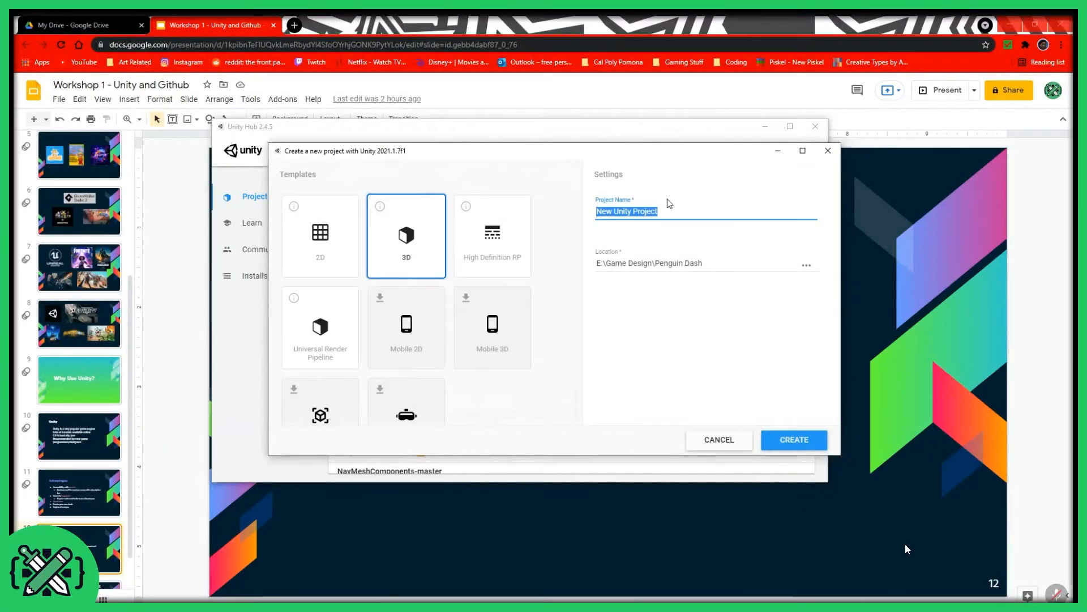
type("Workshop 1")
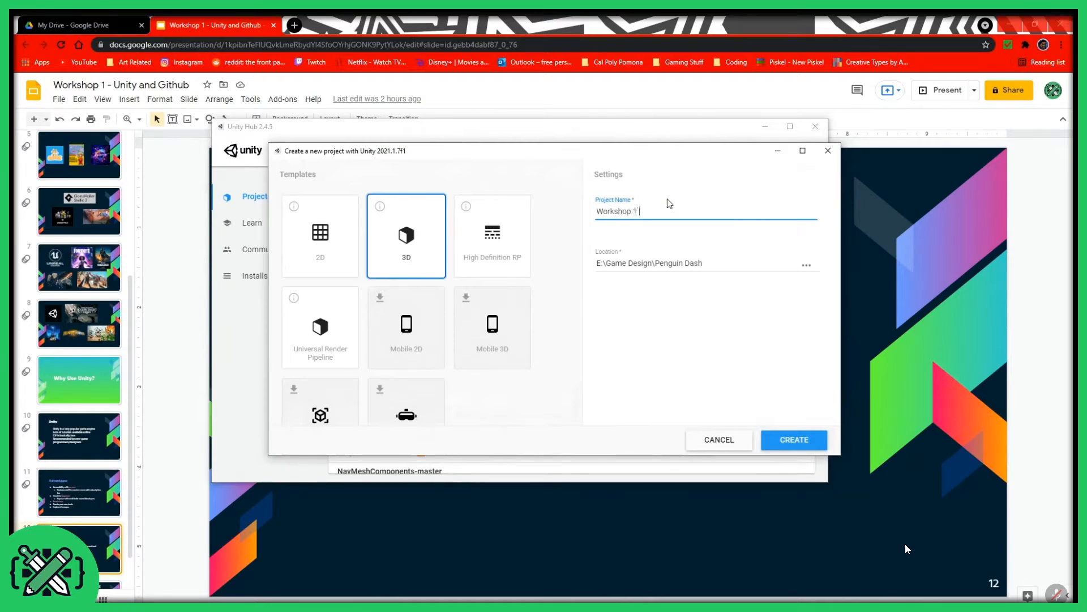
type(" Test")
left_click(805, 440)
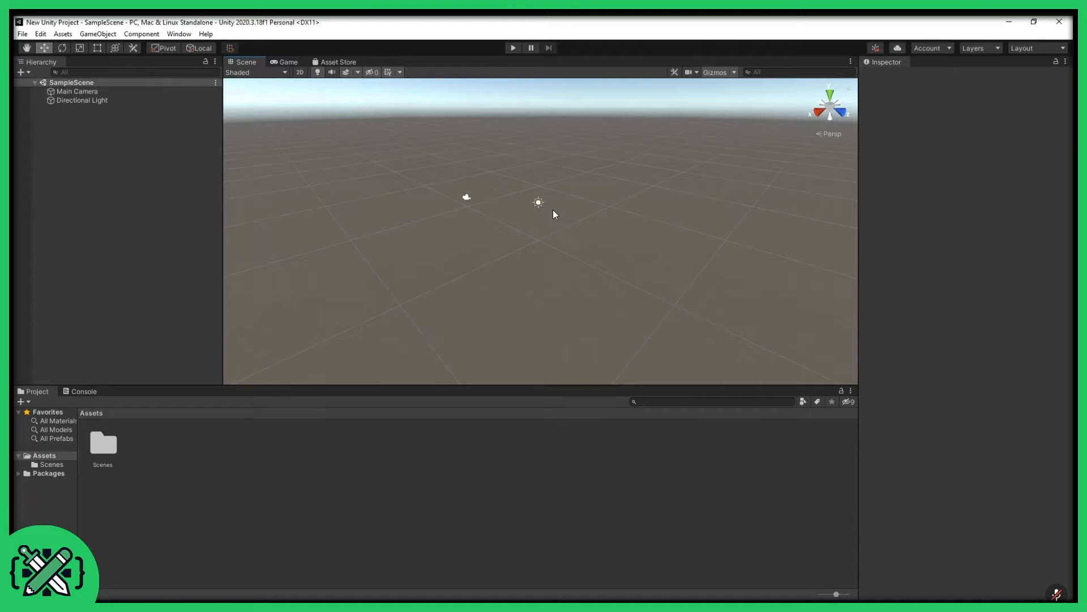
Examine the empty sample scene around the camera and the light from several angles and distances.
middle_click_drag(528, 178, 539, 186)
scroll(575, 218, "up", 3)
middle_click_drag(596, 167, 582, 203)
scroll(576, 199, "up", 1)
scroll(575, 198, "up", 2)
scroll(575, 198, "down", 3)
scroll(576, 198, "up", 1)
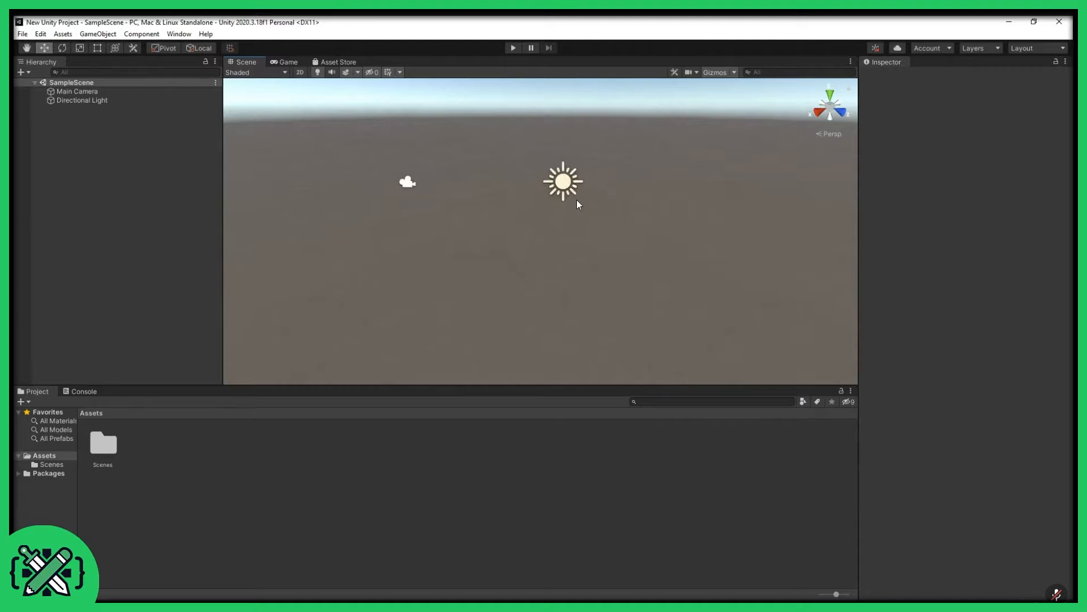
scroll(603, 186, "down", 2)
middle_click_drag(603, 185, 627, 233)
scroll(599, 213, "up", 1)
scroll(600, 222, "down", 4)
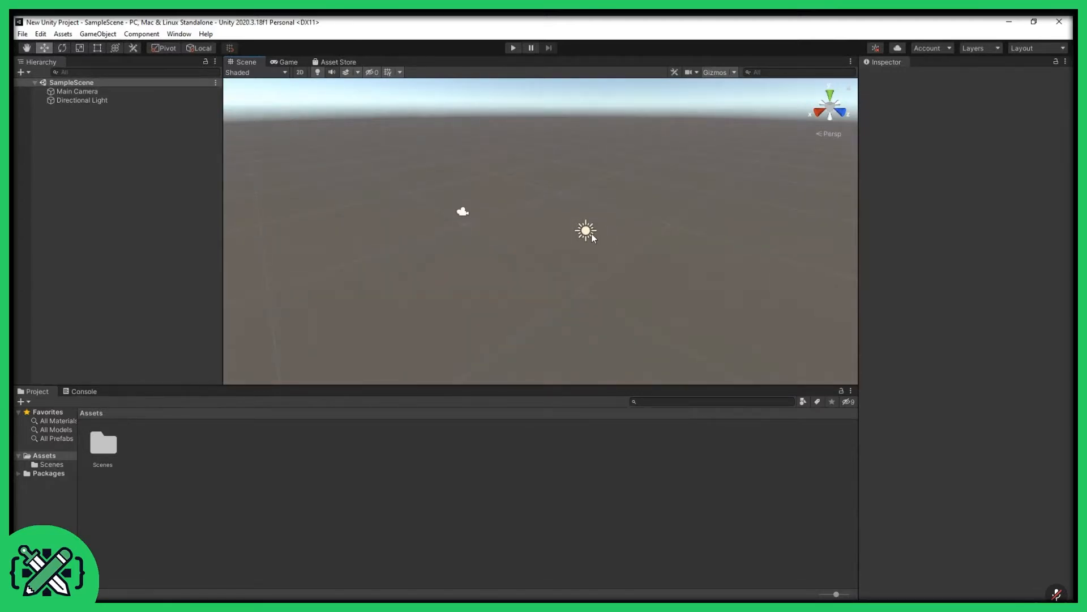
middle_click_drag(590, 232, 622, 197)
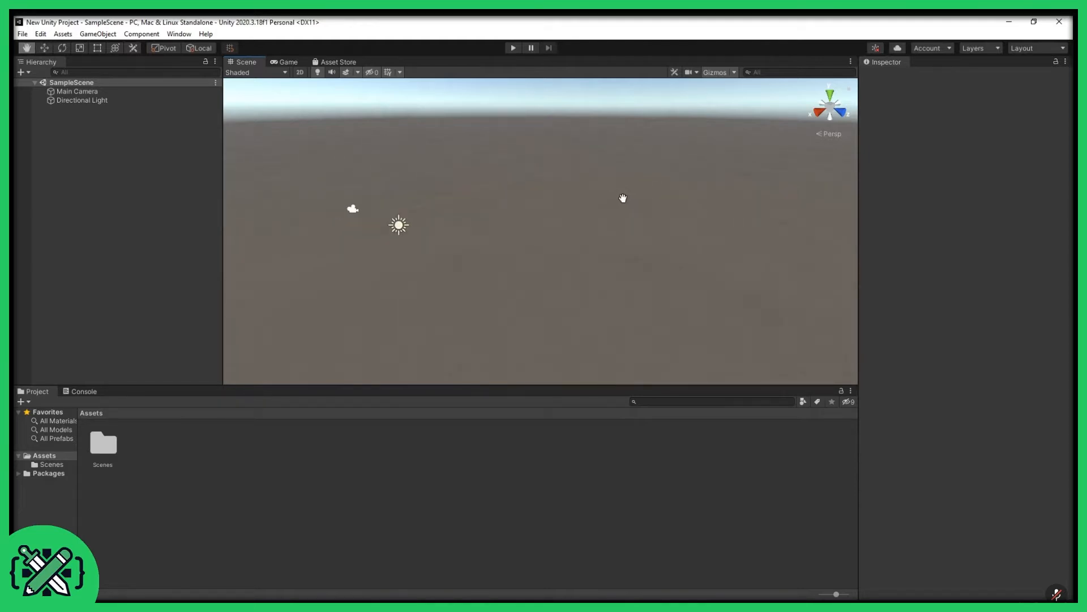
middle_click_drag(445, 227, 500, 214)
right_click_drag(592, 198, 586, 106)
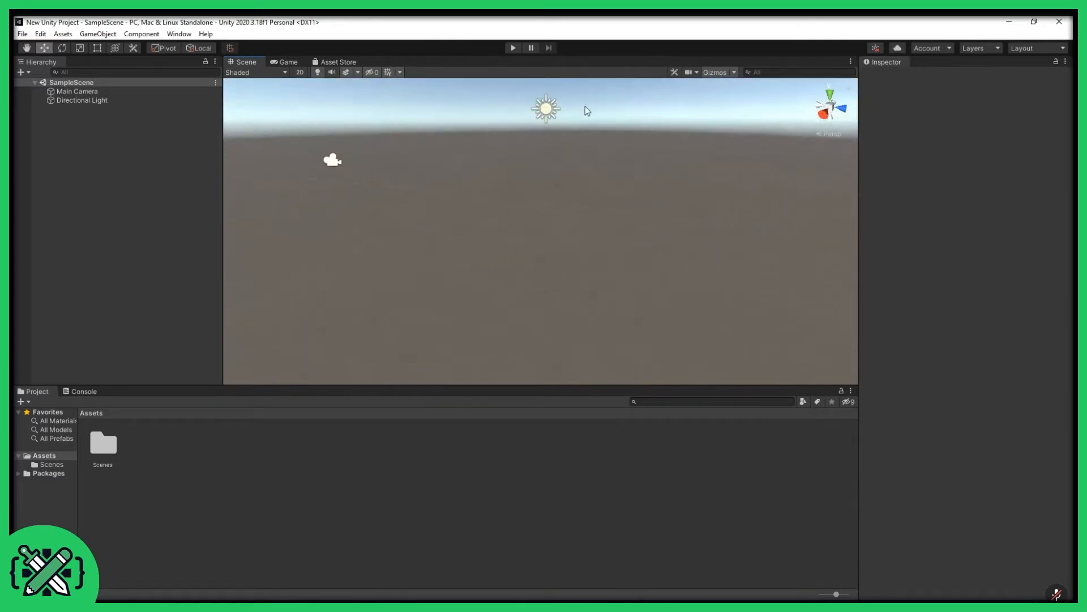
middle_click_drag(586, 106, 577, 209)
right_click_drag(577, 209, 602, 195)
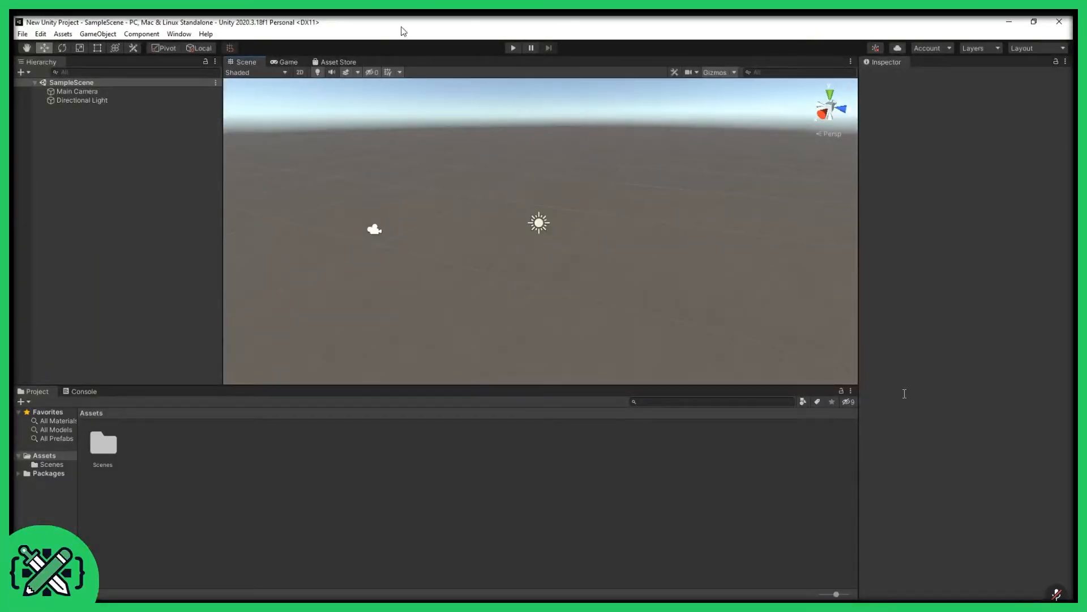
middle_click_drag(541, 143, 558, 166)
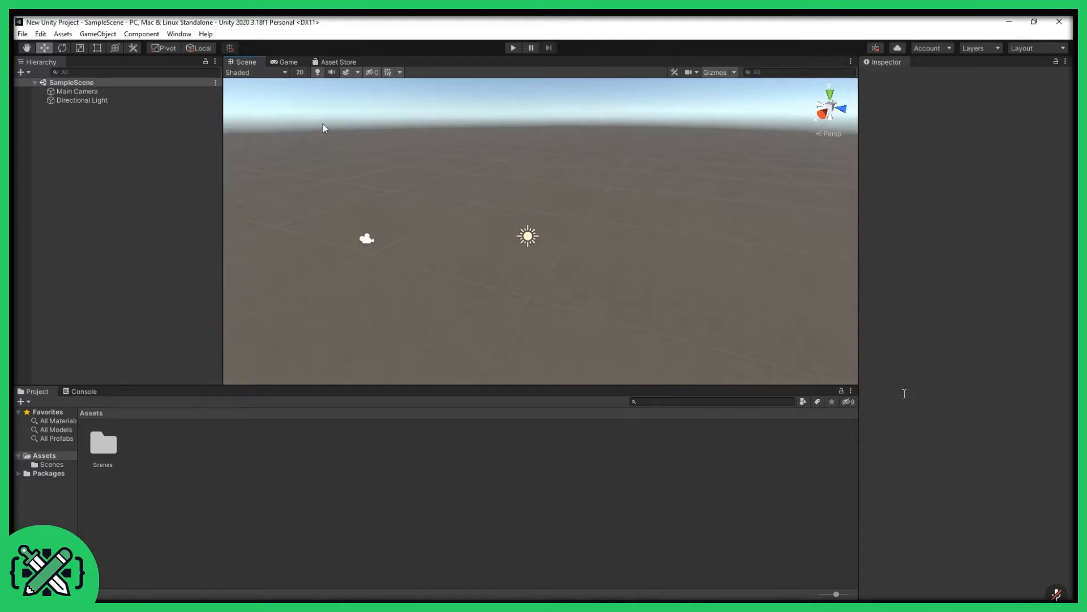
Compare the Game view with the Scene view and inspect the Main Camera's field of view from several angles.
left_click(286, 63)
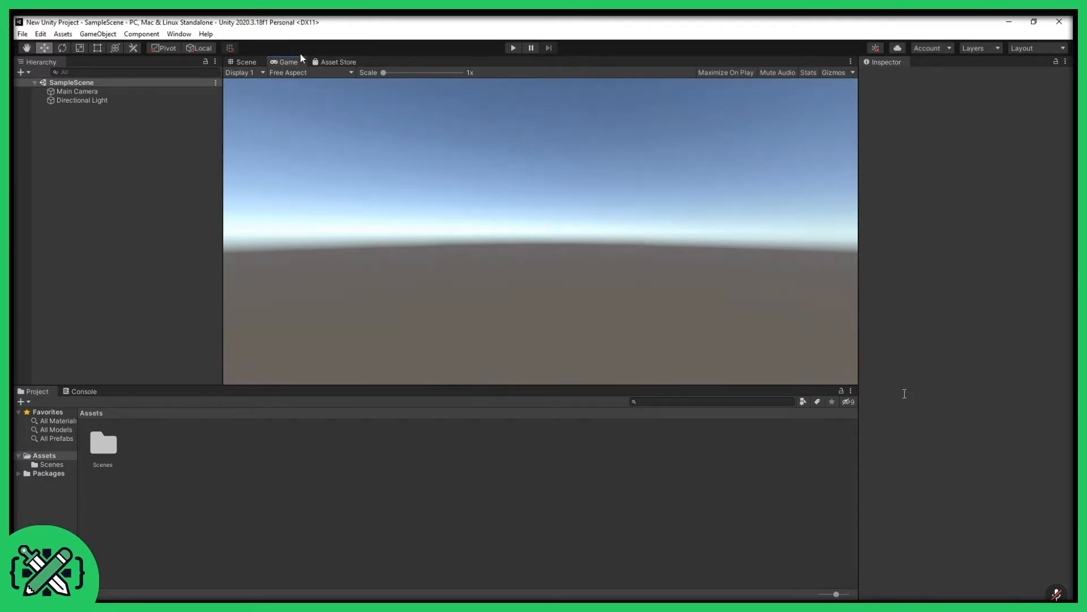
left_click(246, 62)
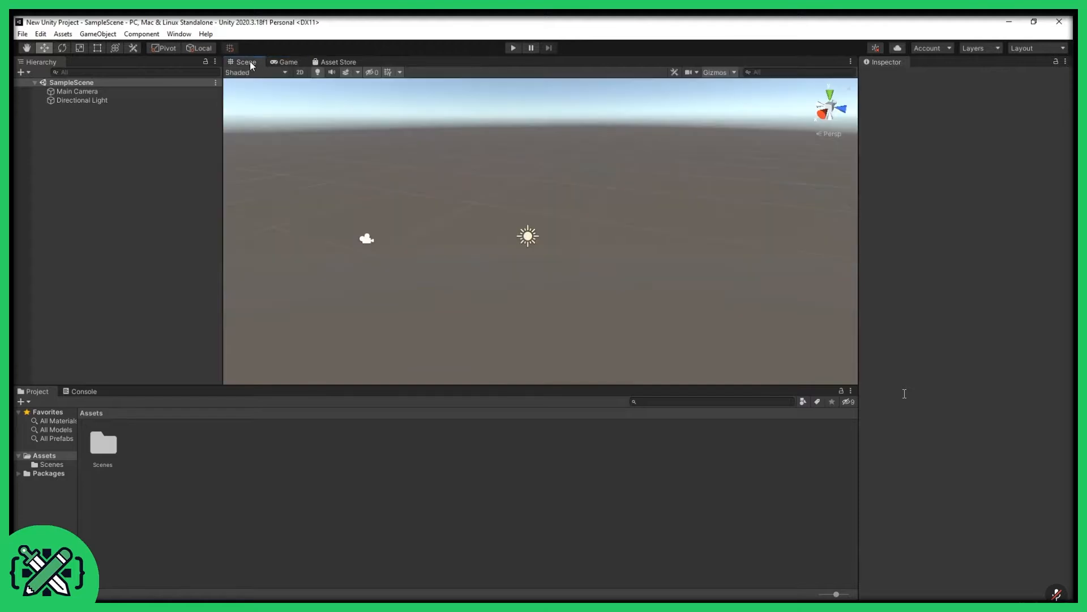
left_click(367, 240)
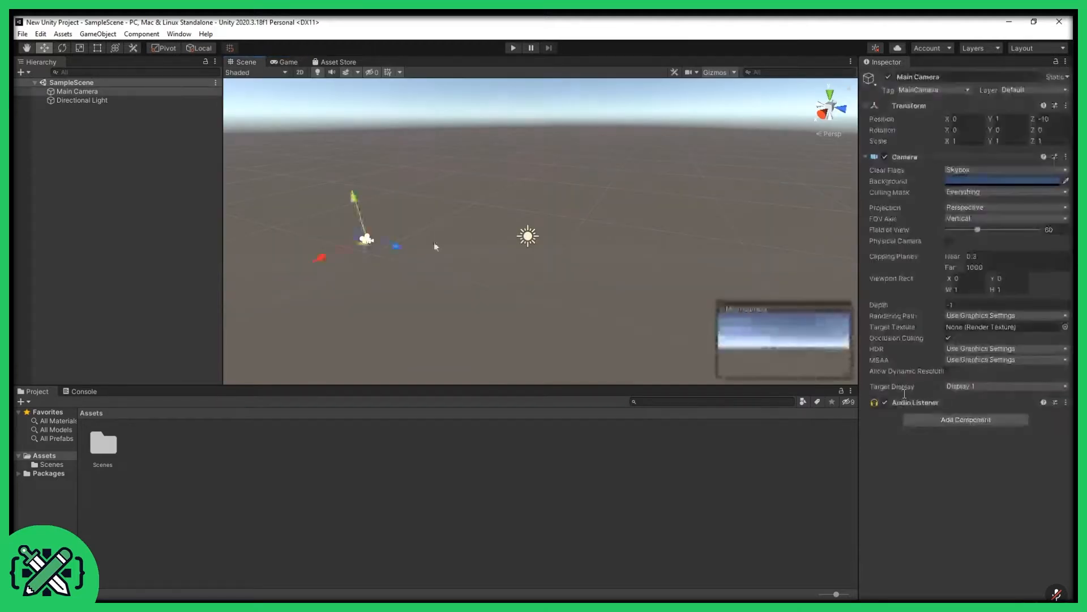
left_click_drag(435, 243, 543, 224, "alt")
right_click_drag(439, 239, 583, 242)
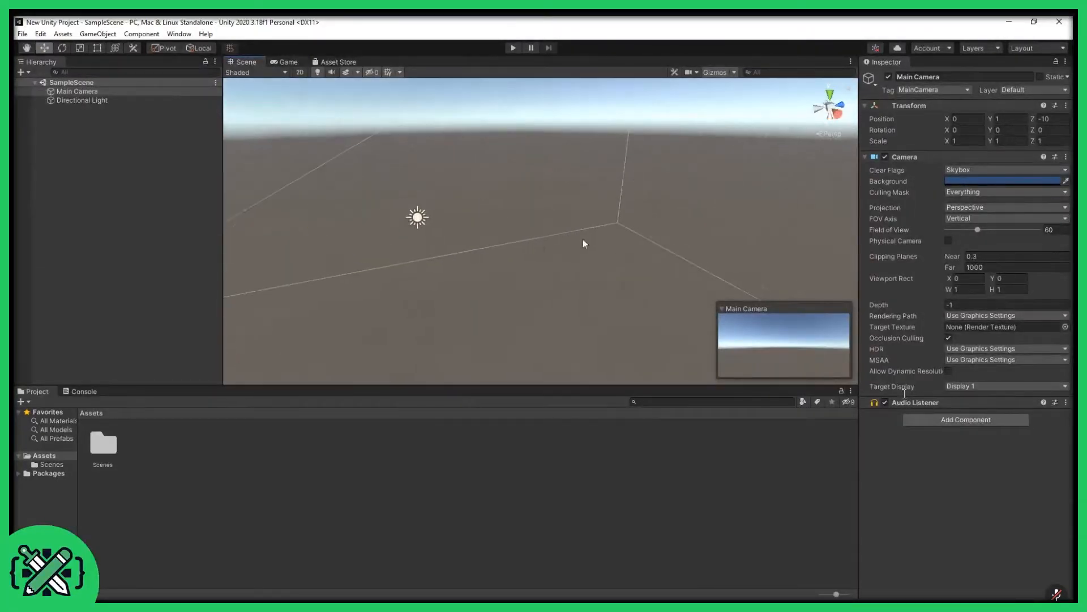
middle_click_drag(583, 242, 903, 157)
middle_click_drag(775, 170, 707, 196)
right_click_drag(612, 201, 686, 204)
middle_click_drag(685, 204, 701, 208)
scroll(701, 209, "down", 5)
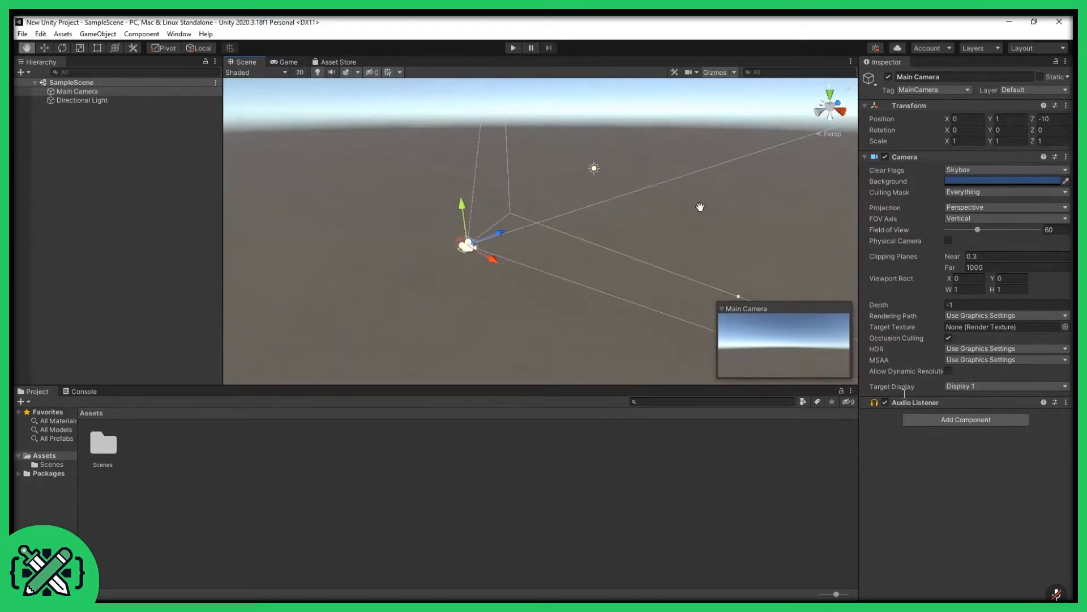
left_click_drag(702, 213, 666, 216, "alt")
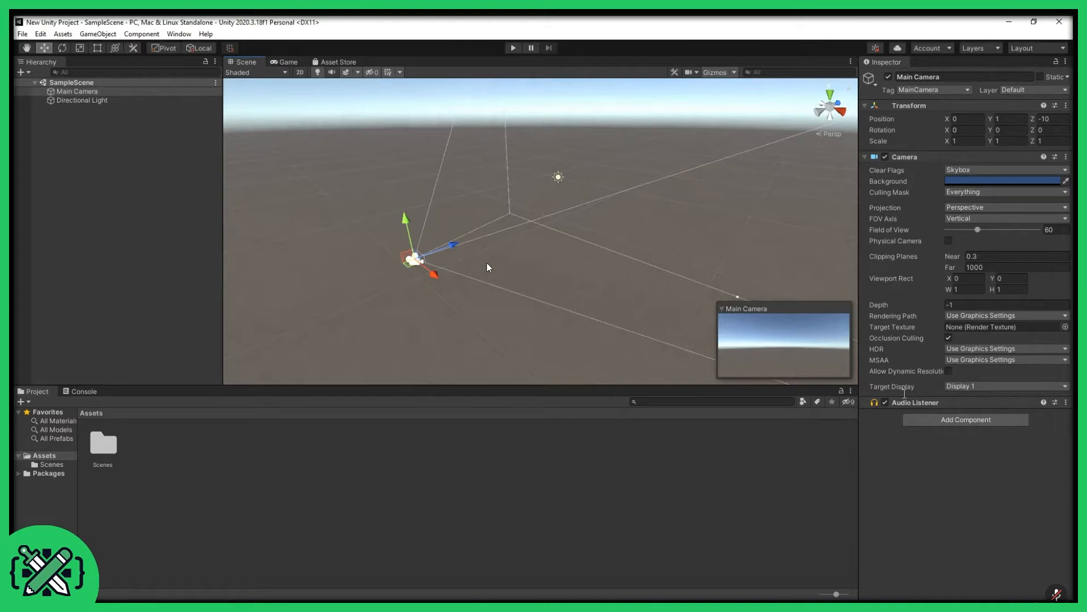
middle_click_drag(472, 264, 495, 261)
scroll(453, 267, "up", 4)
scroll(451, 267, "up", 3)
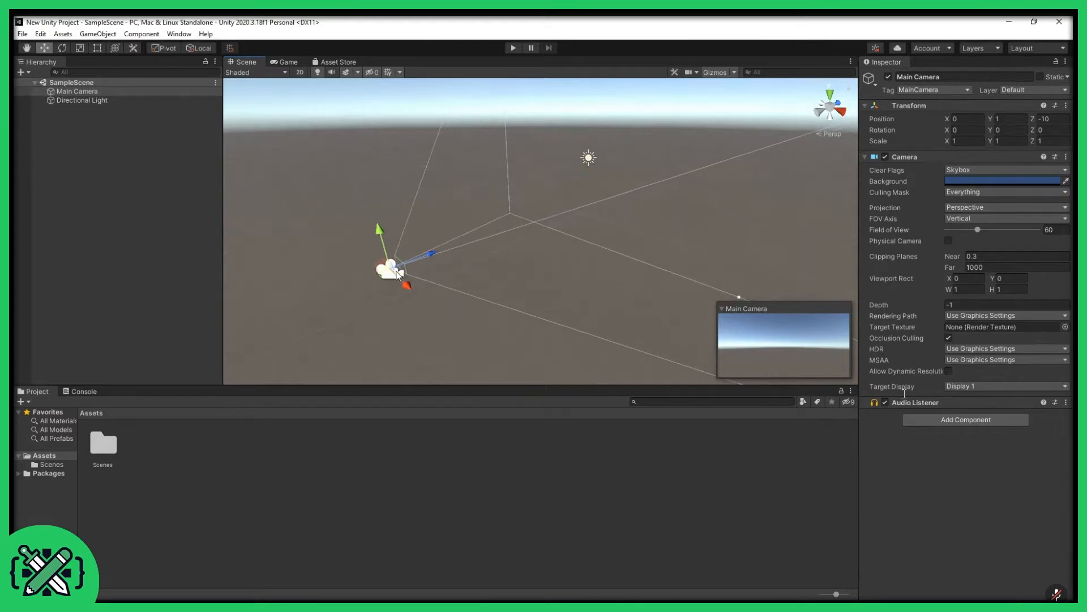
middle_click_drag(643, 162, 569, 201)
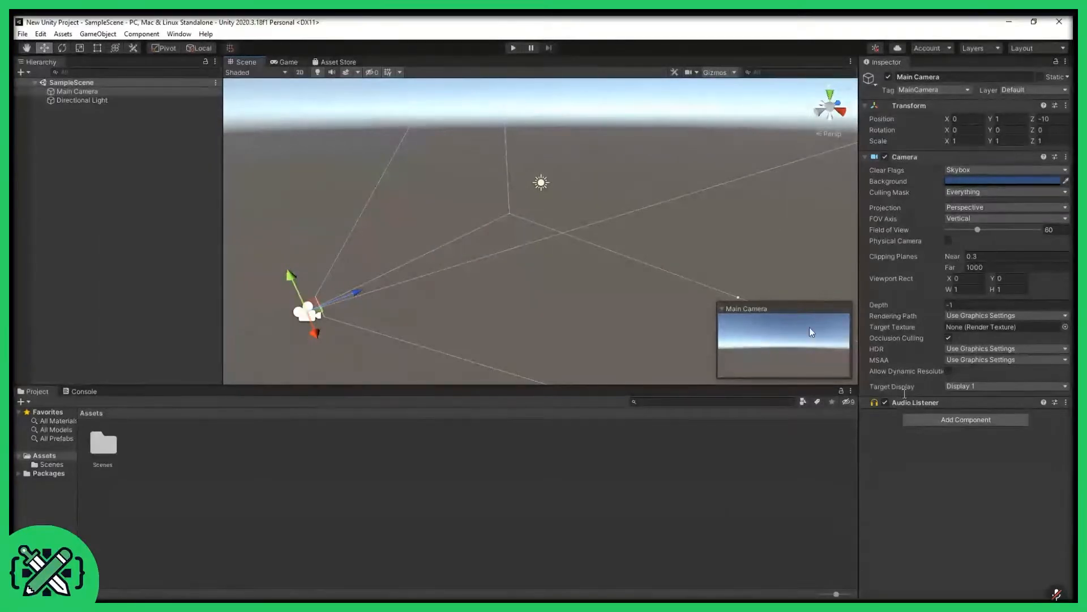
middle_click_drag(535, 244, 533, 253)
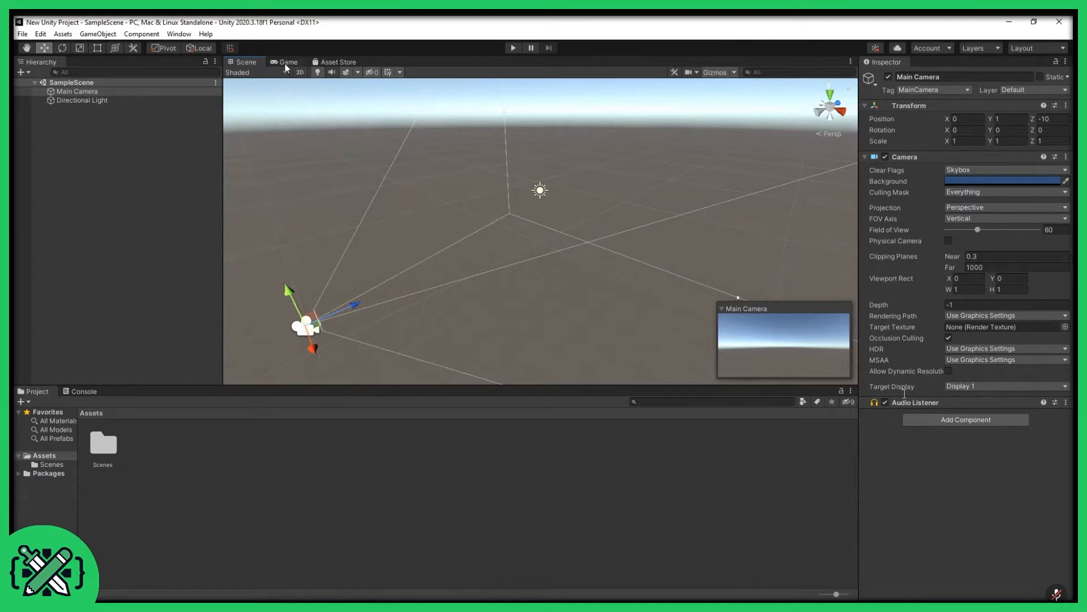
Narrow the Hierarchy and place a widened Game view side by side with the Scene view.
left_click_drag(223, 97, 164, 98)
left_click_drag(219, 62, 817, 157)
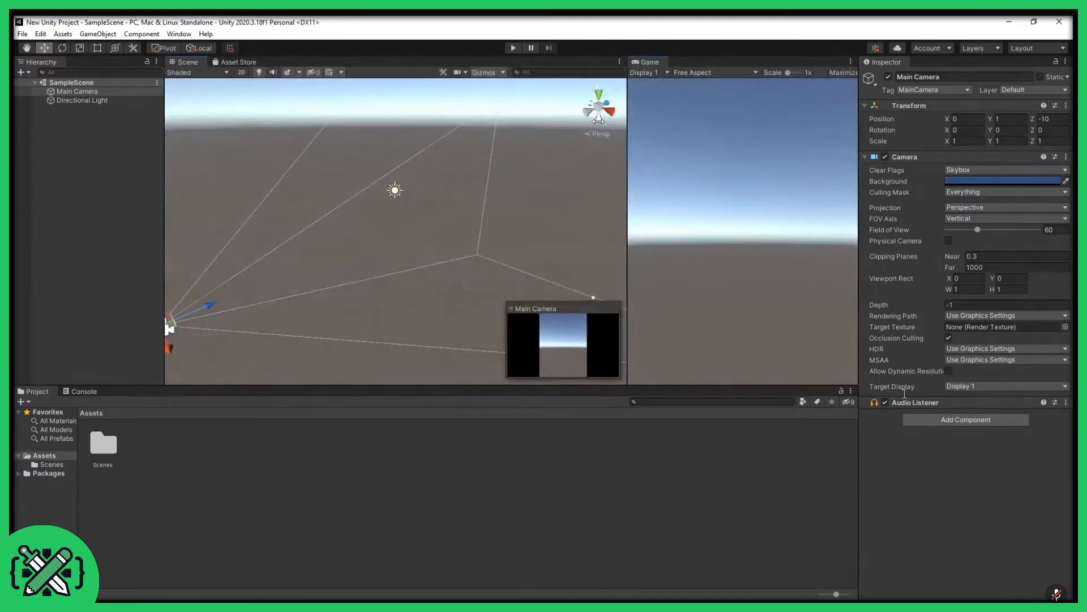
left_click_drag(598, 120, 500, 142)
middle_click_drag(351, 199, 428, 172)
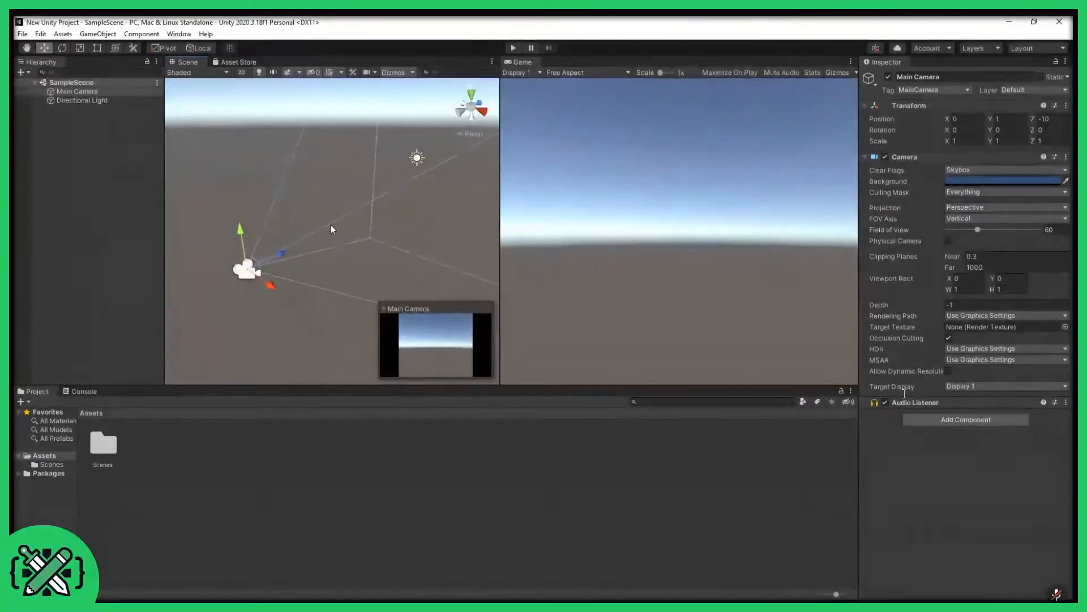
right_click_drag(327, 243, 390, 240)
middle_click_drag(389, 240, 422, 232)
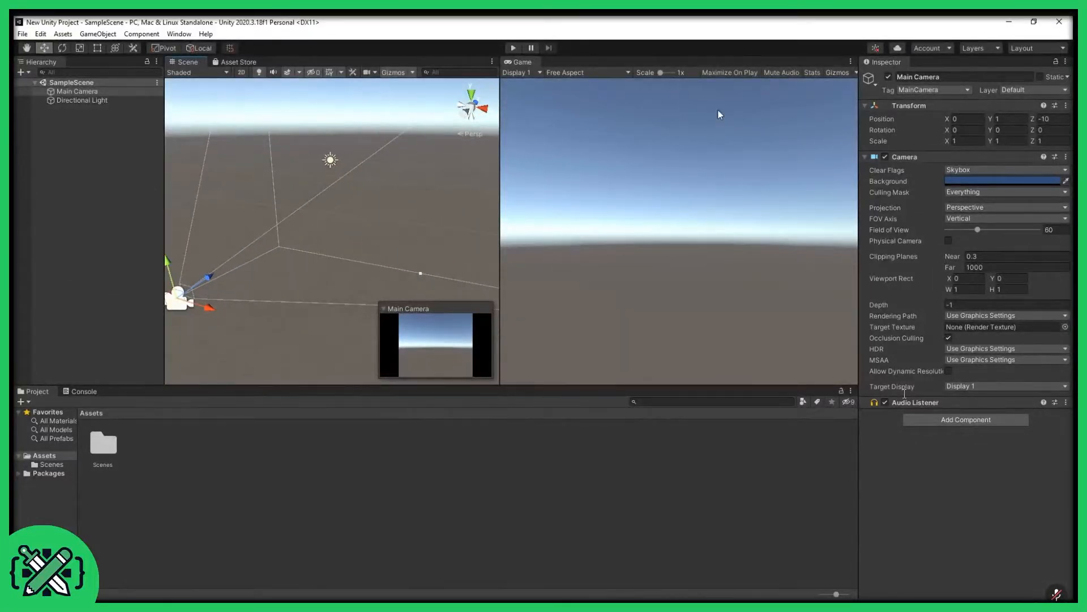
Dock the Game view back together with the Scene view and bring the Scene view to the front.
left_click_drag(518, 62, 286, 63)
left_click(185, 63)
right_click(63, 155)
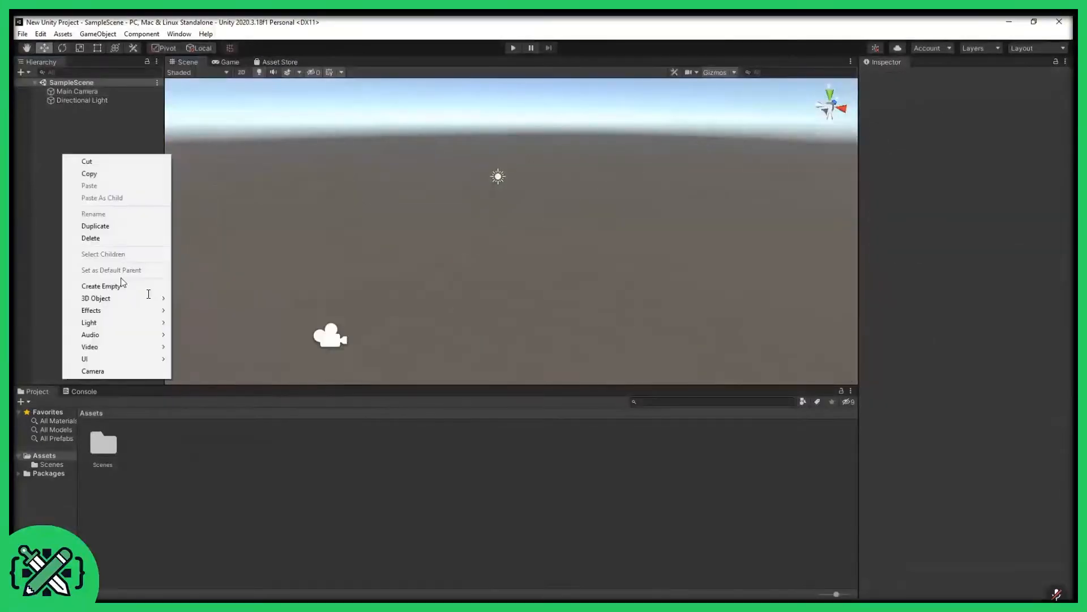
left_click(123, 118)
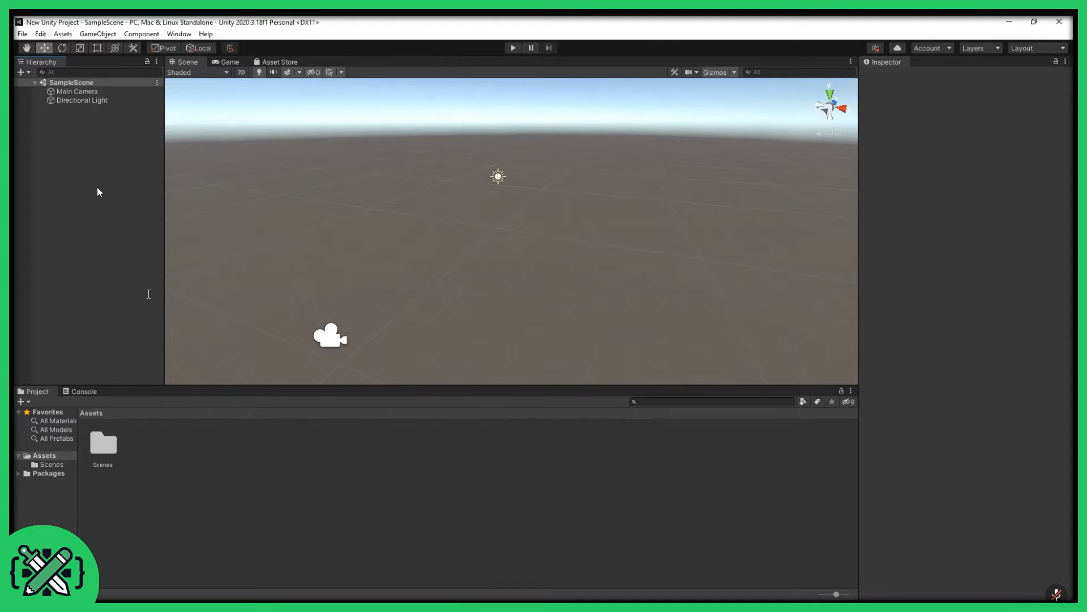
Inspect the properties of the Main Camera and the Directional Light, and view the light in the scene.
left_click(90, 92)
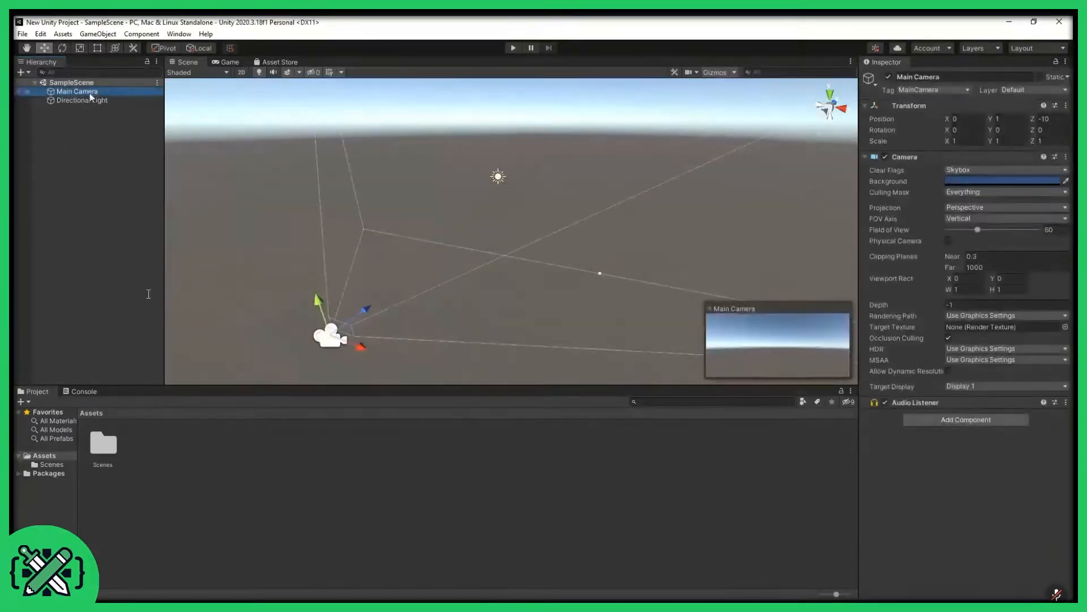
left_click(91, 102)
middle_click_drag(593, 171, 465, 197)
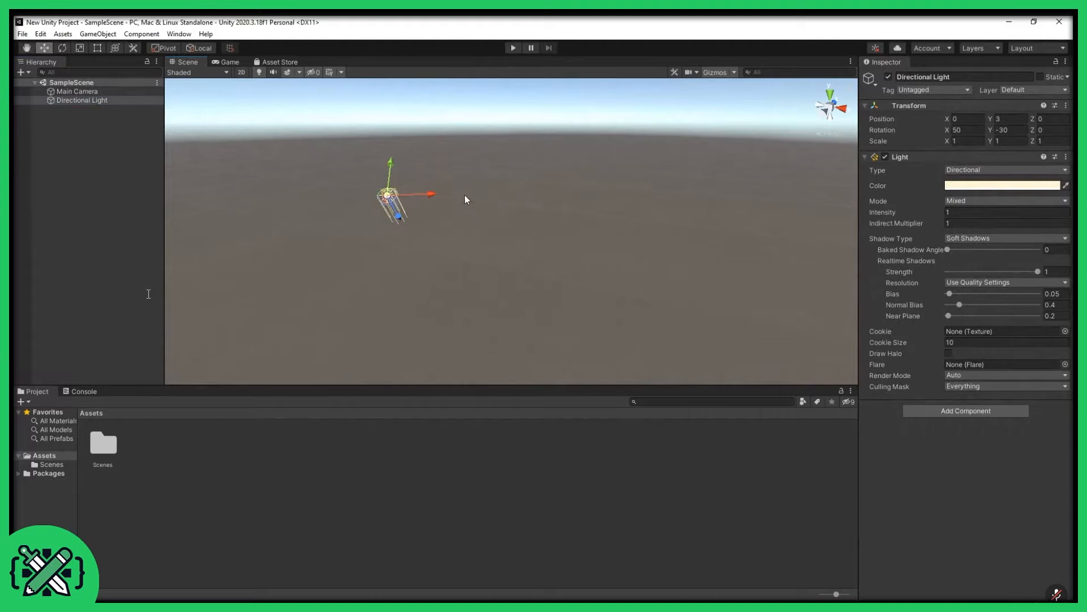
right_click_drag(466, 199, 447, 197)
middle_click_drag(584, 197, 534, 190)
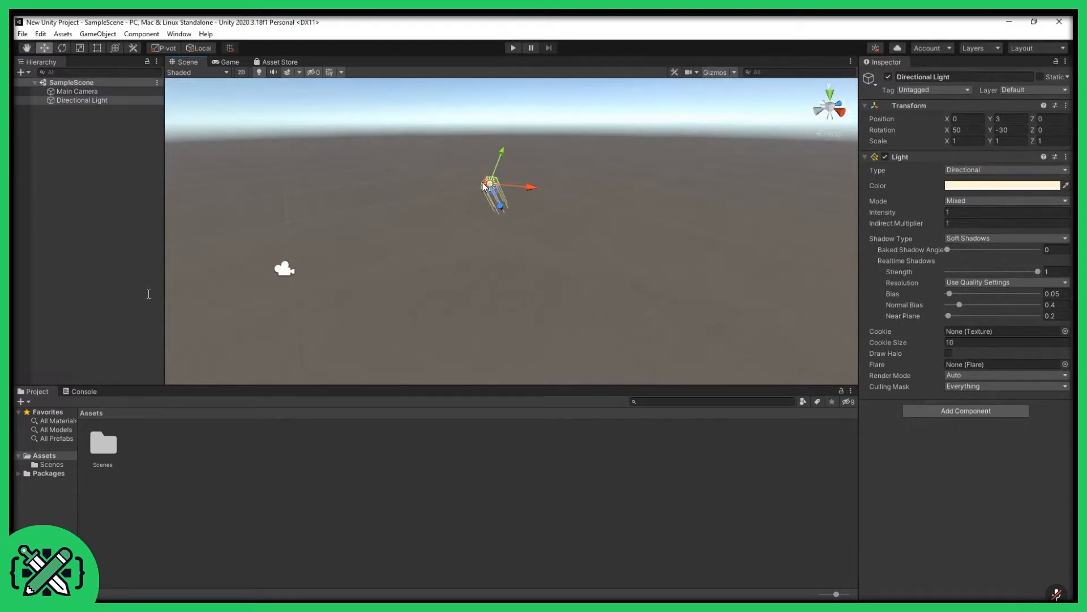
middle_click_drag(485, 187, 488, 214)
Add a 3D Cube object to the sample scene.
right_click(73, 164)
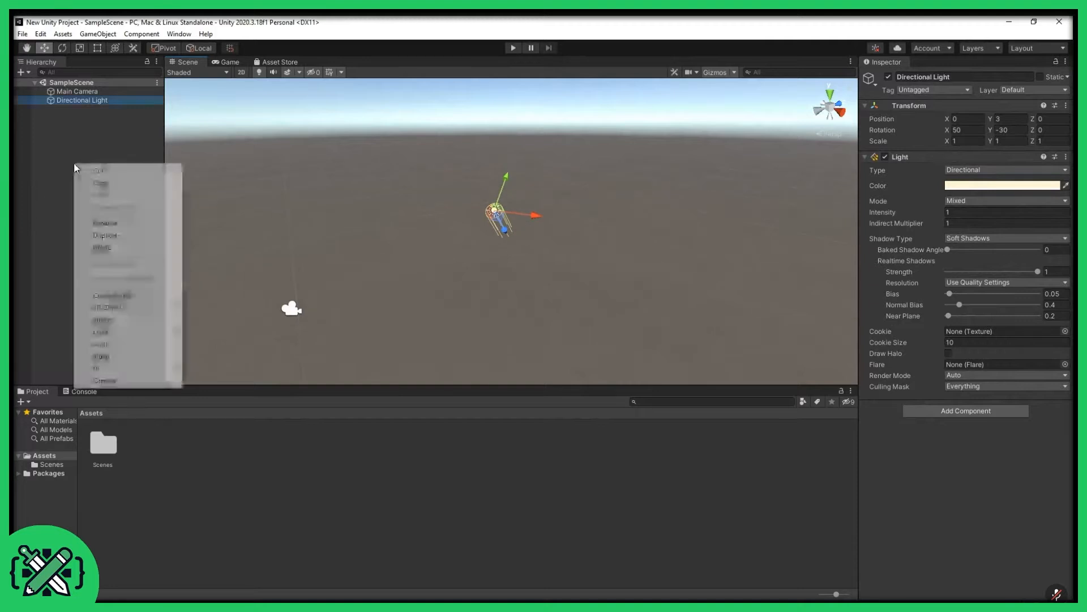
mouse_move(125, 309)
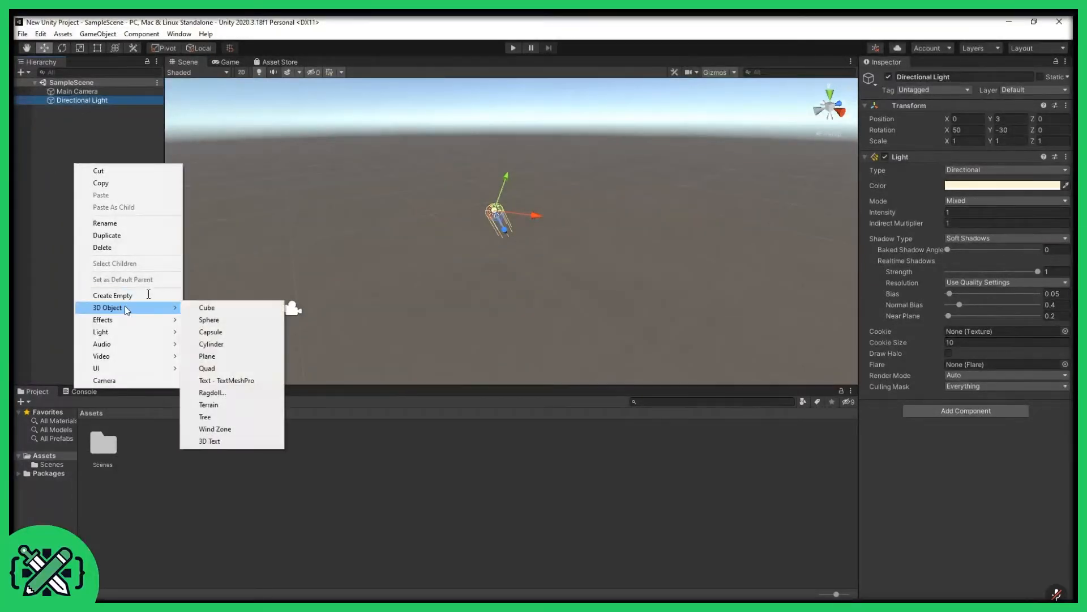
left_click(226, 308)
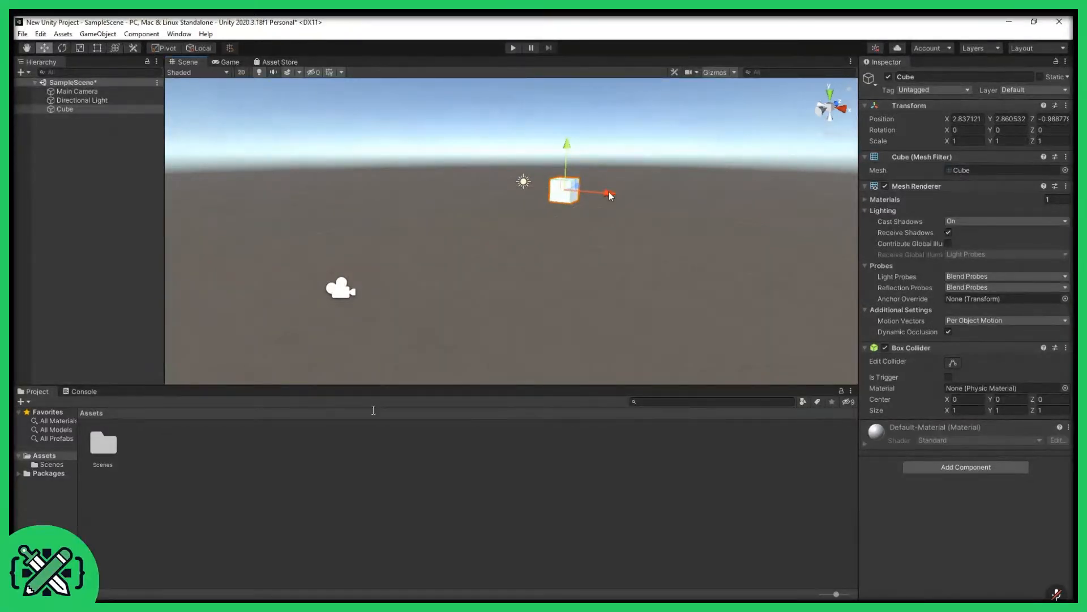
Examine the cube's placement relative to the camera and the light from several angles and distances.
middle_click_drag(610, 194, 600, 223)
scroll(571, 273, "up", 3)
middle_click_drag(571, 273, 593, 210)
right_click_drag(594, 210, 505, 233)
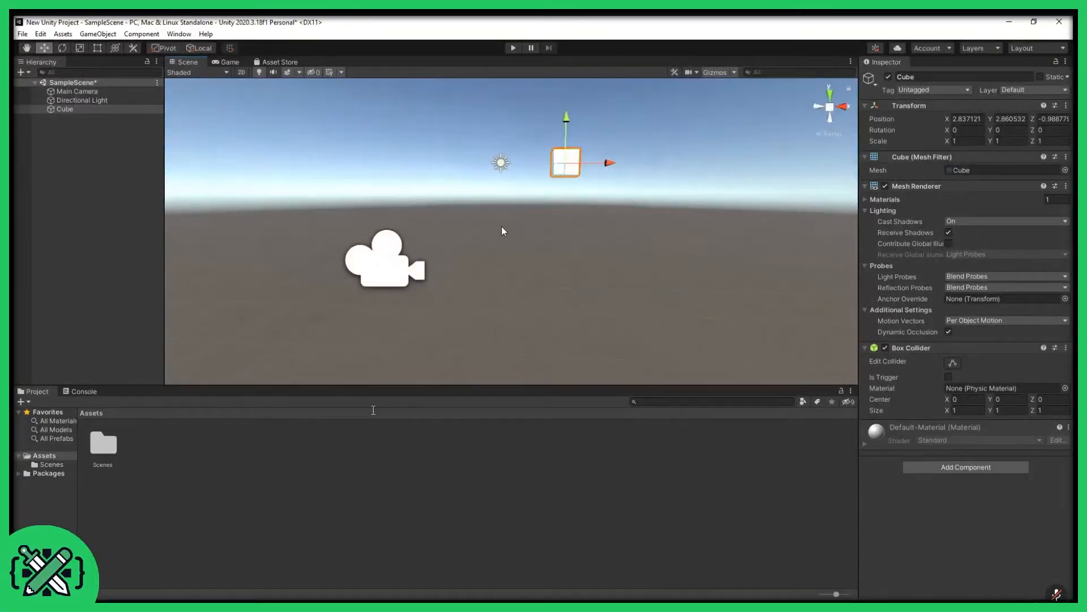
middle_click_drag(666, 146, 659, 162)
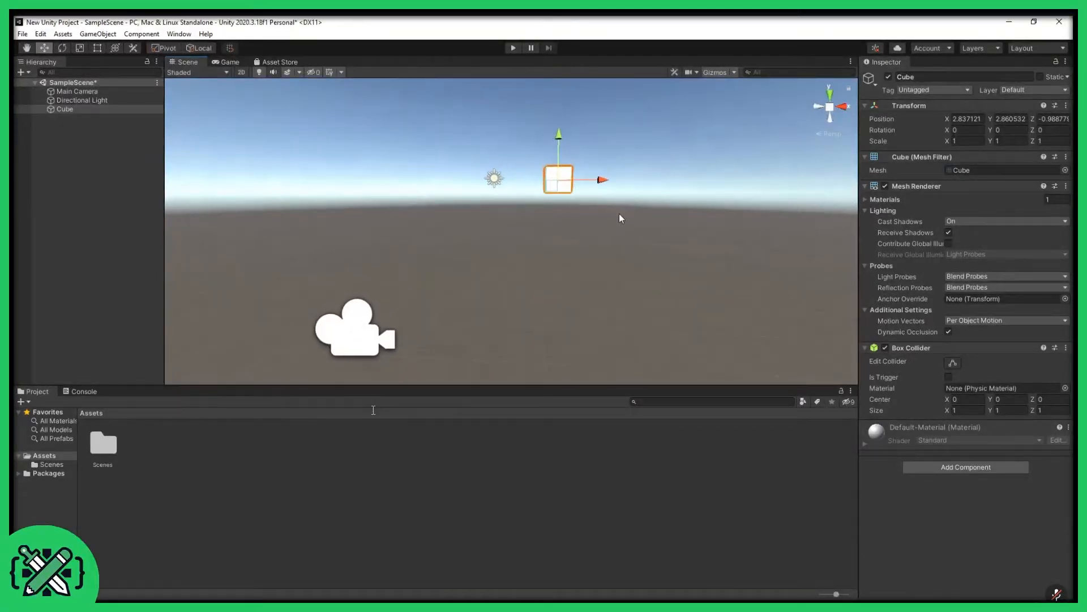
right_click_drag(620, 214, 566, 252)
middle_click_drag(643, 219, 584, 237)
scroll(583, 236, "down", 3)
middle_click_drag(572, 188, 566, 198)
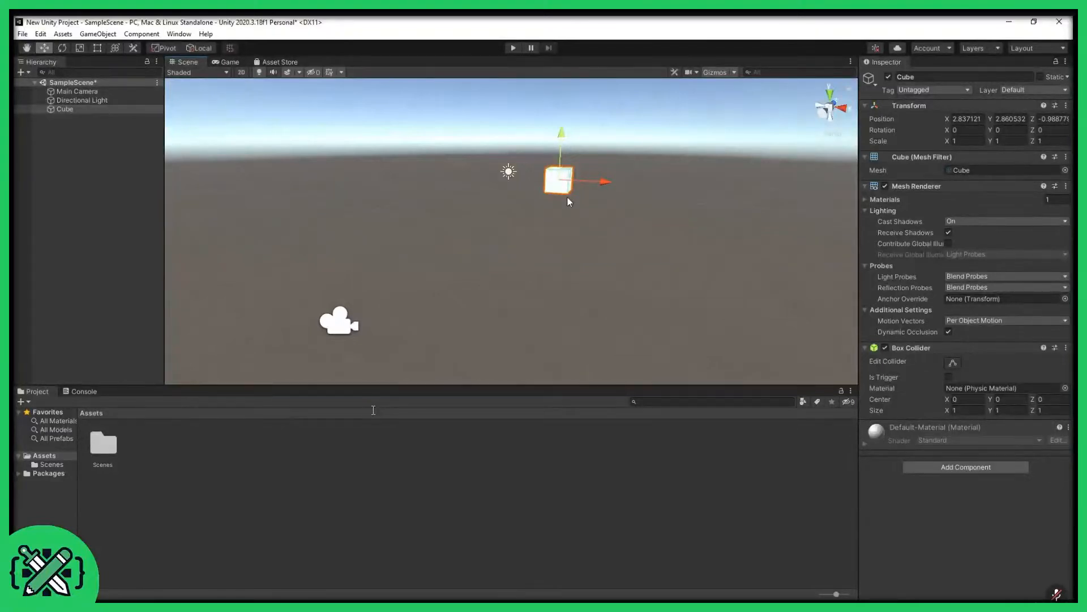
right_click_drag(568, 197, 514, 191)
middle_click_drag(701, 230, 545, 204)
scroll(545, 203, "down", 2)
right_click_drag(541, 234, 554, 254)
middle_click_drag(554, 257, 614, 247)
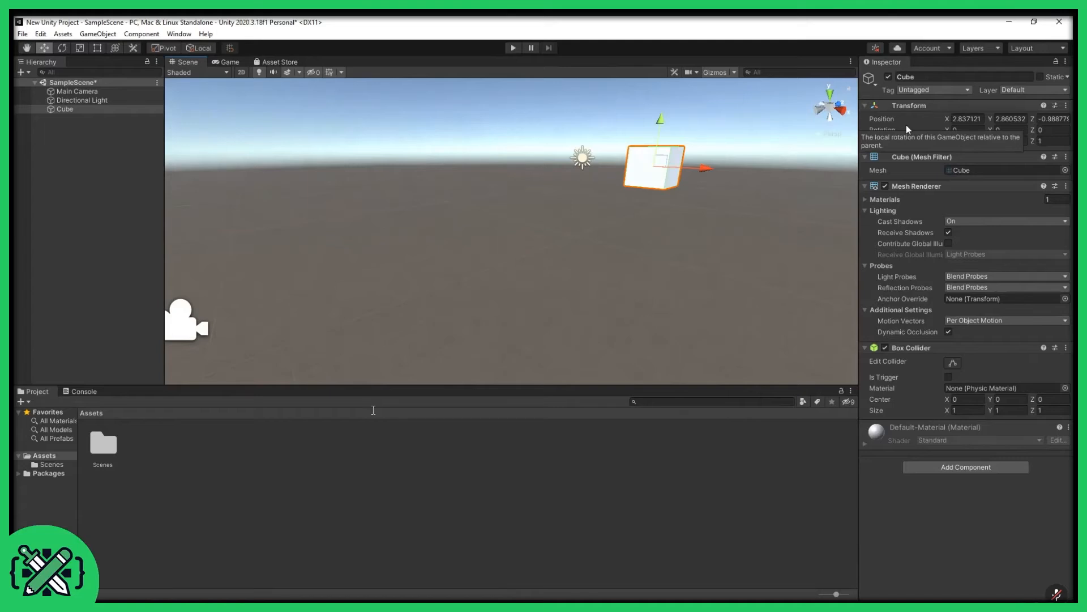
Review the components of the cube and of the Main Camera.
left_click(642, 235)
left_click(659, 170)
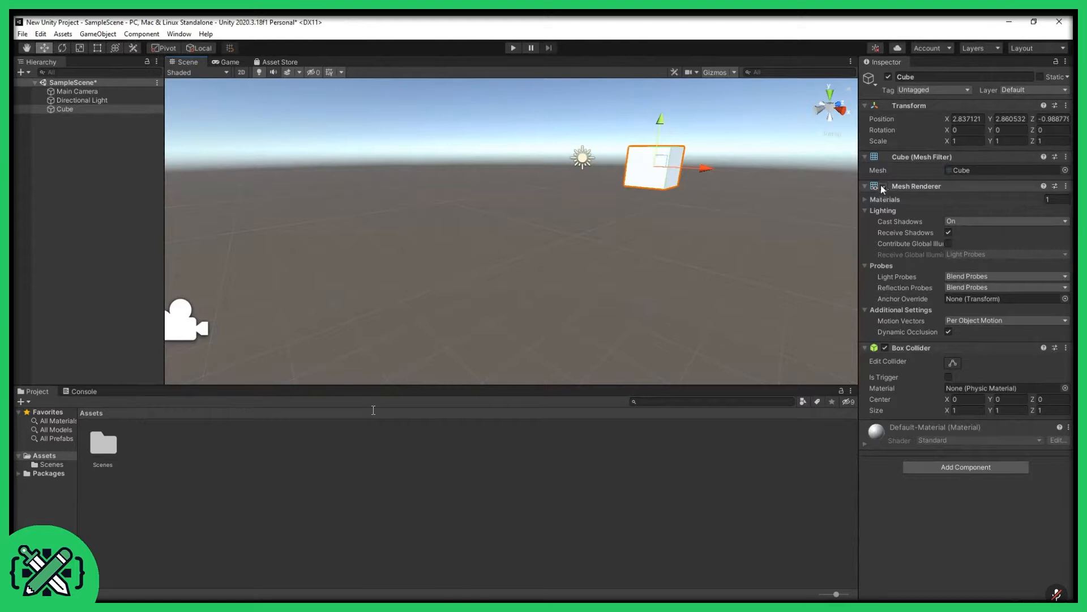
left_click(83, 93)
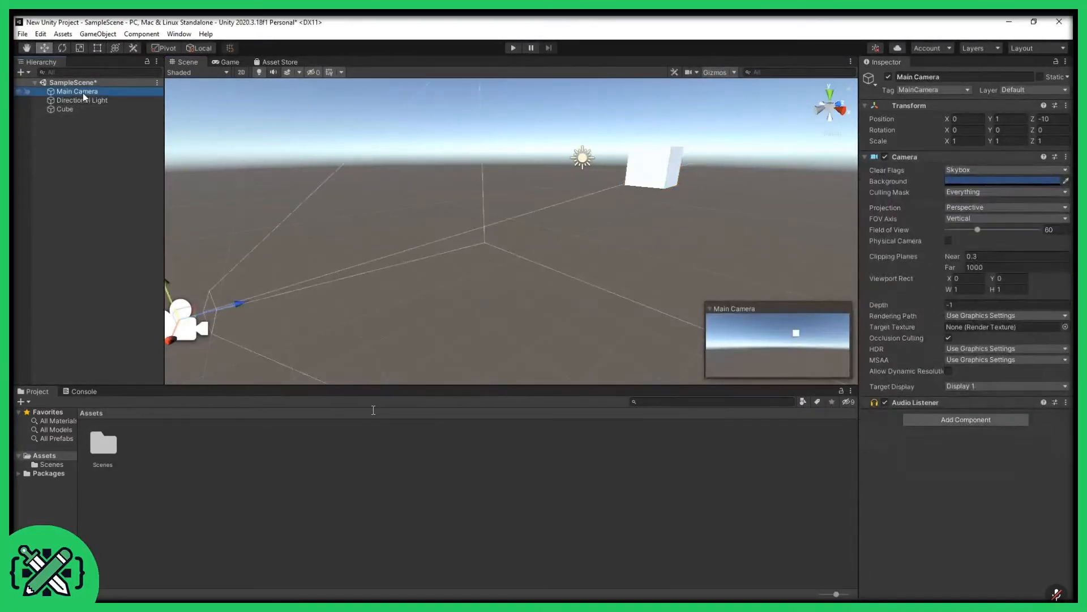
Change the Main Camera's background colour to yellow.
left_click(1021, 179)
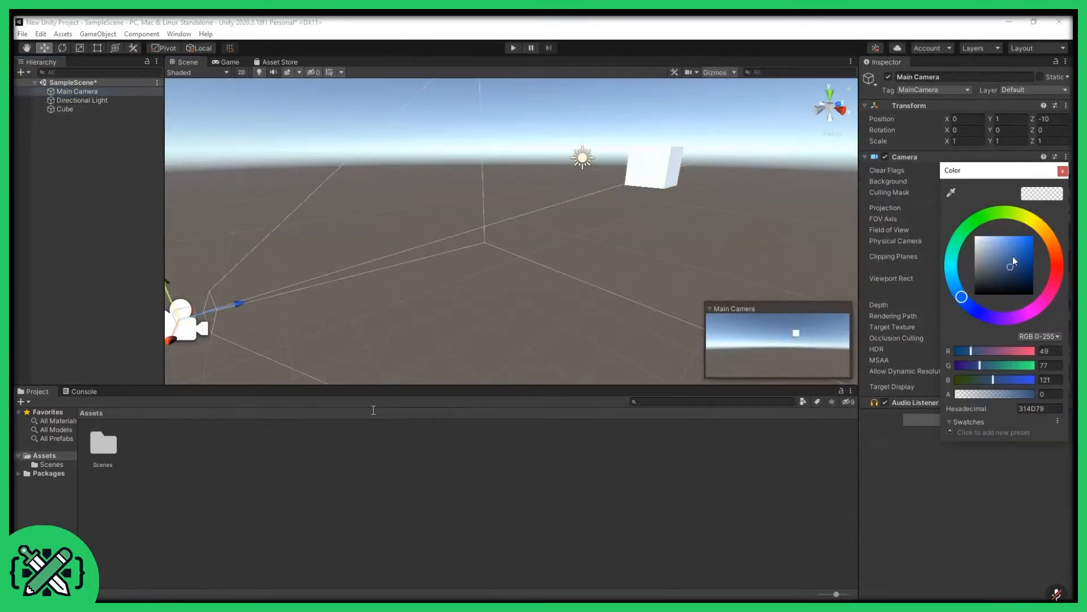
left_click_drag(1008, 257, 1038, 217)
left_click(1063, 171)
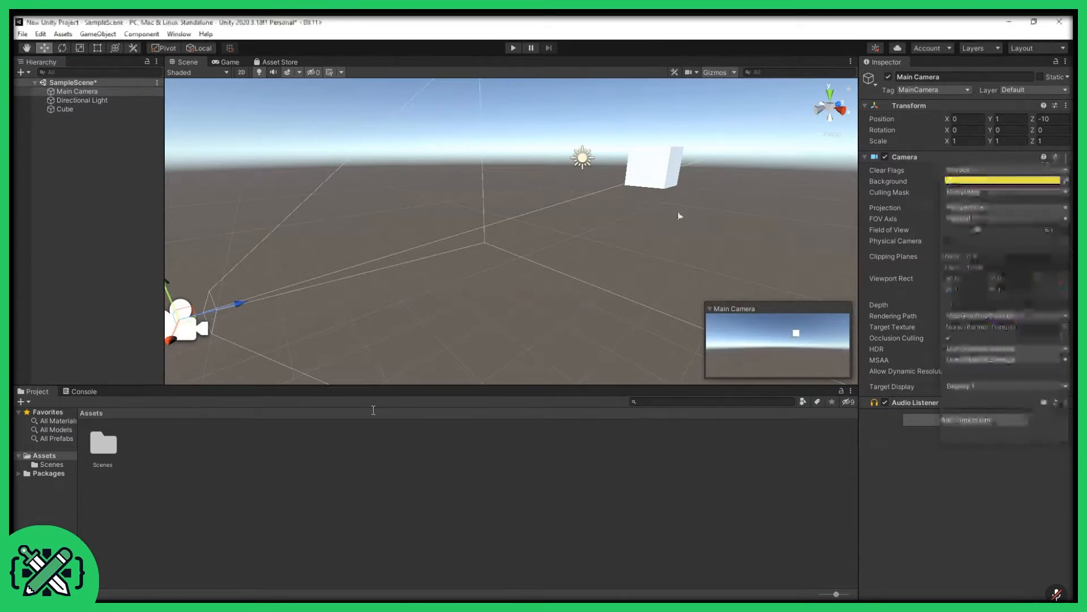
Set the cube's position to X 0, Y 0, Z 0.
left_click(84, 109)
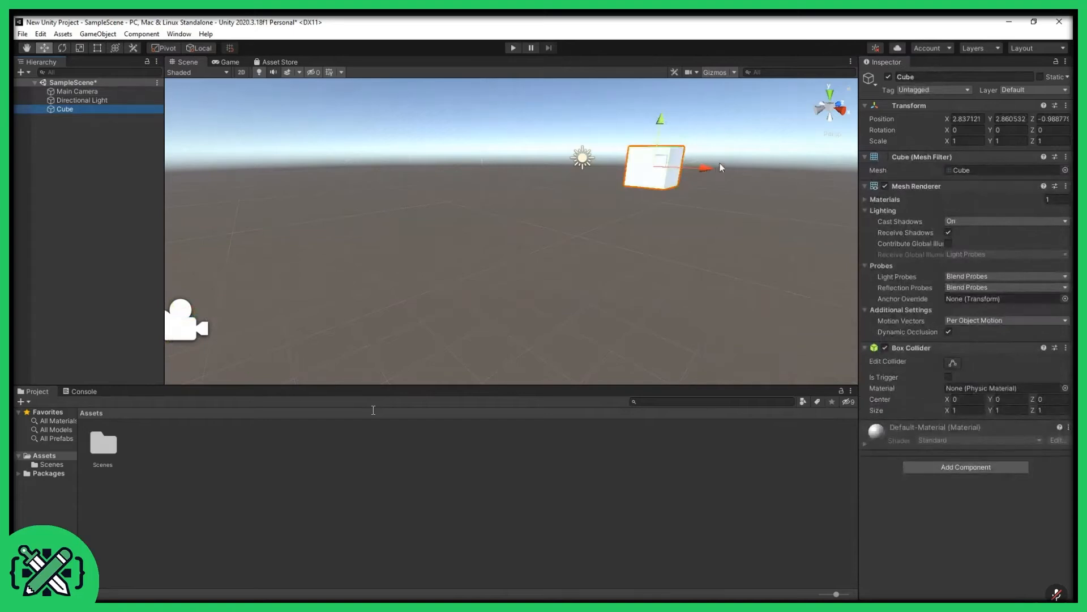
middle_click_drag(679, 197, 651, 226)
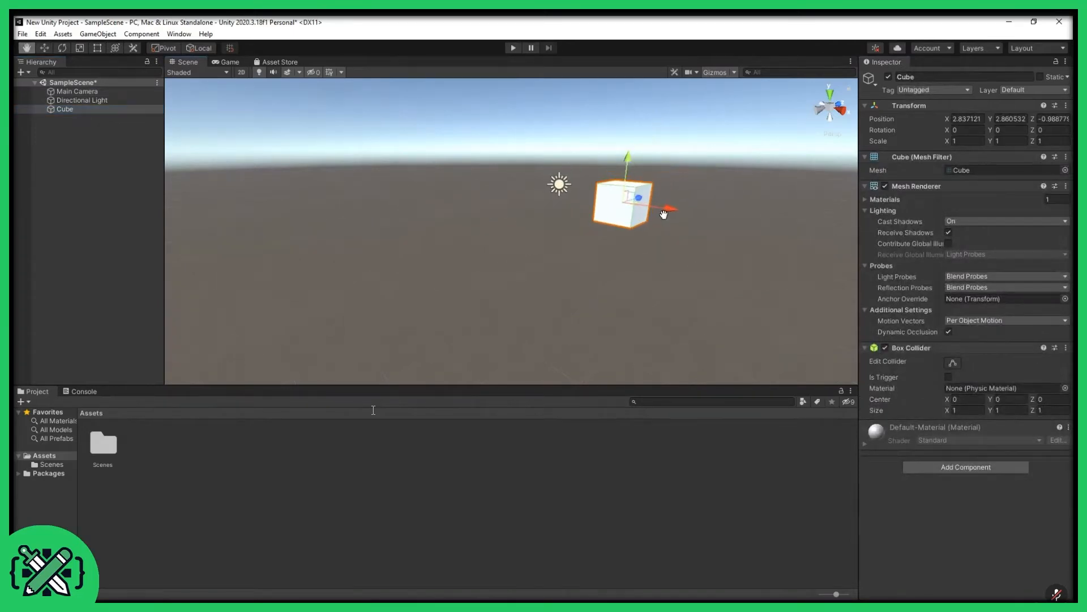
left_click(963, 118)
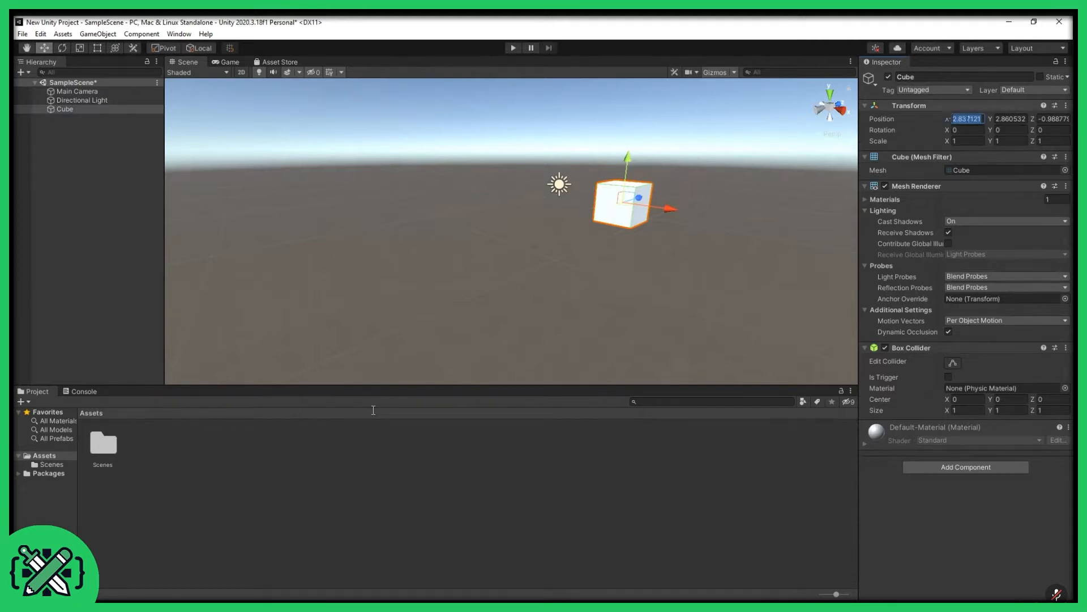
type("0")
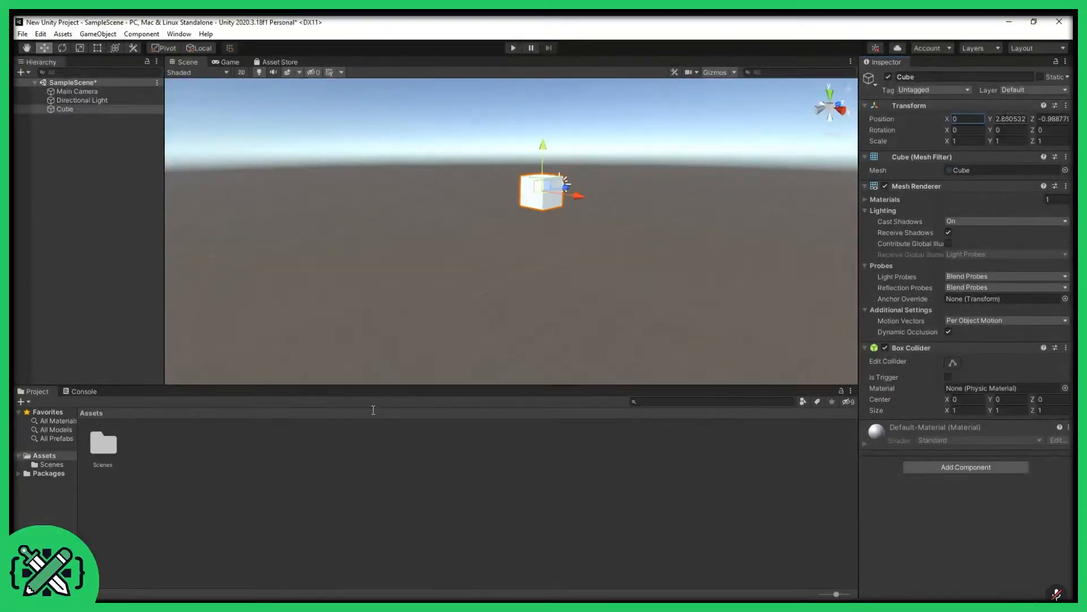
key("Return")
type("0")
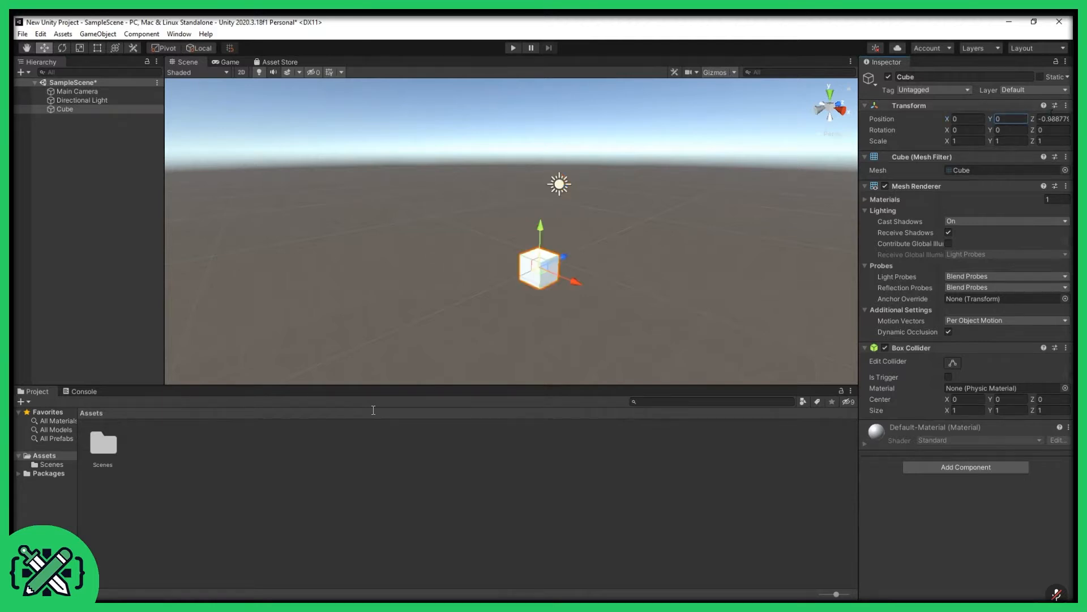
left_click(1052, 118)
type("0")
key("Return")
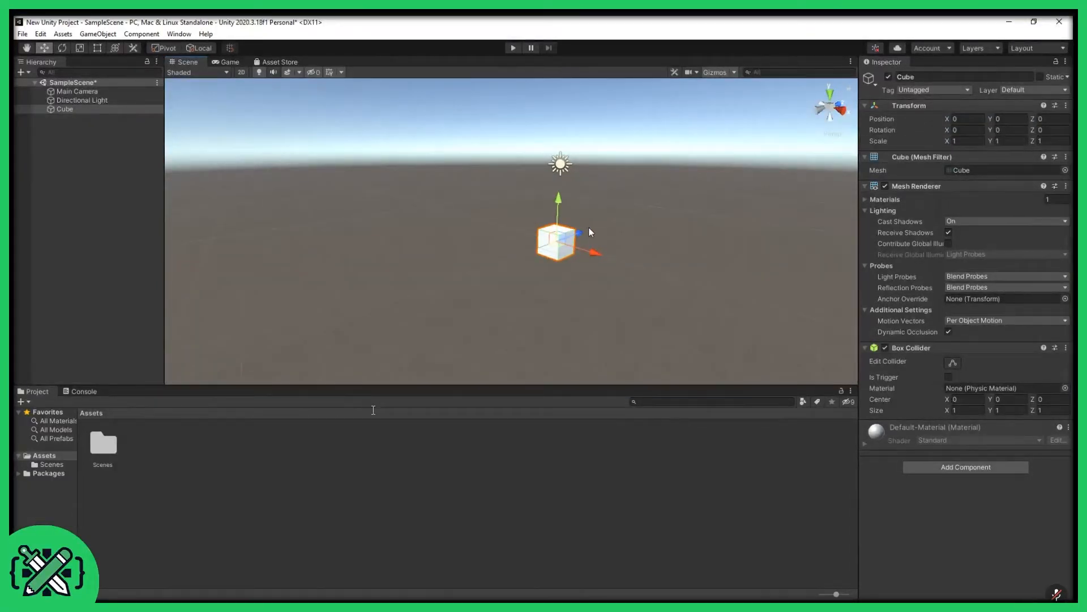
Move the cube freehand in the scene along its Y and Z axes, ending at about Y -0.02 and Z 0.44.
middle_click_drag(589, 227, 594, 225)
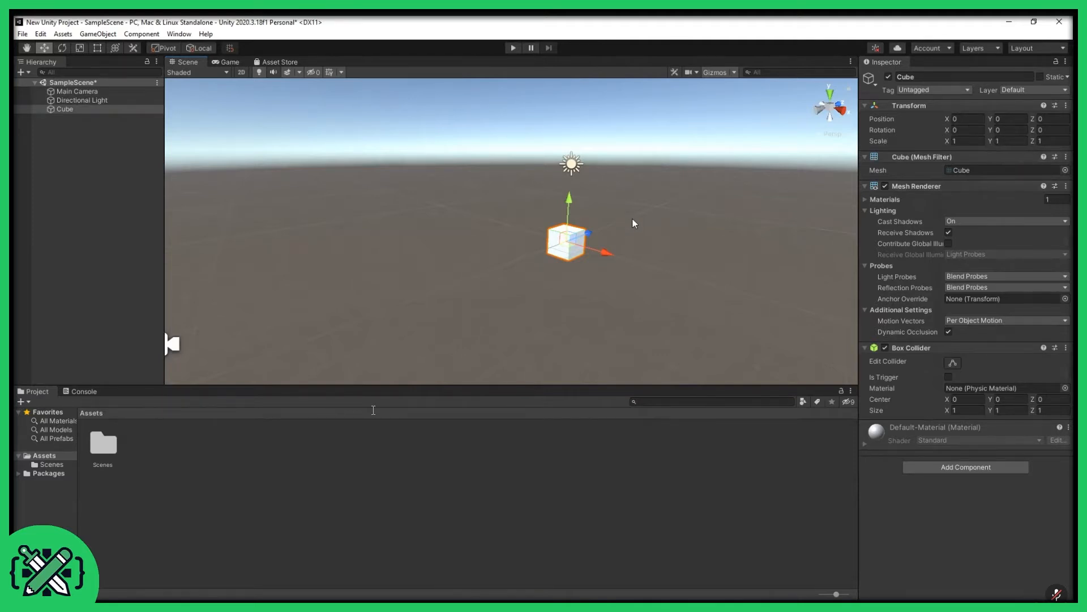
middle_click_drag(637, 218, 637, 236)
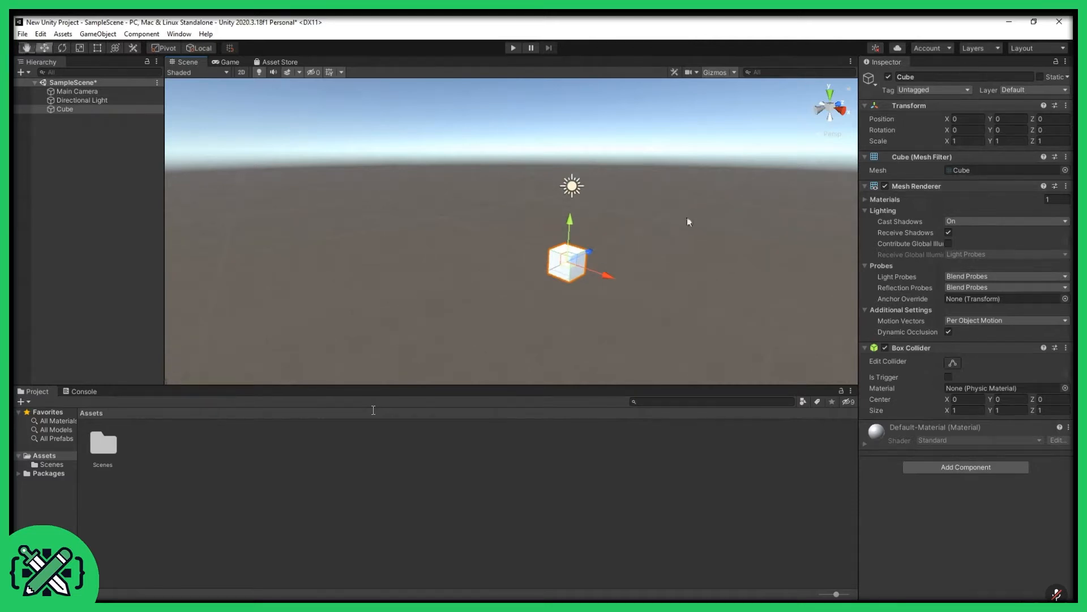
left_click(664, 221)
left_click(577, 262)
left_click_drag(584, 239, 540, 223)
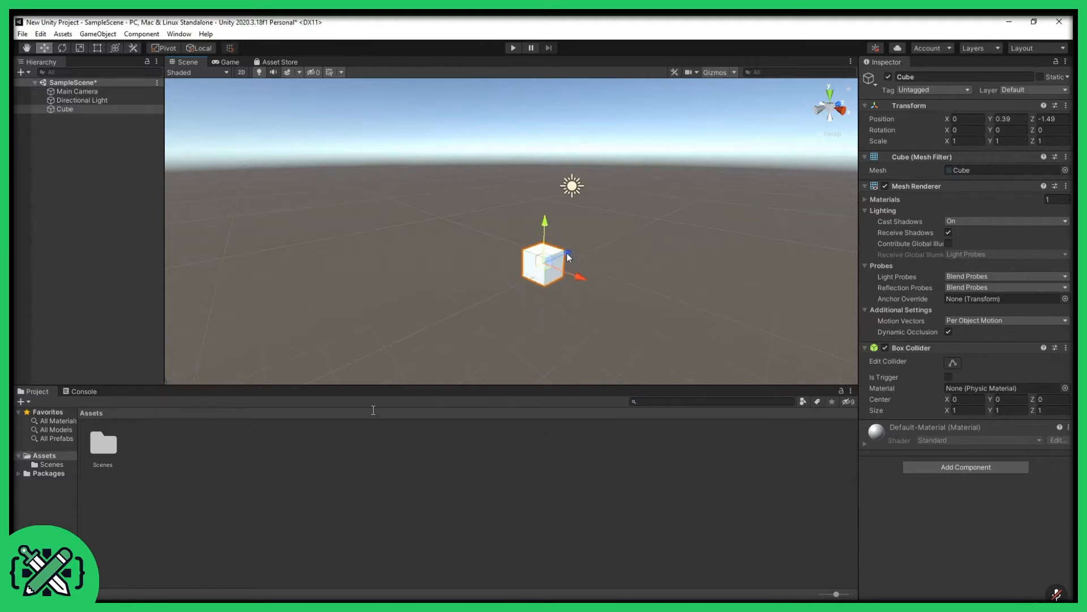
left_click_drag(568, 257, 596, 245)
left_click_drag(579, 208, 579, 219)
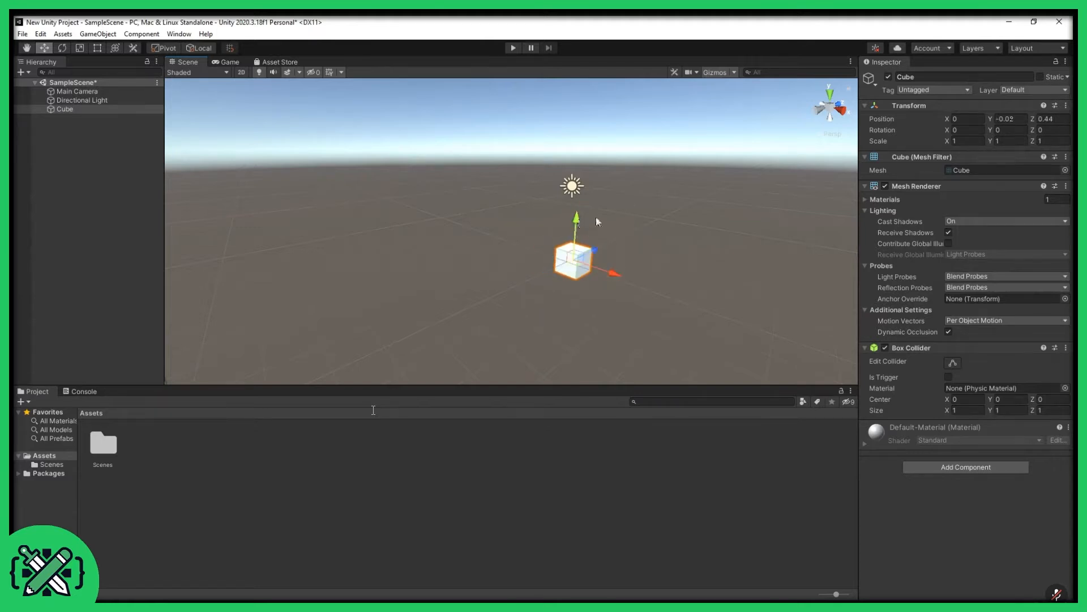
Reset the cube's Y and Z position values to 0.
left_click(1008, 119)
type("0")
key("Tab")
type("0")
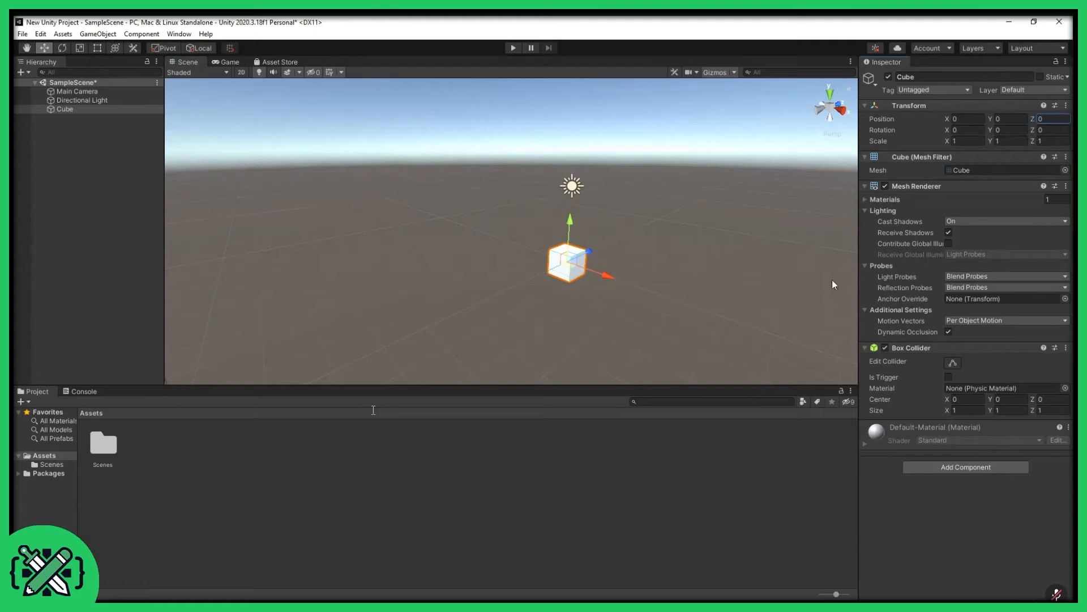
View the cube side-on, slide it along its Z axis to 0.75 and bring it back to 0.
scroll(572, 275, "up", 6)
middle_click_drag(658, 265, 532, 248)
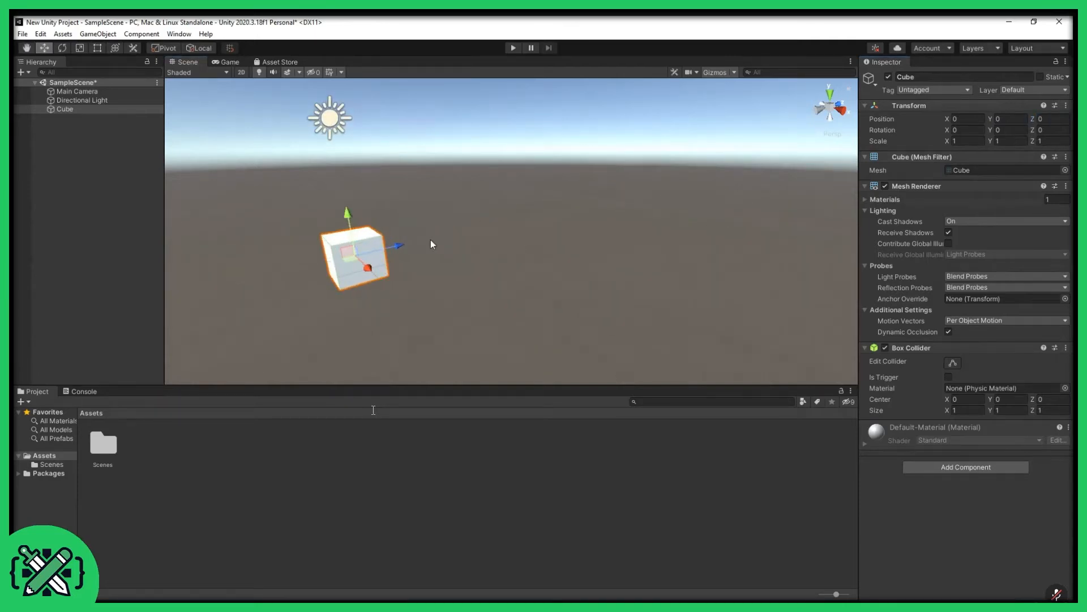
left_click_drag(430, 240, 502, 225, "alt")
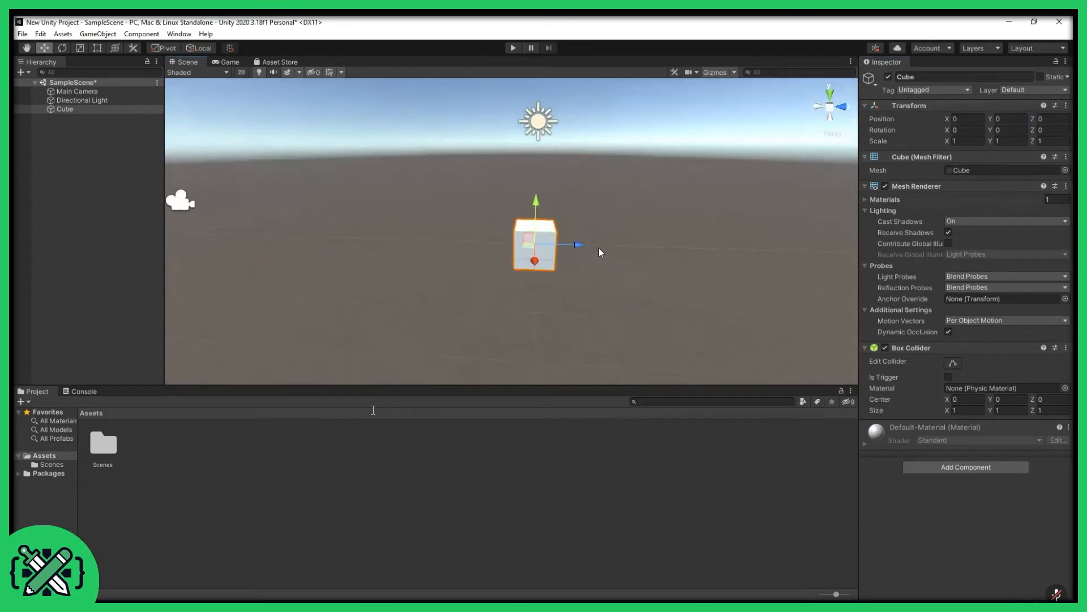
left_click_drag(578, 246, 578, 246)
left_click_drag(579, 246, 602, 246)
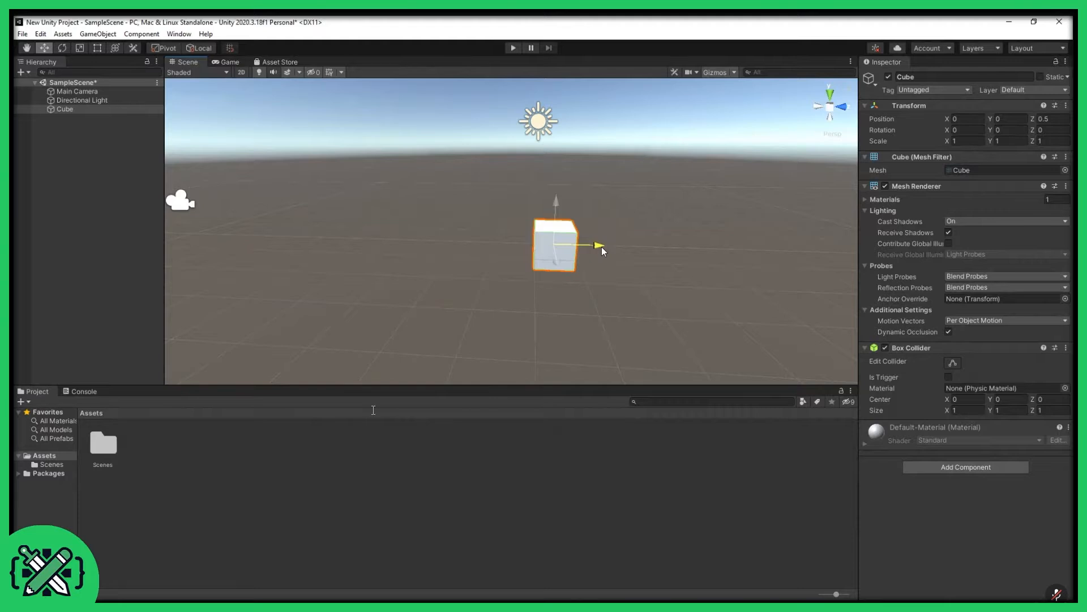
mouse_move(601, 247)
left_mouse_down()
mouse_move(676, 243)
mouse_move(579, 246)
mouse_move(608, 246)
left_mouse_up()
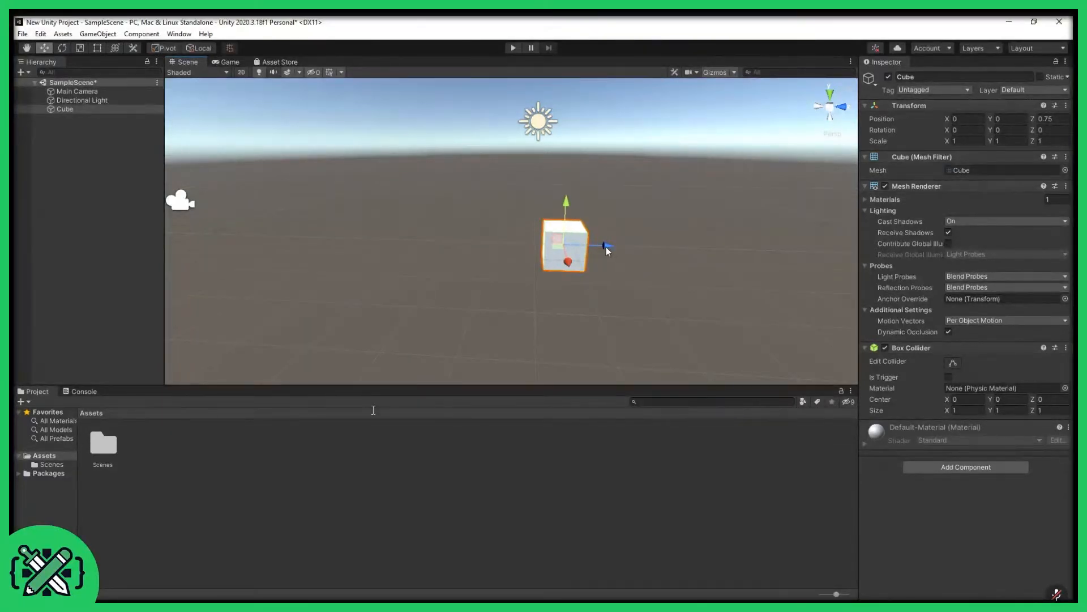
left_click_drag(606, 248, 576, 246)
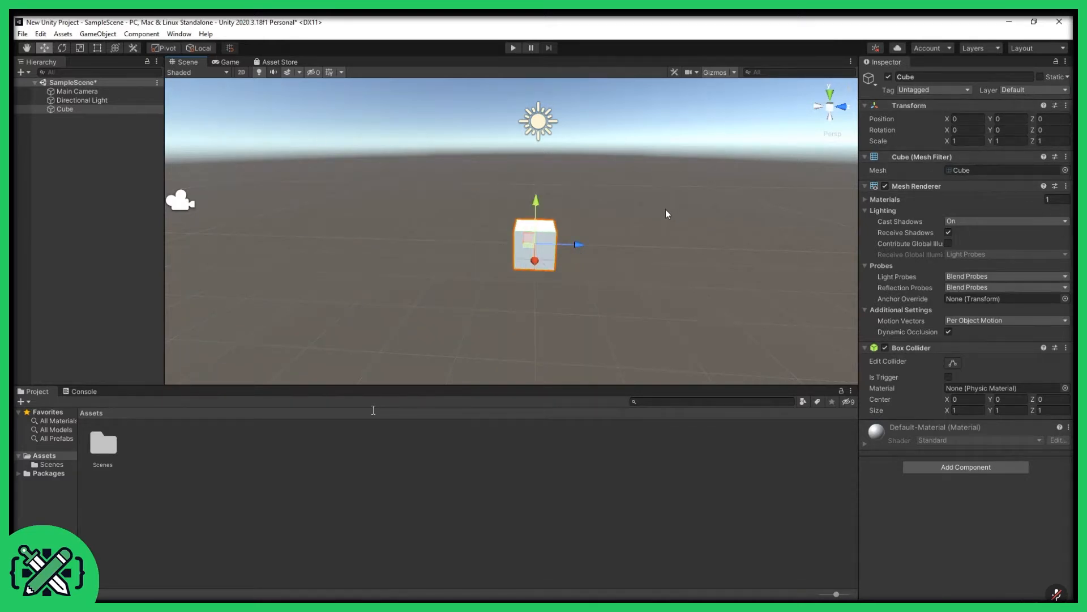
Rotate the cube freehand with the Rotate tool to about X 11.7, Y -88, Z 137.1.
key("e")
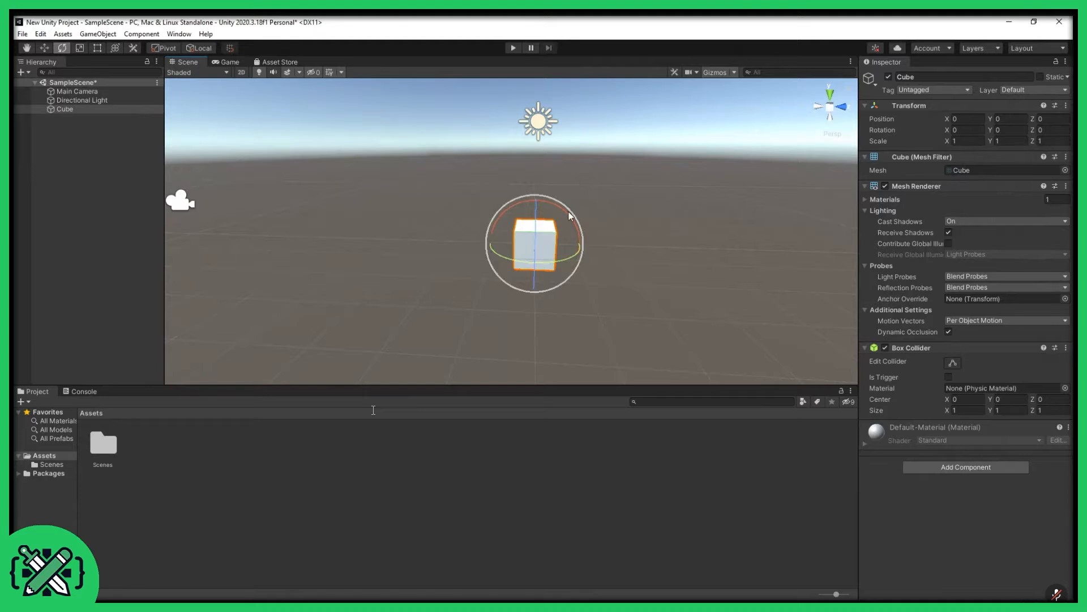
middle_click_drag(591, 195, 580, 256)
right_click_drag(581, 256, 705, 274)
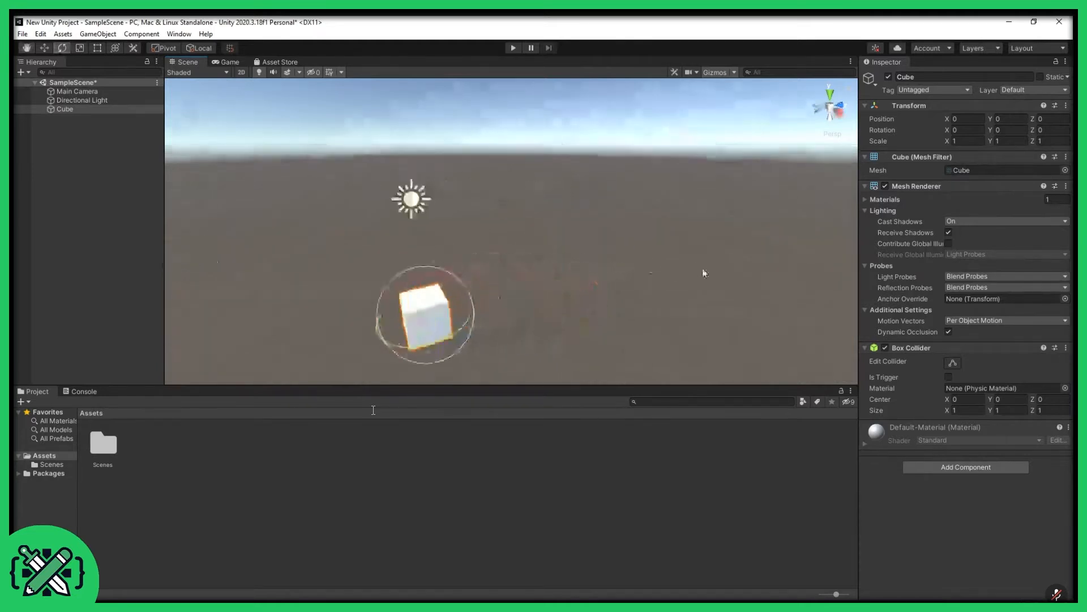
middle_click_drag(586, 303, 736, 233)
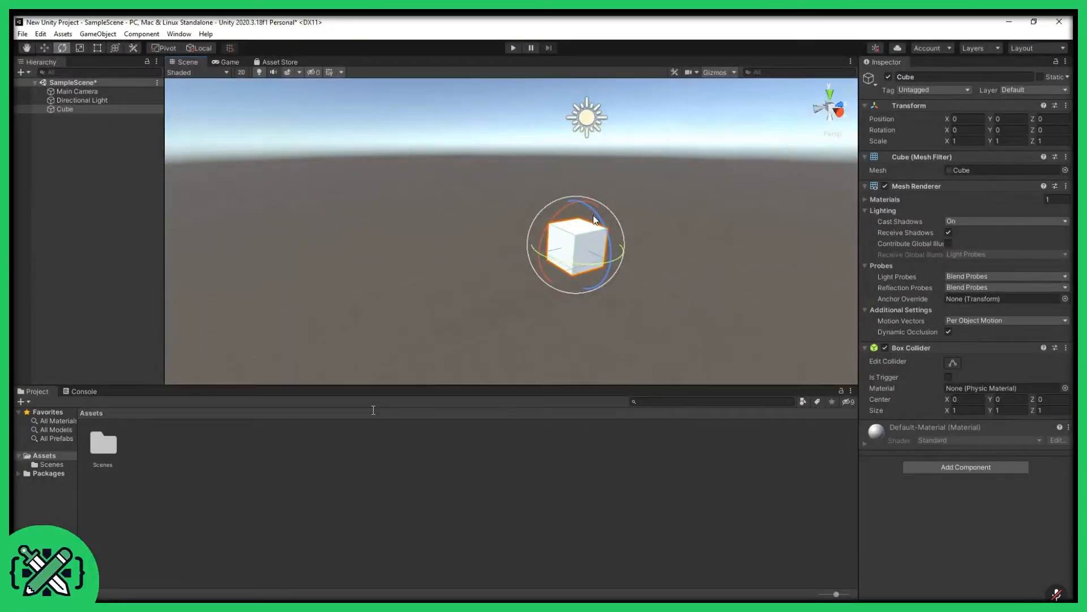
left_click_drag(594, 213, 485, 205)
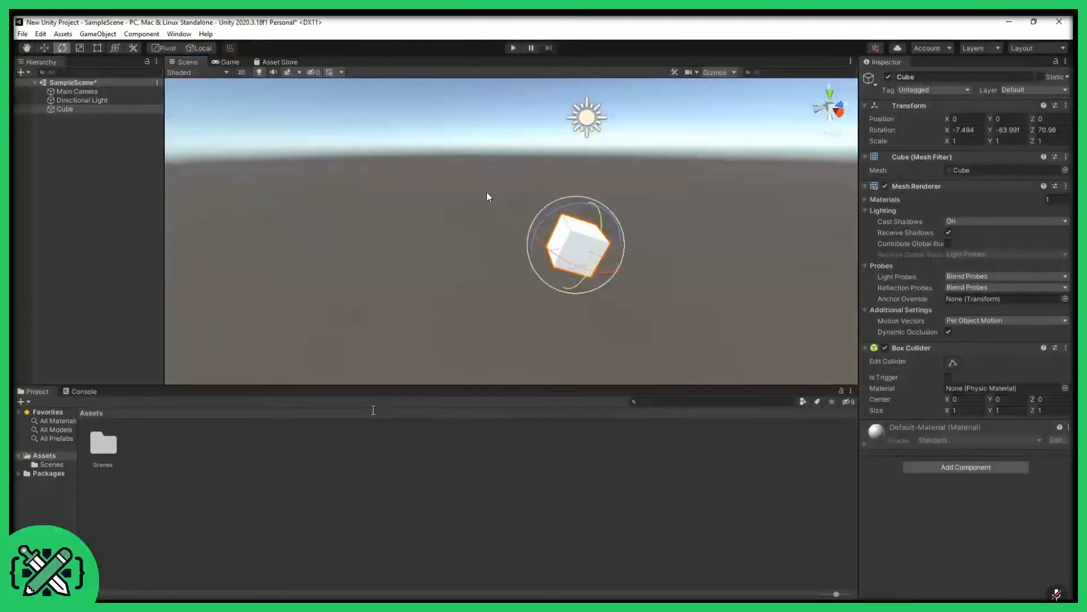
left_click_drag(532, 216, 458, 280)
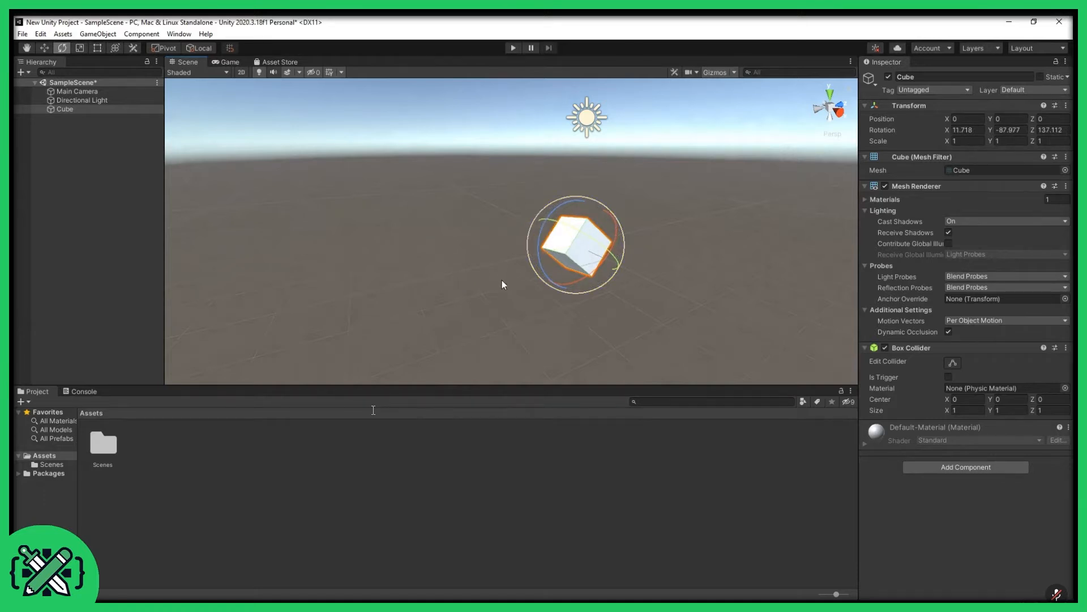
Set the cube's rotation to 0 on the X, Y and Z axes.
left_click(967, 129)
type("0")
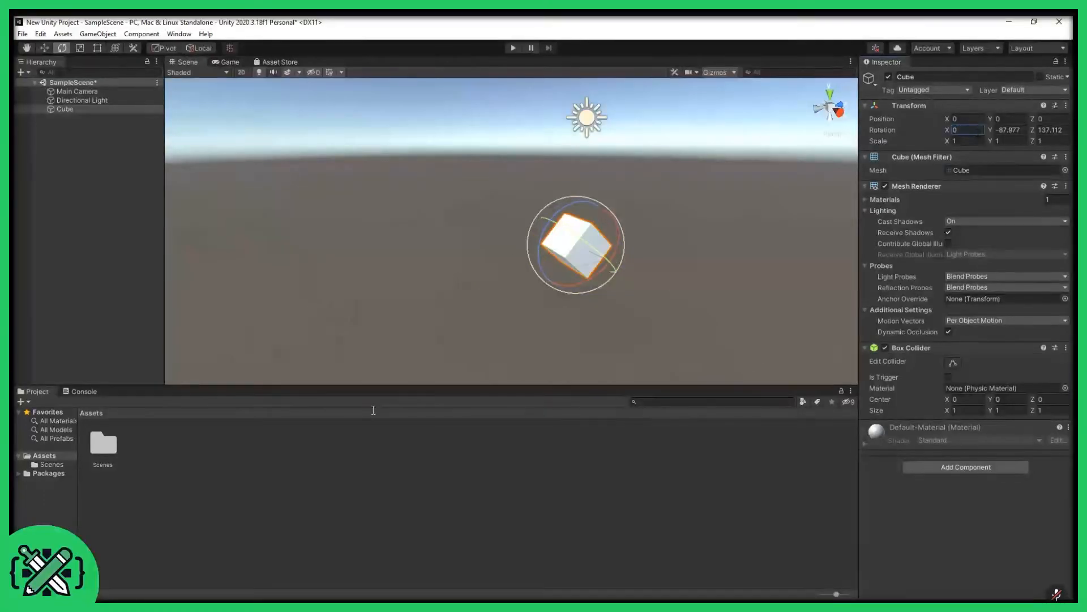
left_click(1017, 129)
type("0")
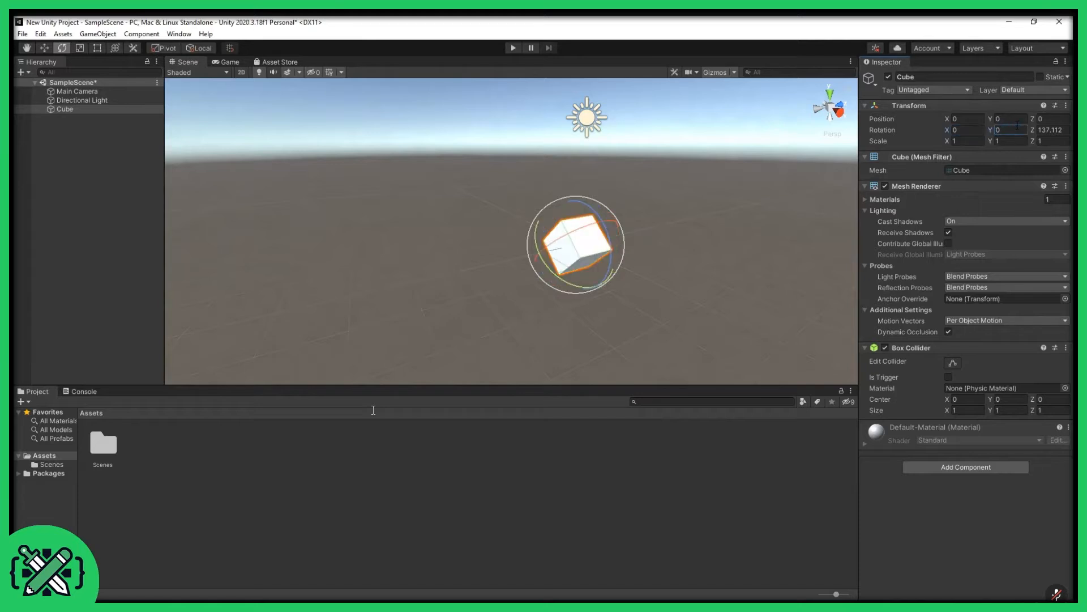
left_click(1051, 130)
type("0")
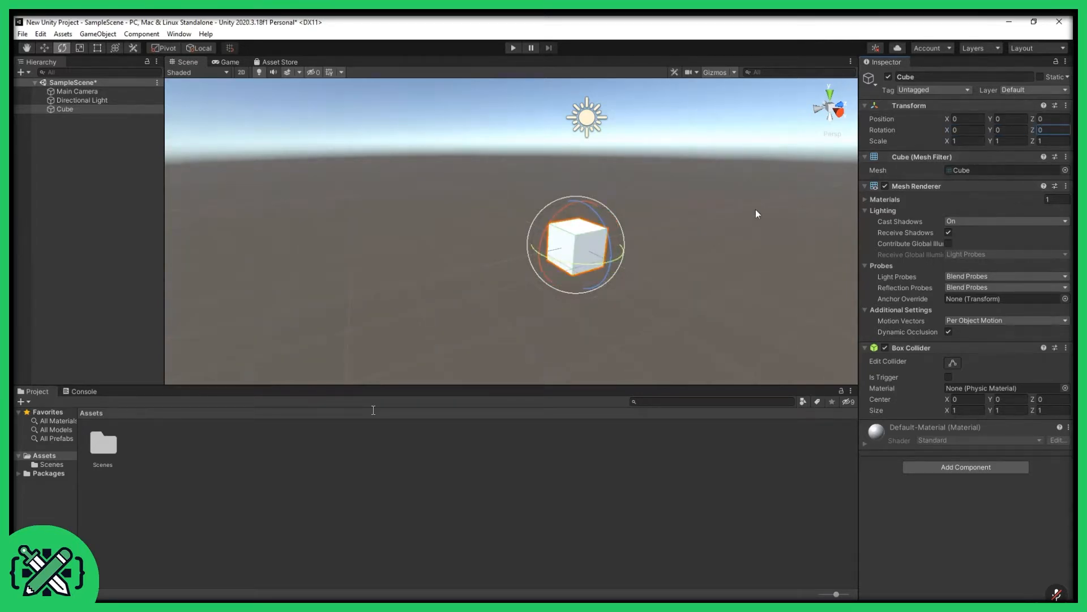
Stretch the cube with the Scale tool to about 3.1 along Y, and resize it along X.
type("r")
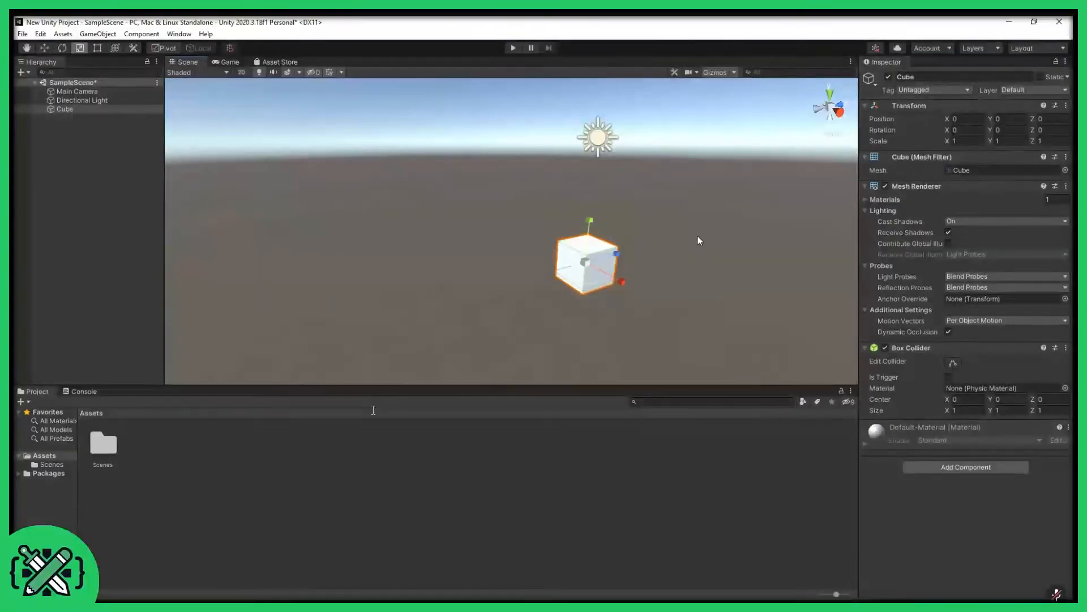
left_click_drag(592, 225, 630, 151)
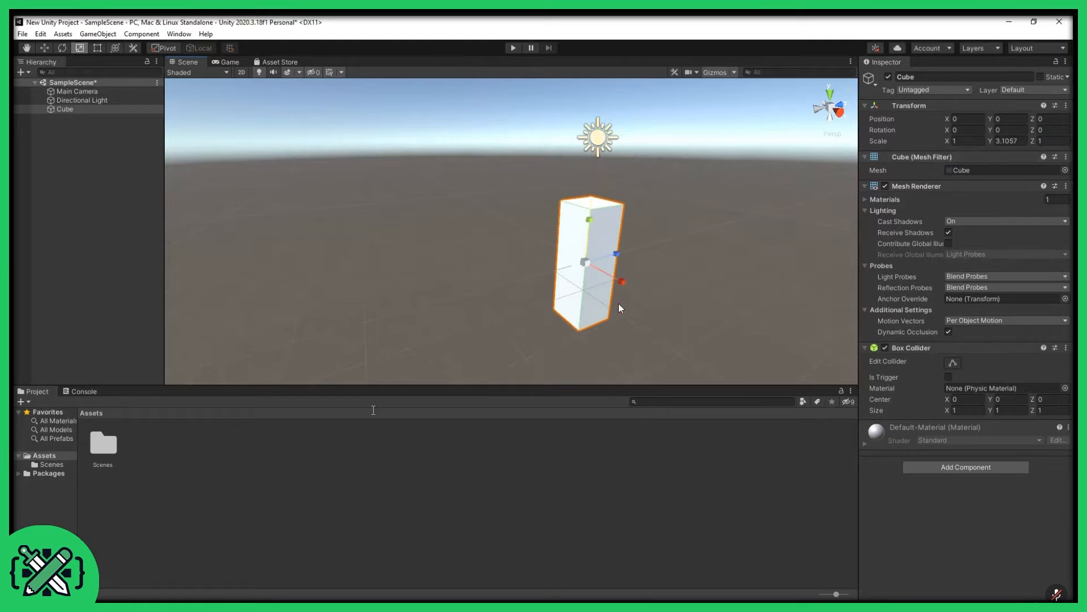
left_click_drag(623, 282, 730, 338)
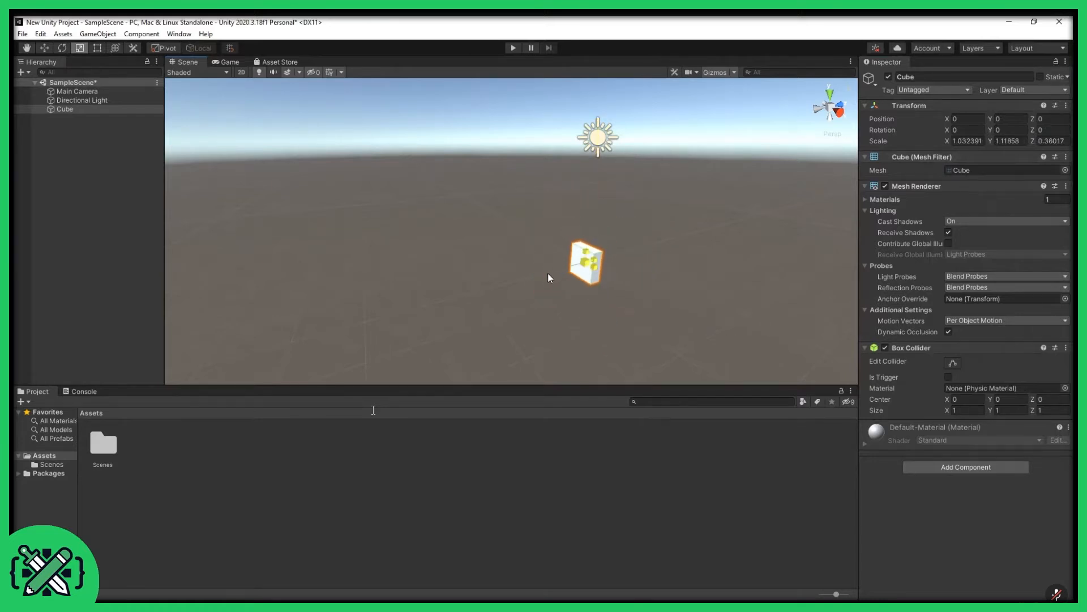
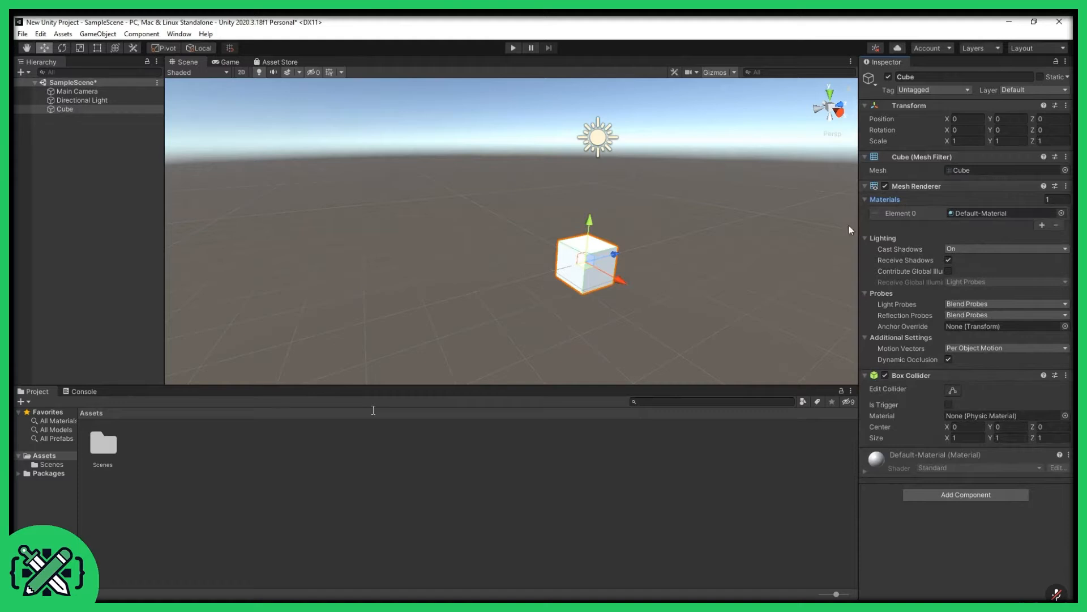
View the Cast Shadows options of the cube's Mesh Renderer, keep the setting On and deselect the cube.
left_click(1006, 250)
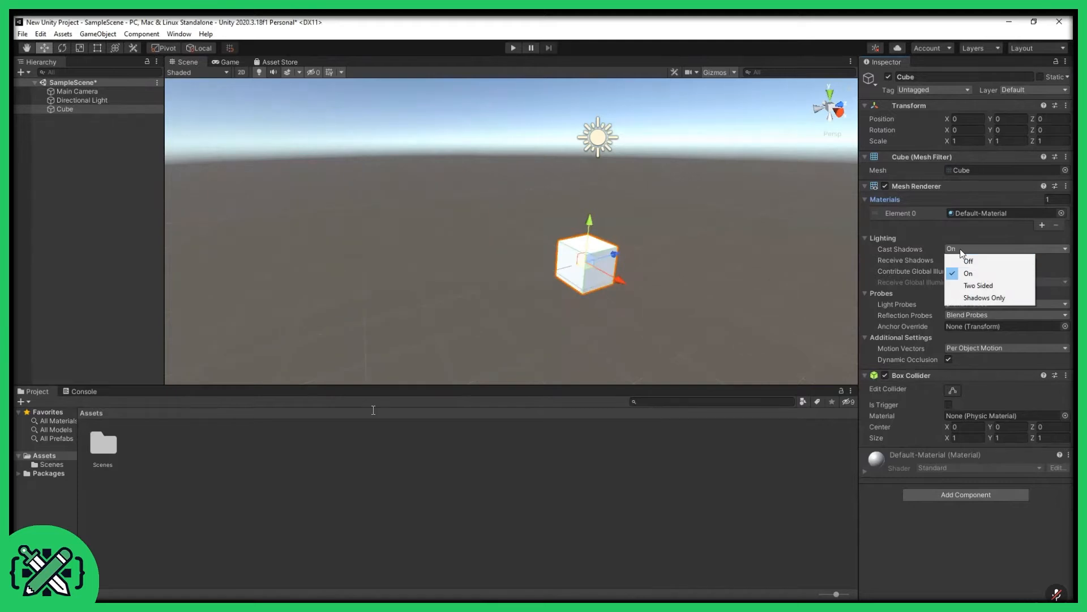
left_click(823, 18)
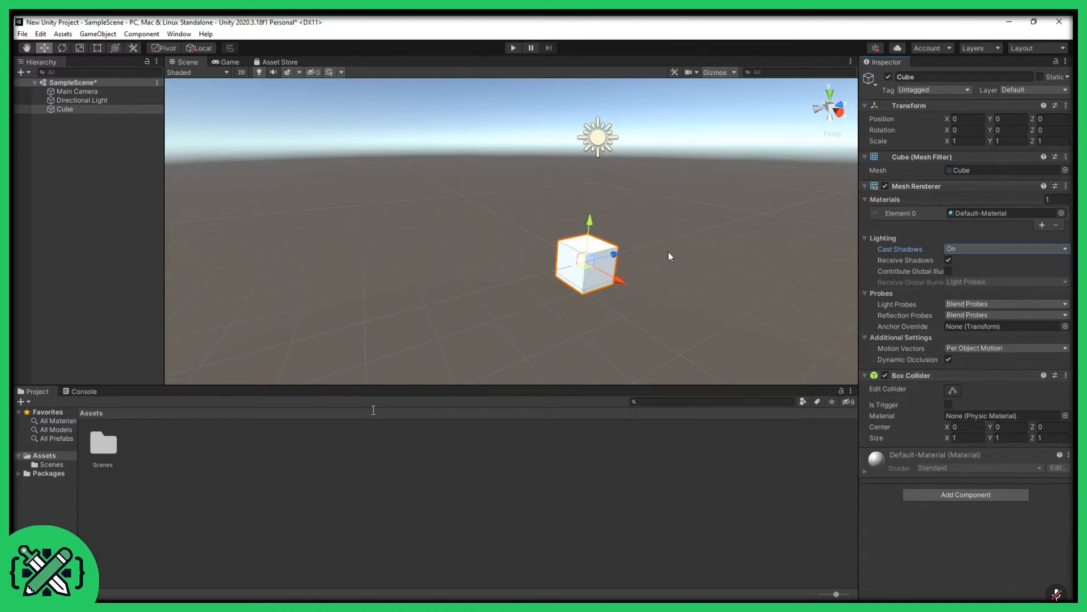
left_click(680, 210)
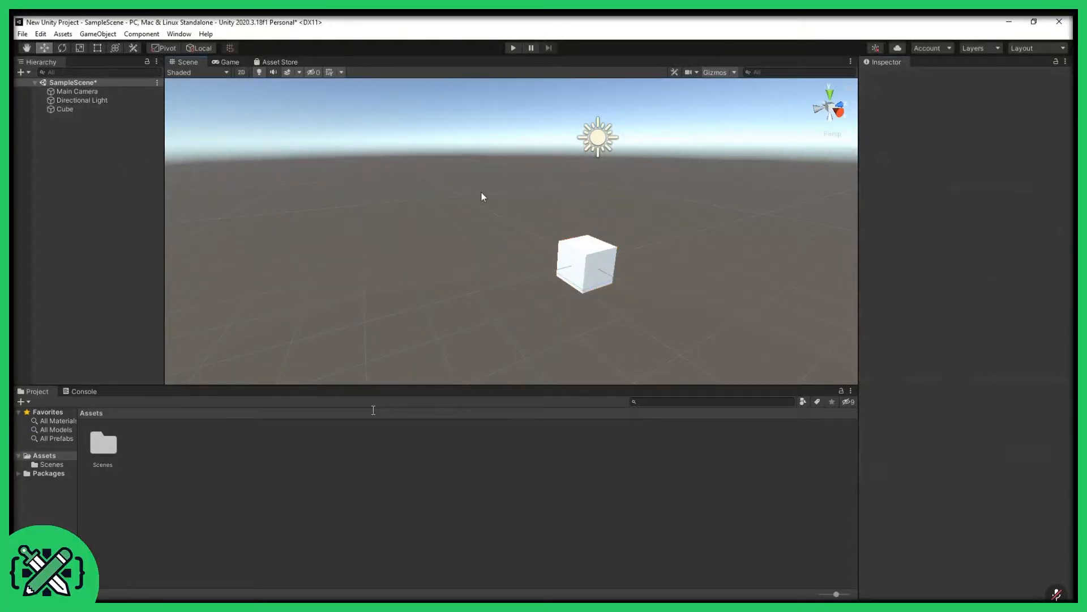
Add a second 3D Cube object to the sample scene.
right_click(55, 146)
mouse_move(97, 290)
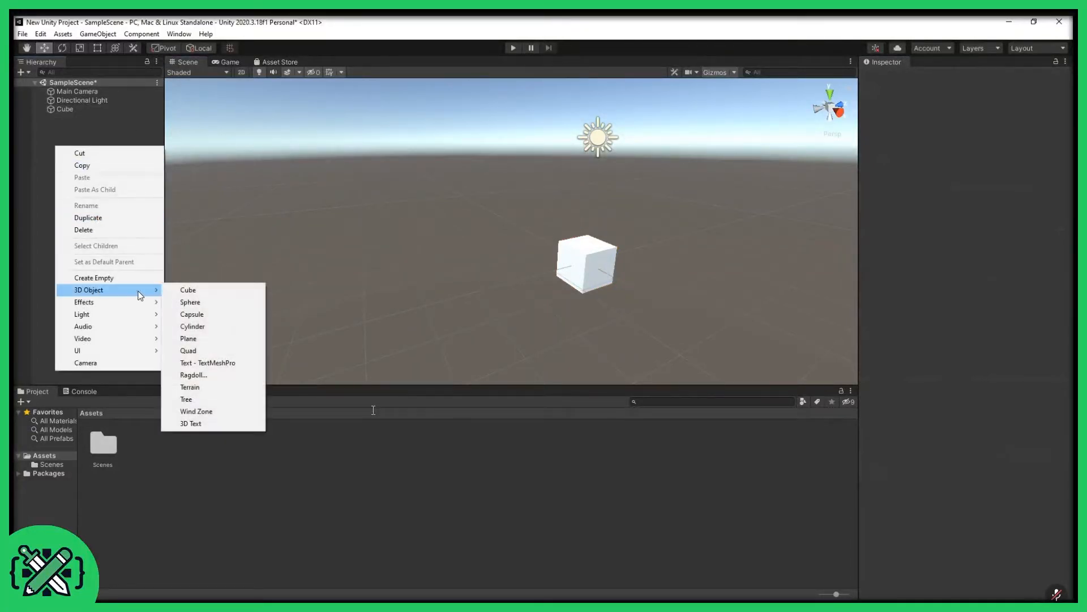
left_click(188, 290)
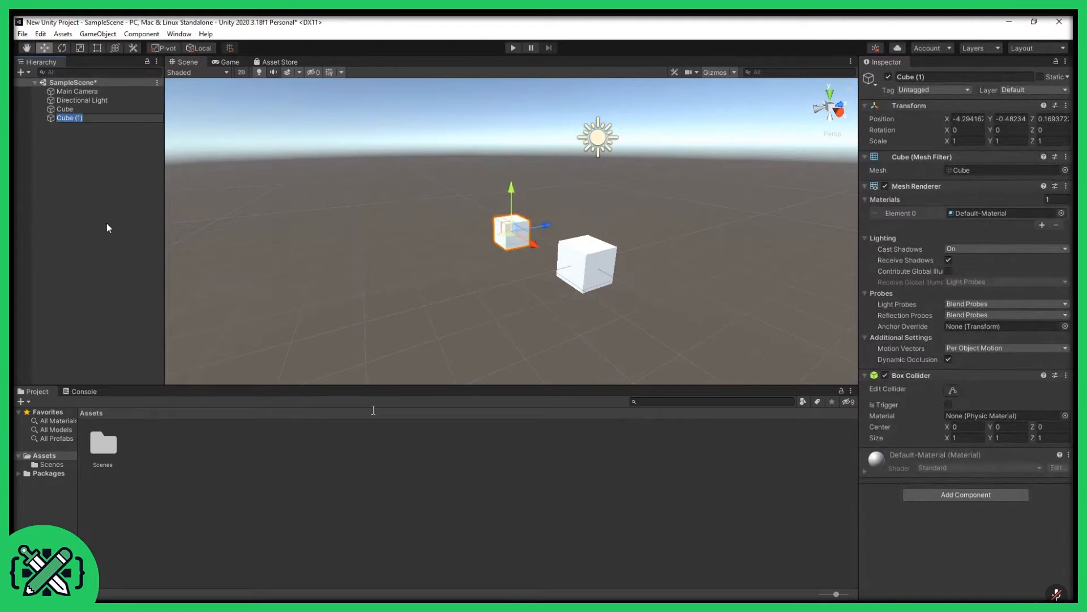
Move the second cube along X to about -1.3, close to the first cube.
left_click(107, 223)
left_click(506, 227)
middle_click_drag(548, 247, 636, 228)
left_click_drag(636, 229, 756, 226, "alt")
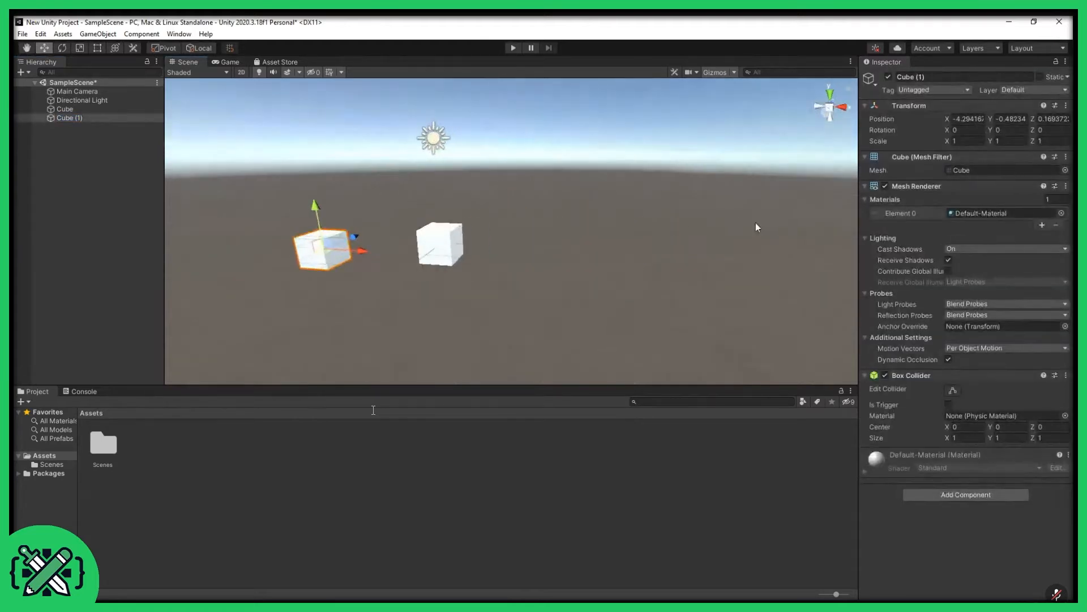
middle_click_drag(393, 260, 478, 259)
left_click_drag(440, 254, 528, 253)
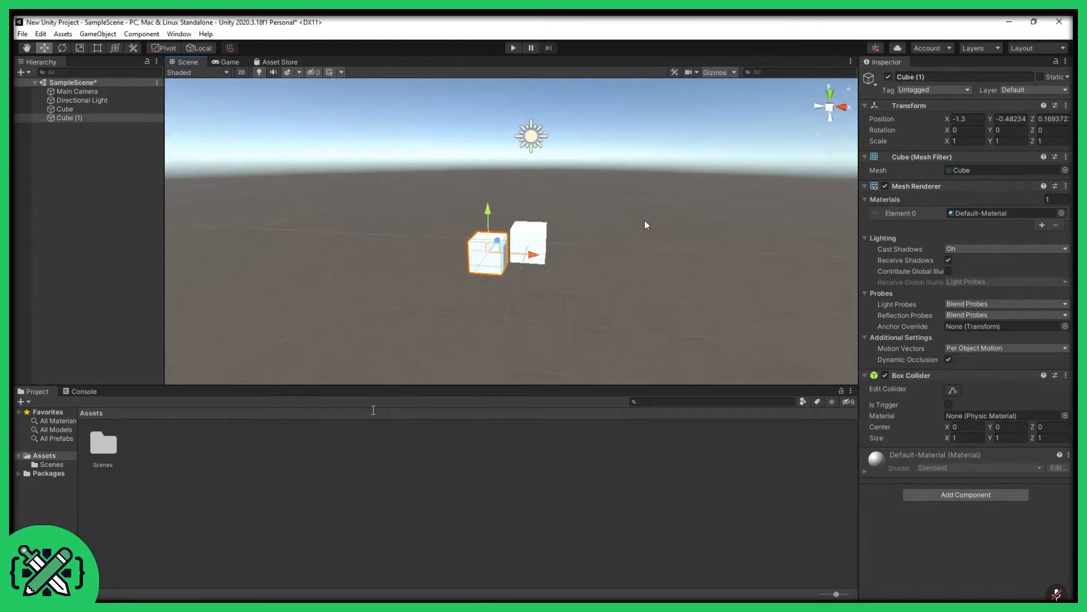
Reposition the second cube with the Move tool, to about 0.45 along Y and back and forth along X.
left_click(645, 223)
left_click(499, 252)
left_click_drag(487, 214, 491, 164)
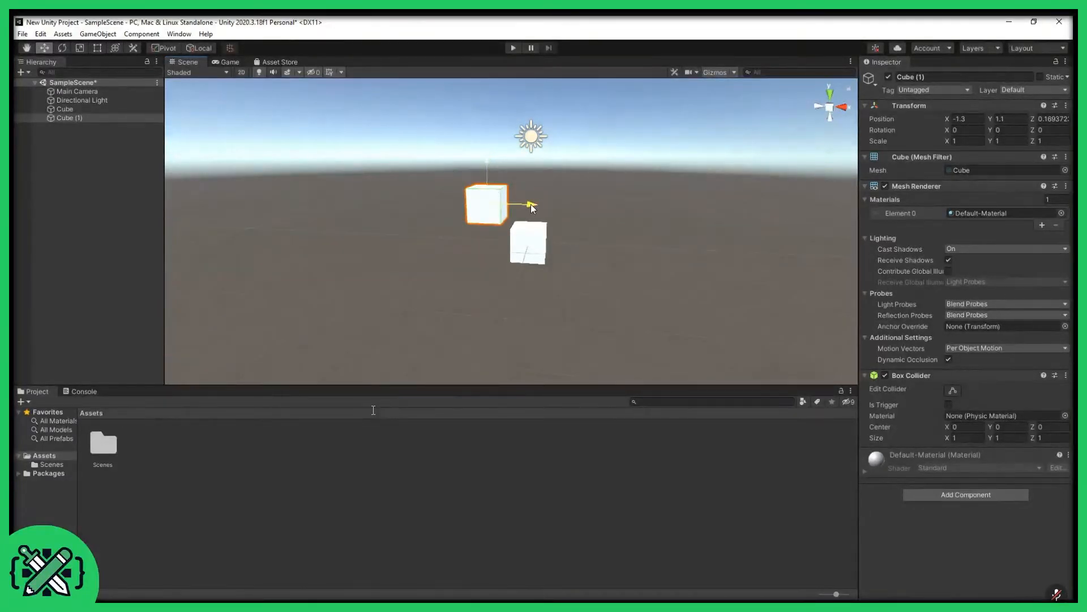
left_click_drag(531, 204, 464, 205)
left_click_drag(428, 159, 429, 182)
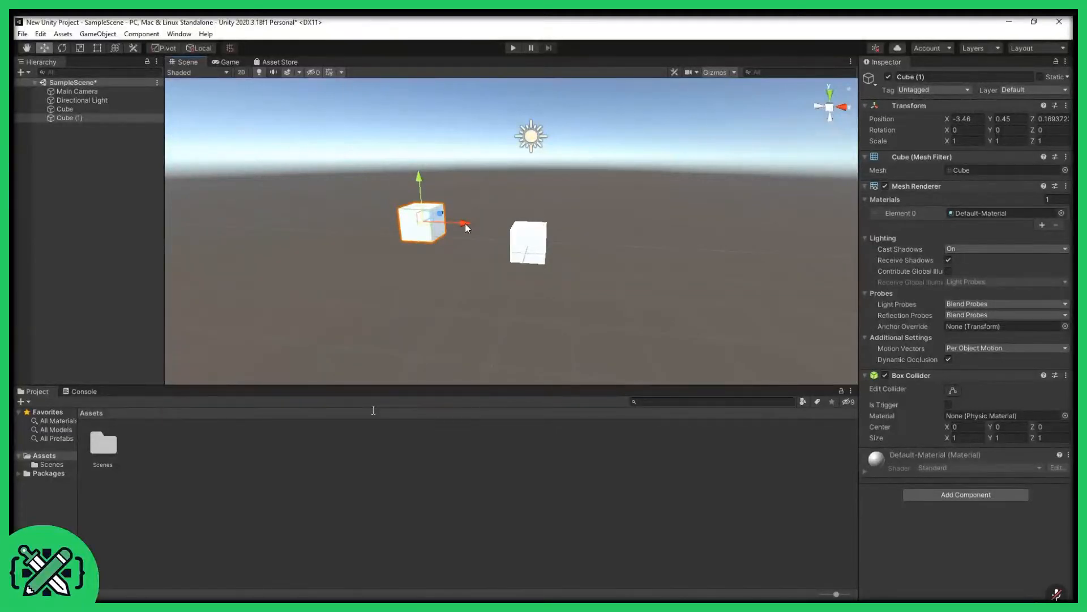
left_click_drag(464, 223, 469, 225)
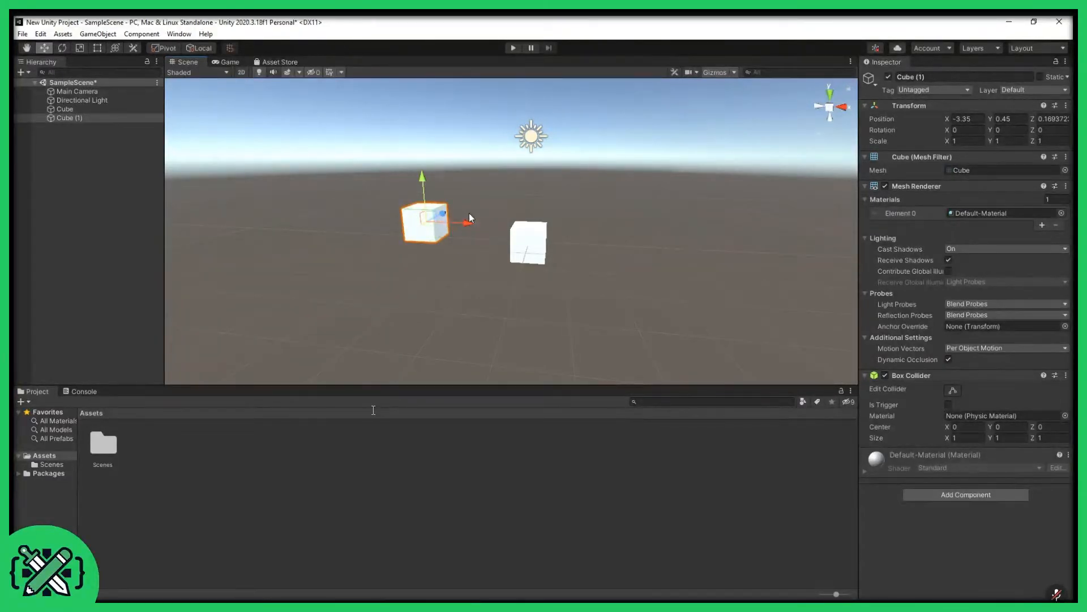
left_click_drag(470, 224, 552, 238)
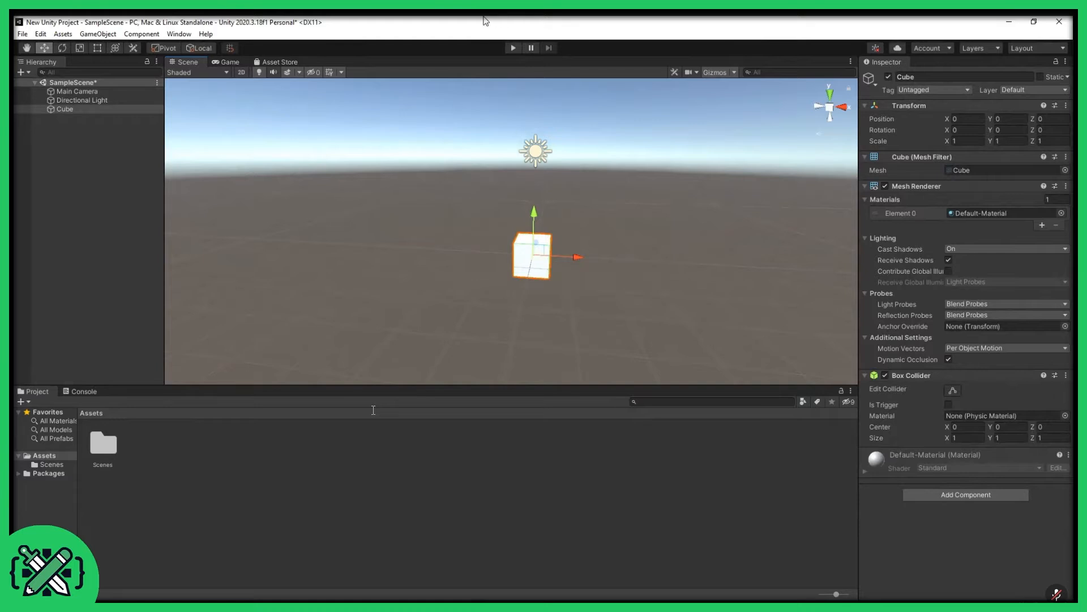
Rename the remaining cube as Banana.
left_click(927, 76)
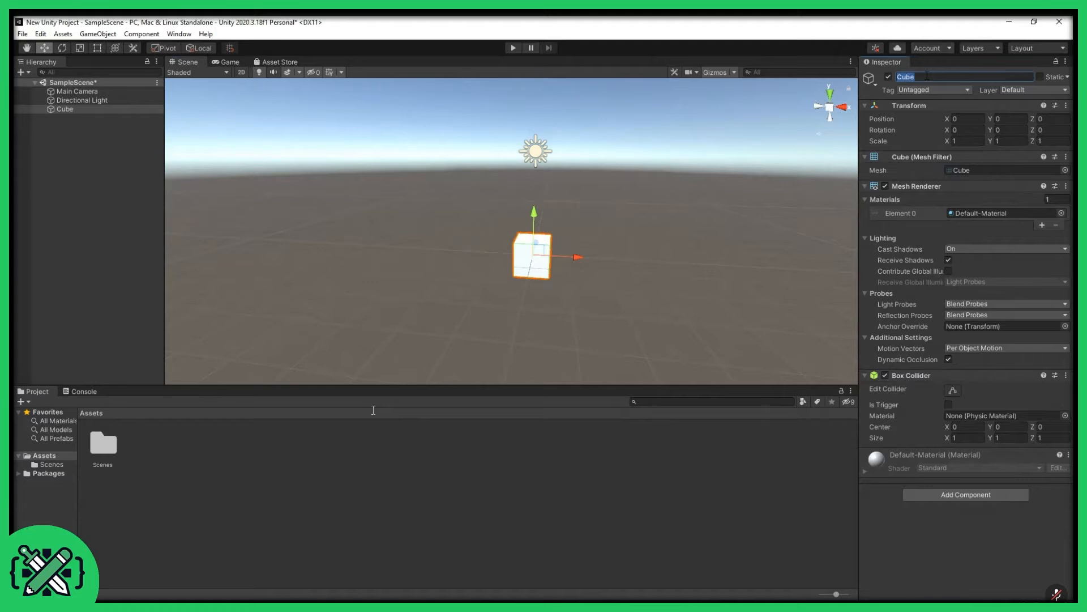
type("Banana")
key("Return")
Frame the Banana object in the Scene view from a distance.
scroll(626, 219, "down", 6)
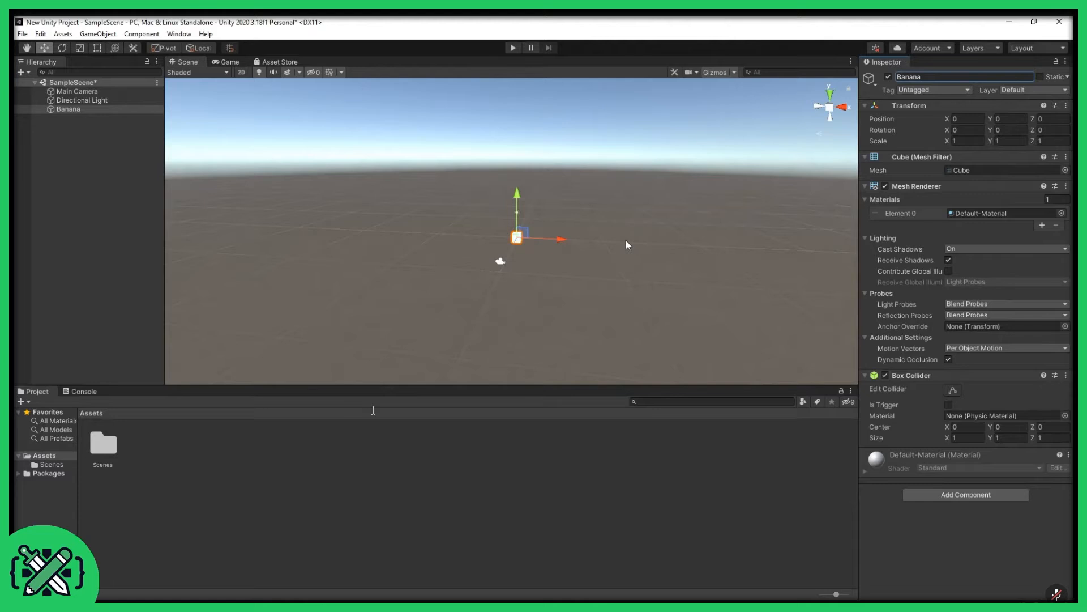
scroll(623, 243, "down", 2)
left_click(546, 228)
key("f")
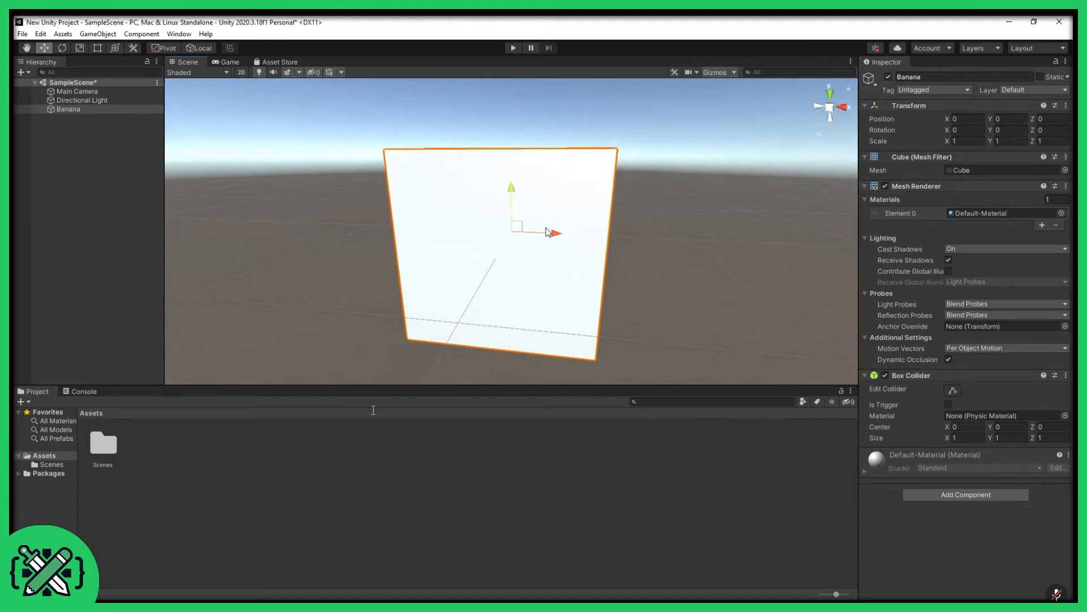
left_click(82, 111)
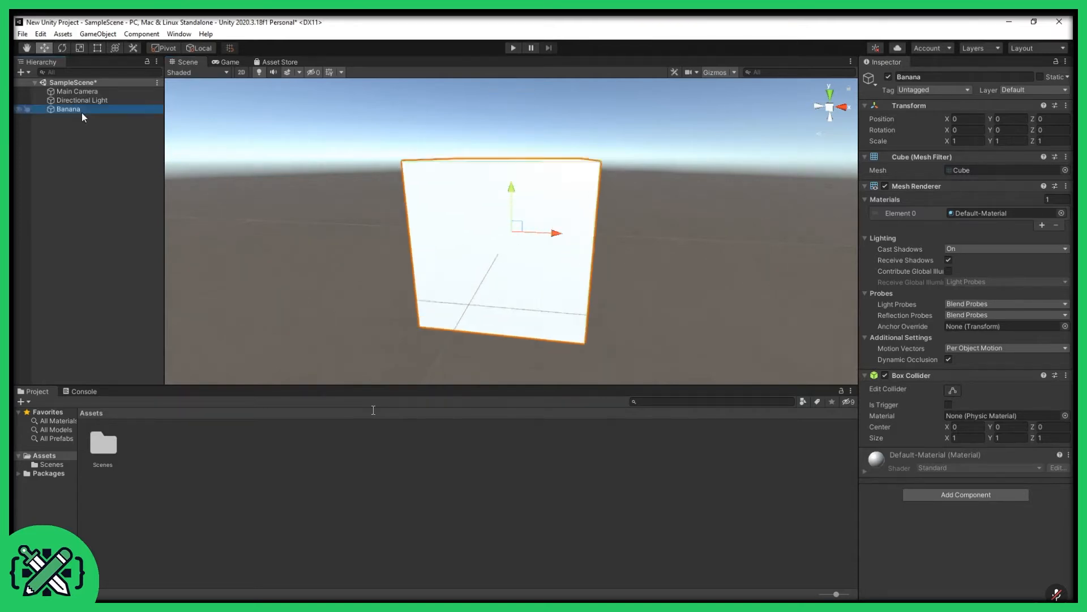
key("f")
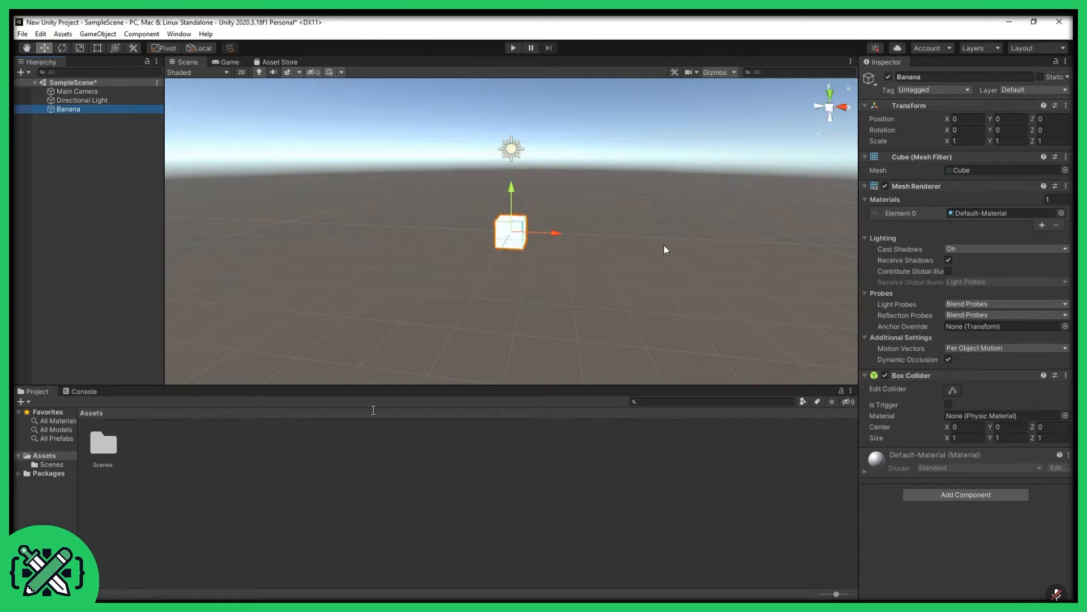
Duplicate the Banana object and move the copy to about 2.38 along X.
key("ctrl+d")
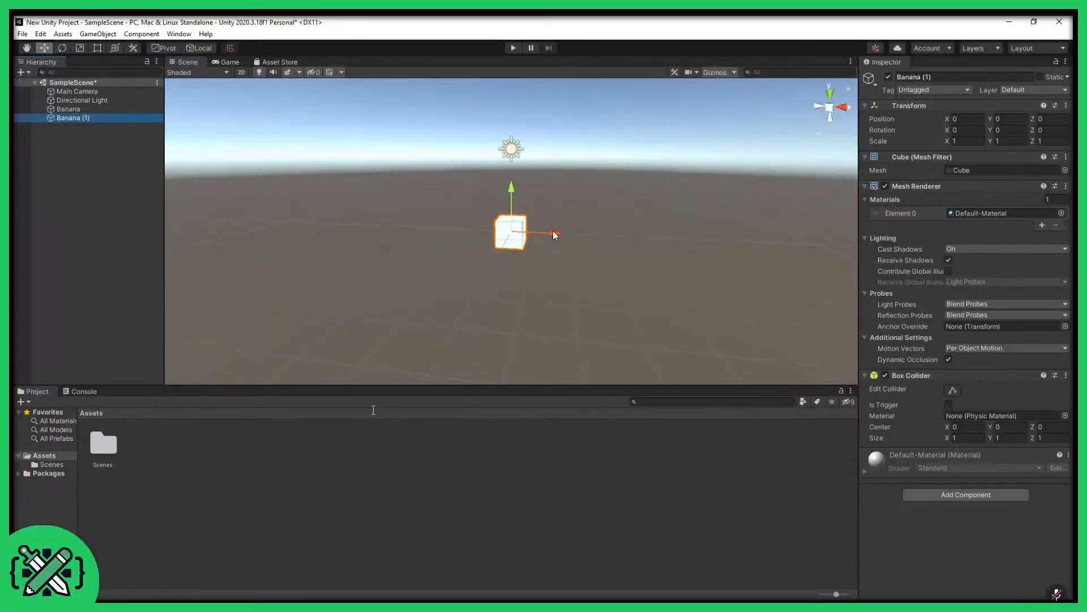
left_click_drag(555, 234, 618, 233)
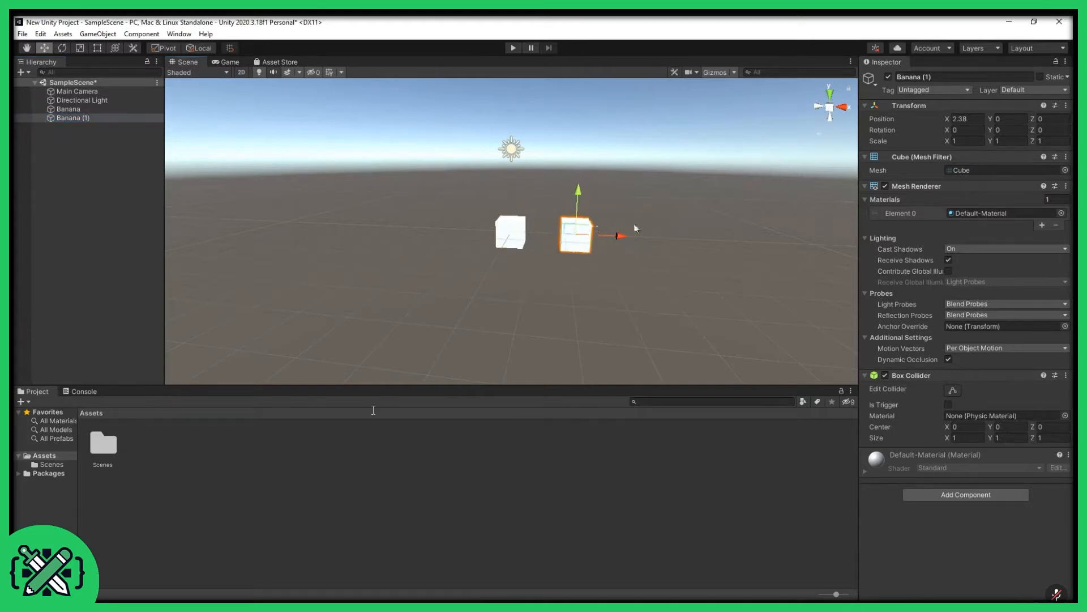
middle_click_drag(651, 204, 616, 210)
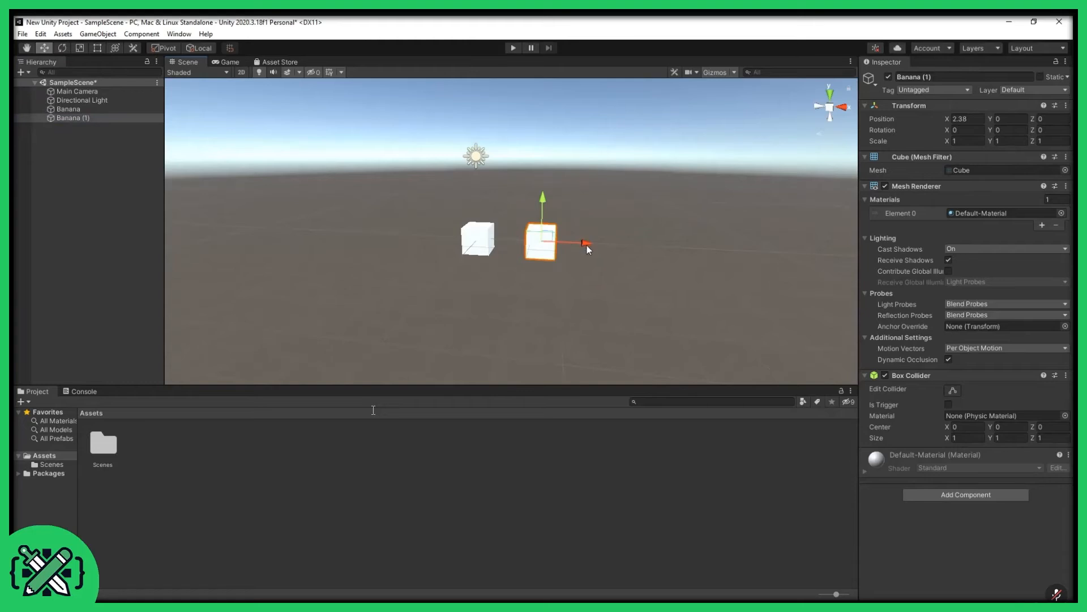
Delete the duplicated Banana object from the scene.
left_click(94, 117)
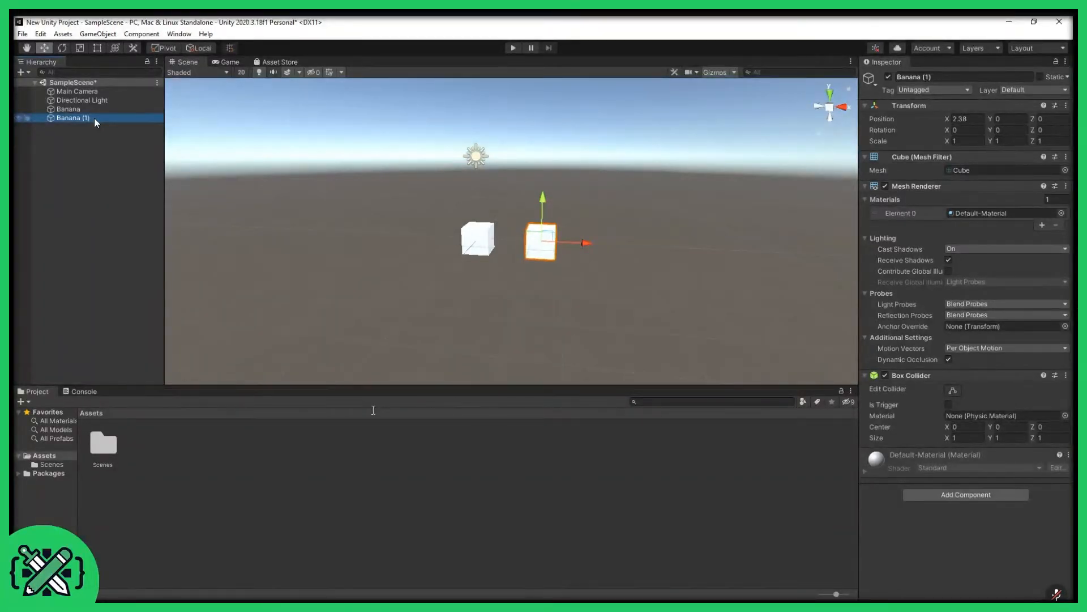
key("Delete")
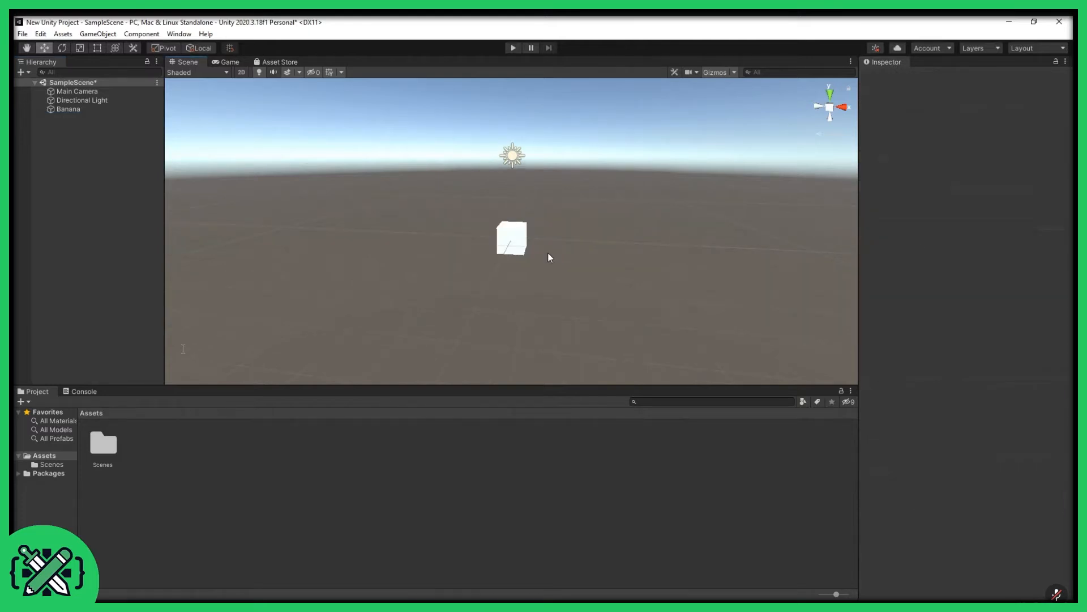
Duplicate the Banana object again and move the copy to about 2.32 along X.
left_click(523, 239)
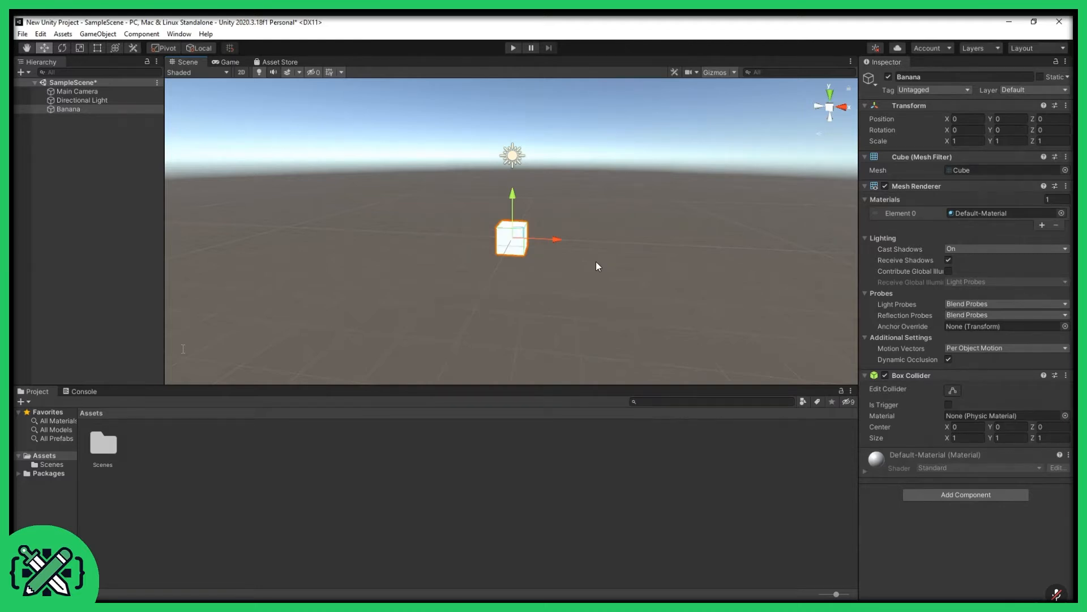
key("ctrl+d")
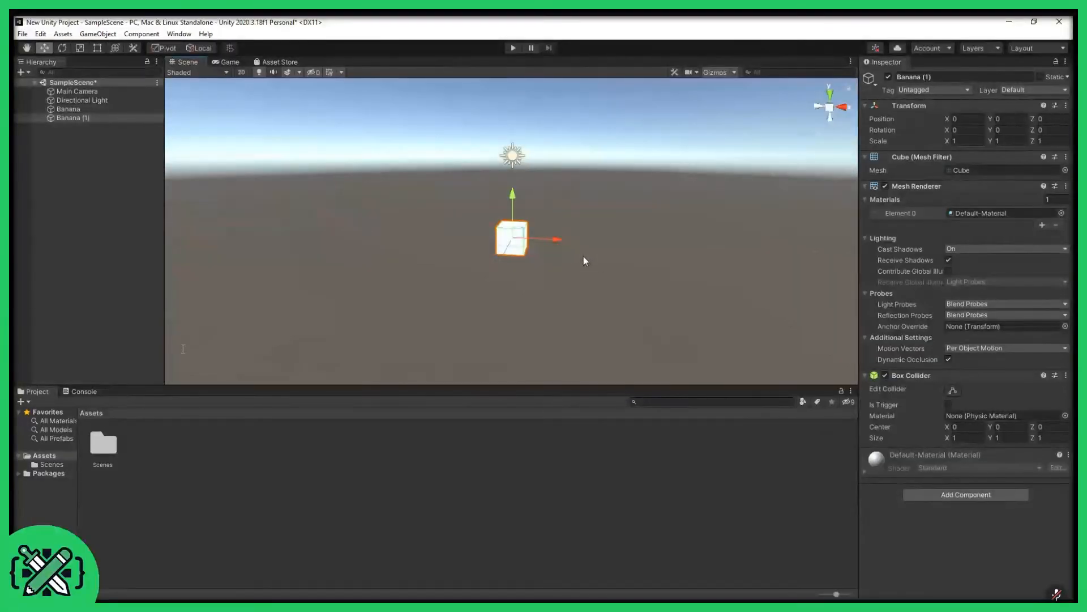
left_click_drag(562, 238, 626, 241)
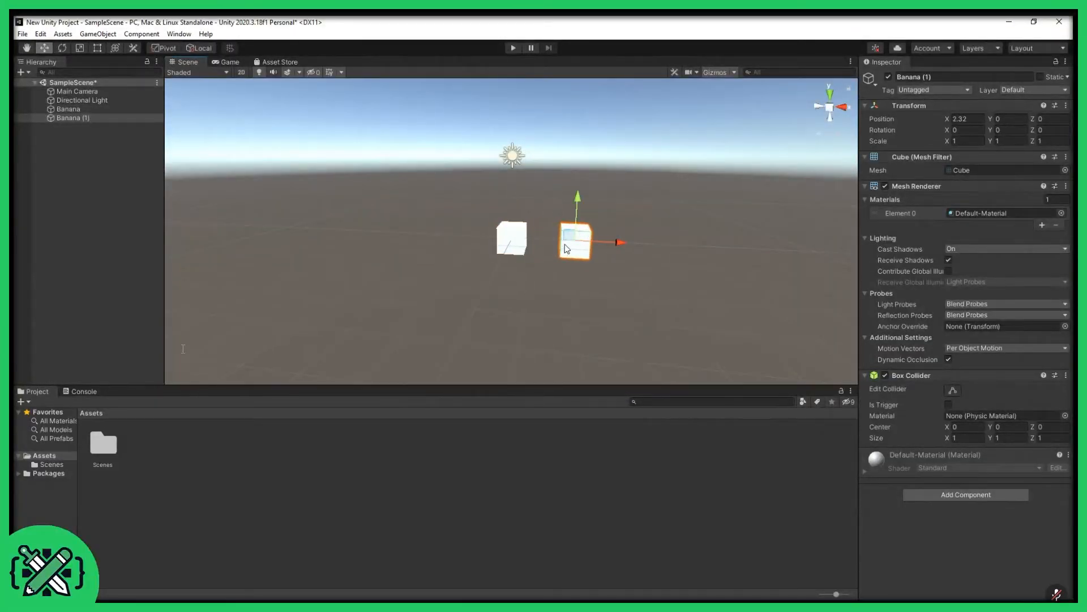
Stretch the original Banana object to a Y scale of about 3.73, leaving its X scale at 1.
left_click(509, 245)
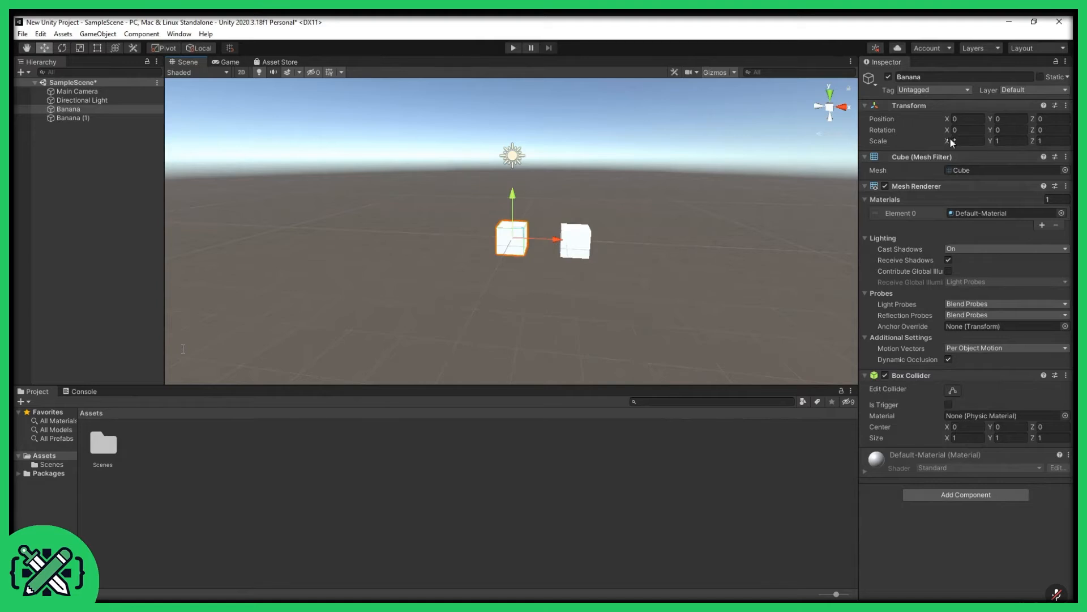
left_click_drag(949, 142, 979, 141)
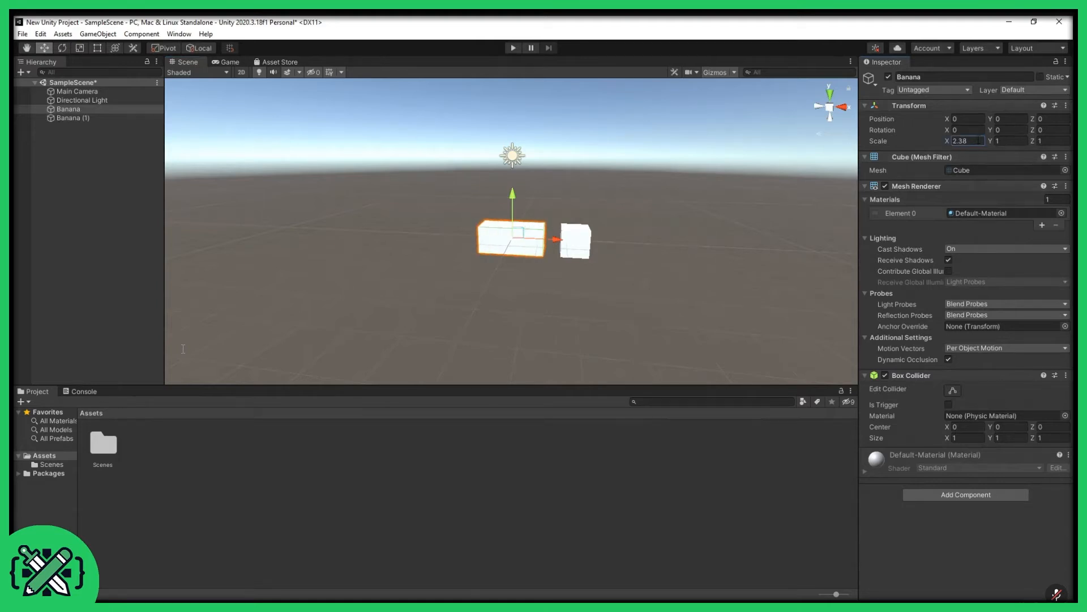
key("ctrl+z")
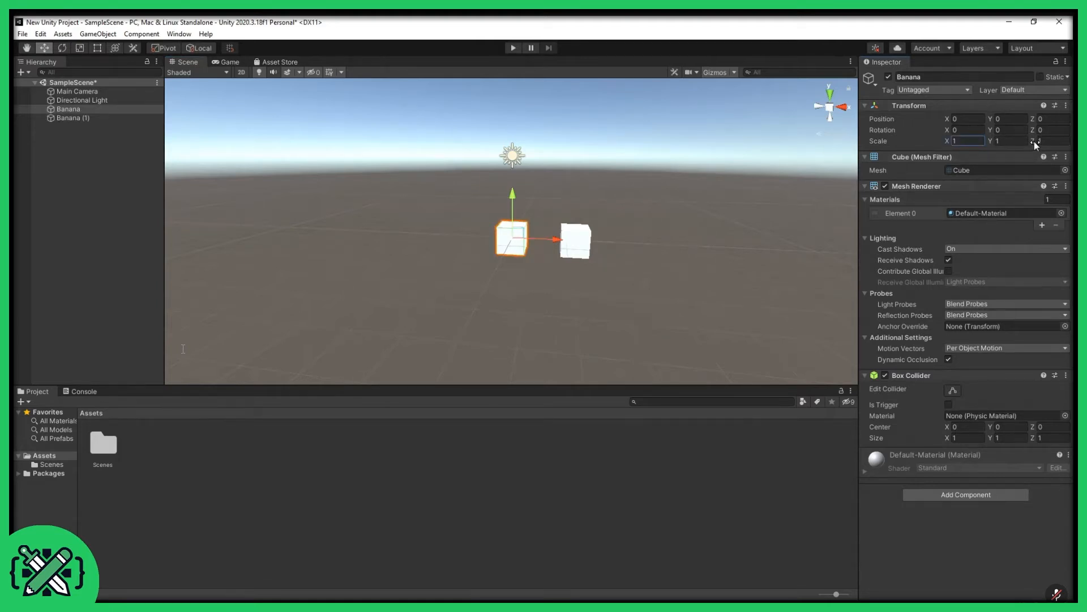
left_click_drag(991, 141, 1044, 141)
Scale the Banana copy to about X 0.64, Y 0.53, Z 2.84 and move it against the original at about X 0.61, Z -0.61.
left_click(590, 239)
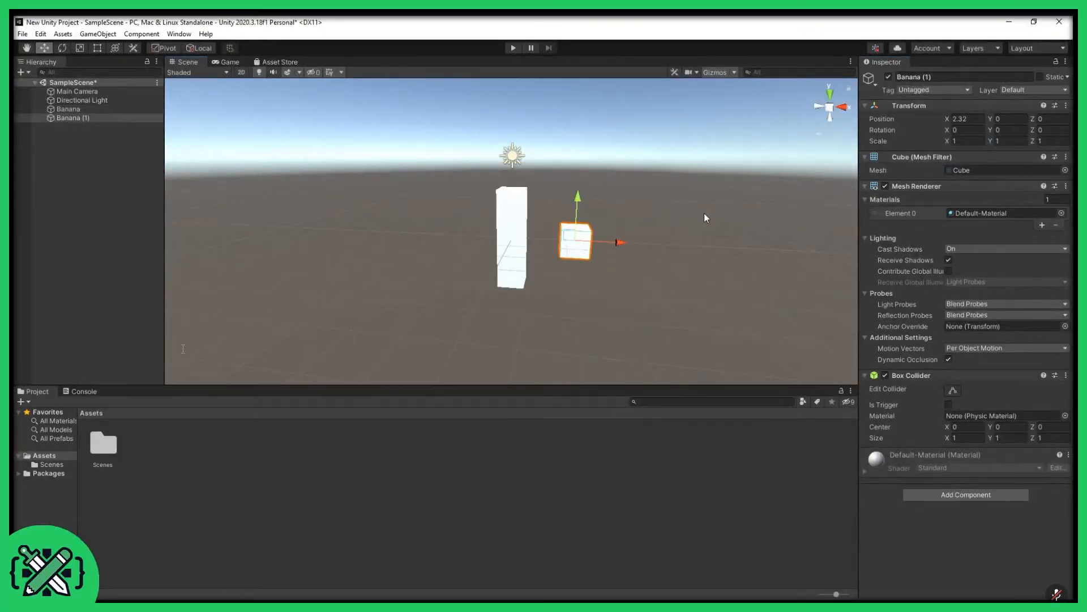
right_click_drag(706, 218, 591, 192)
key("d")
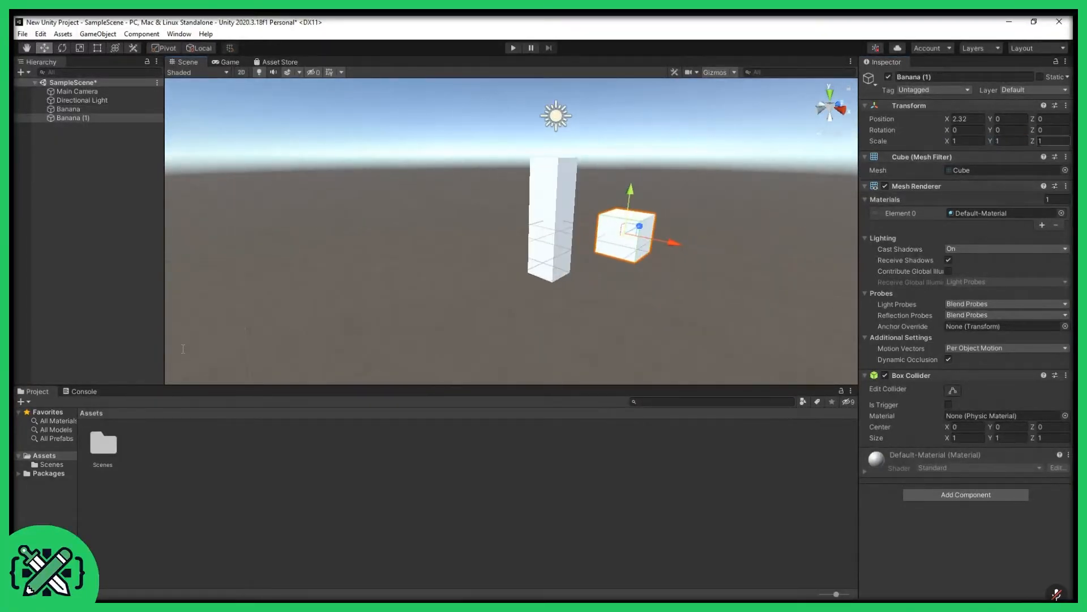
left_click_drag(1035, 145, 1071, 145)
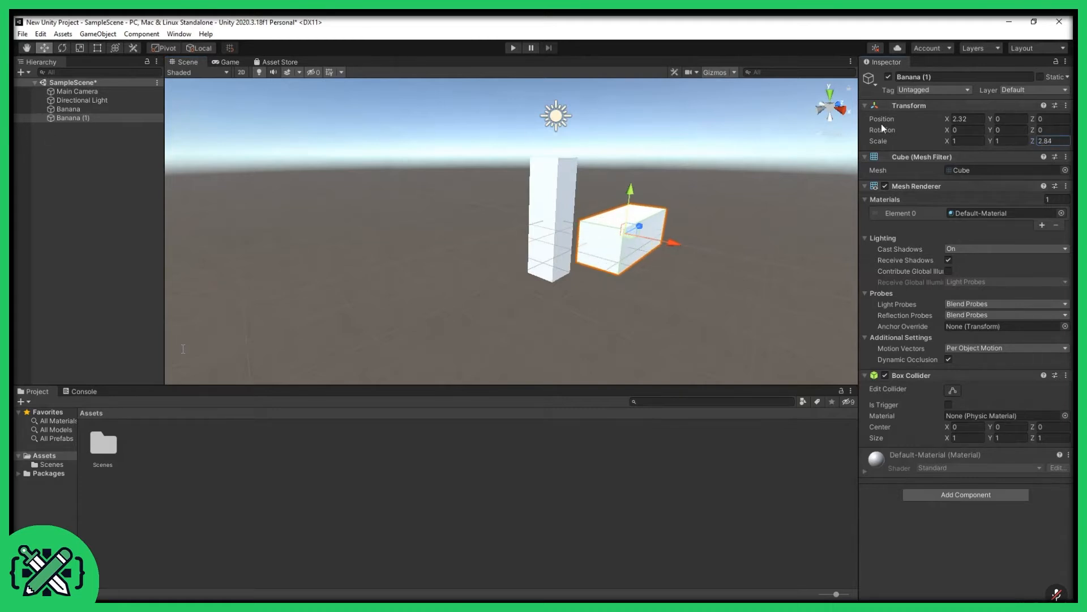
left_click_drag(992, 146, 938, 138)
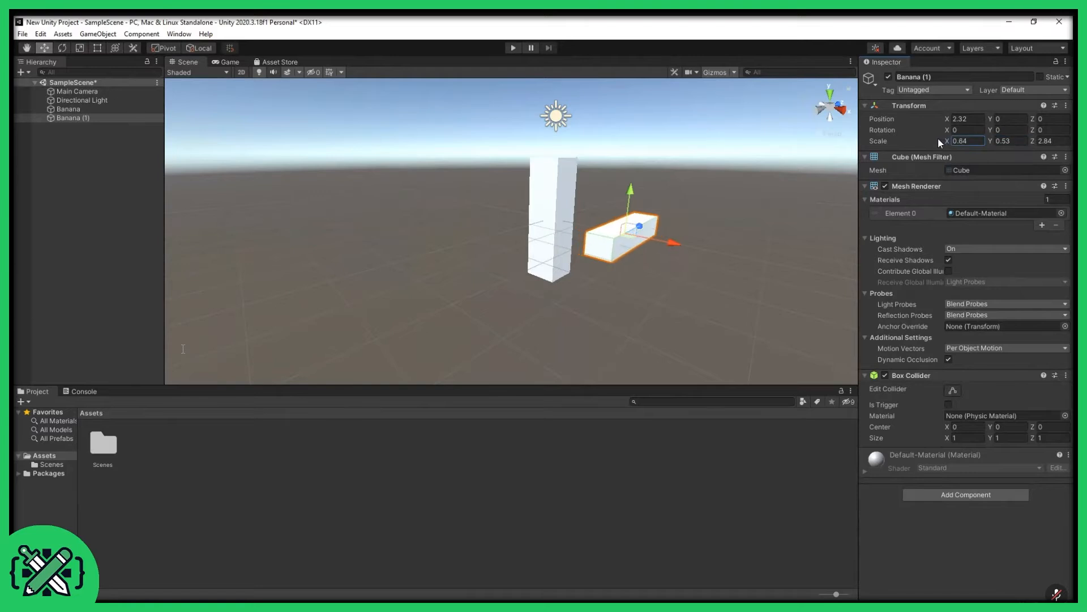
left_click_drag(670, 239, 581, 222)
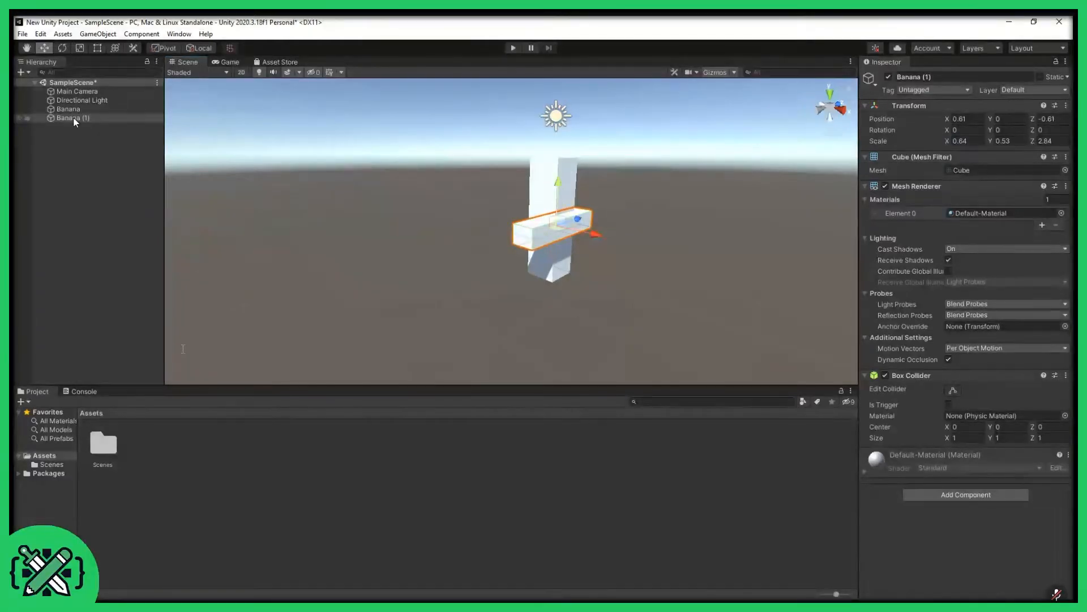
Rename the Banana copy as Banana Gun.
left_click_drag(73, 118, 77, 107)
left_click(96, 141)
left_click(93, 120)
left_click(91, 119)
left_click_drag(956, 78, 924, 76)
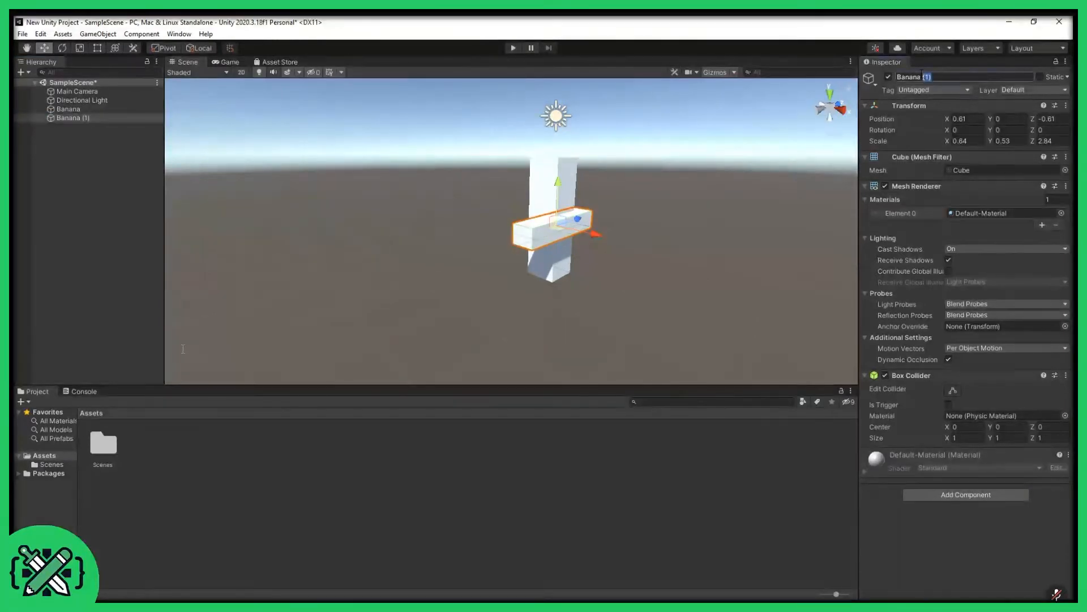
type("Gun")
left_click(133, 145)
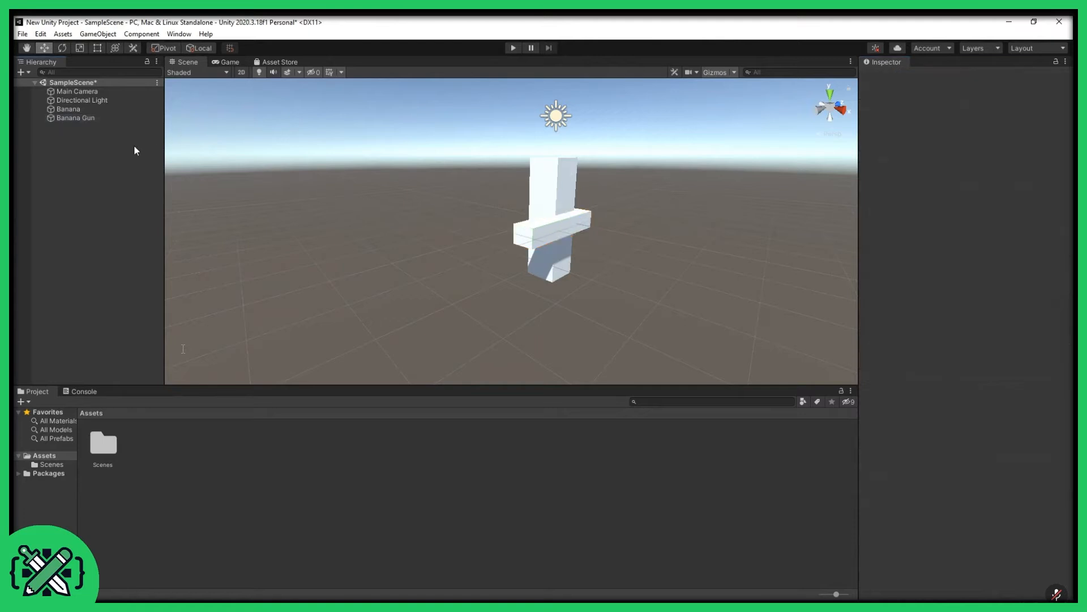
Make Banana Gun a child of the Banana object and save the scene.
left_click(561, 232)
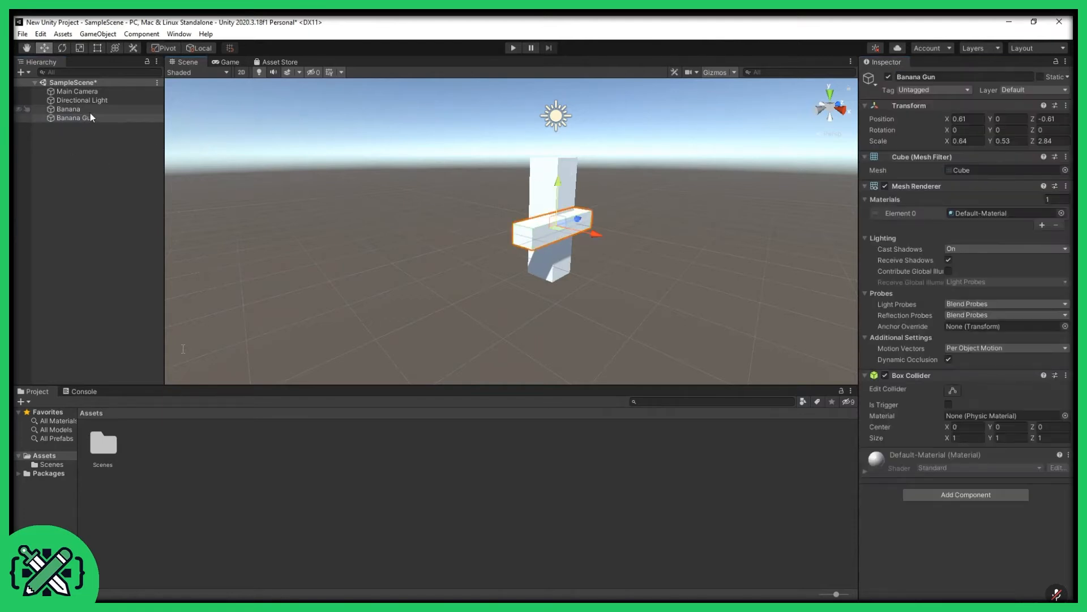
left_click_drag(87, 117, 89, 108)
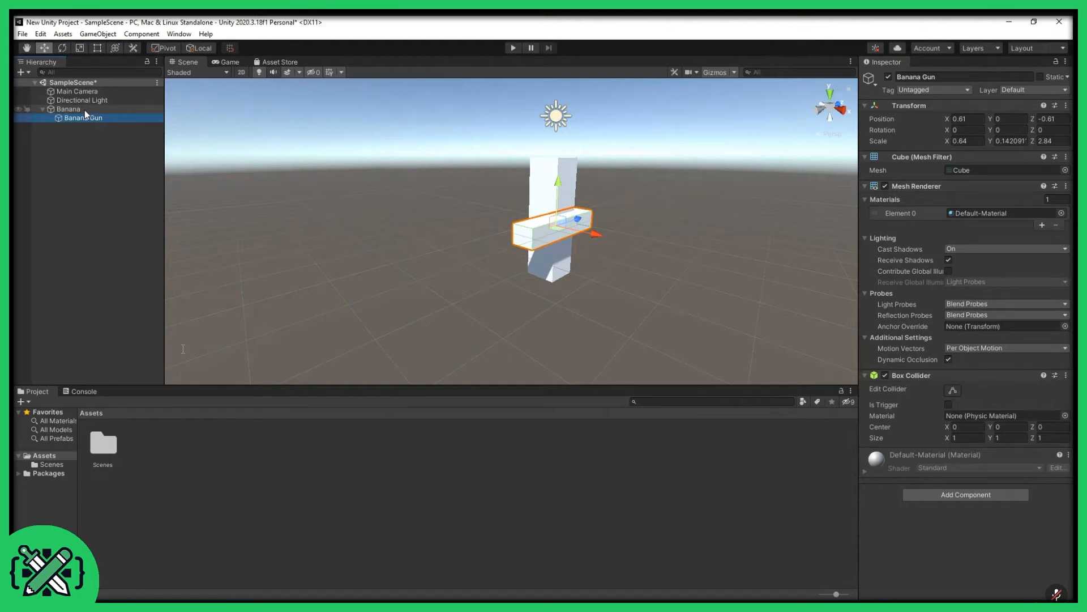
key("ctrl+s")
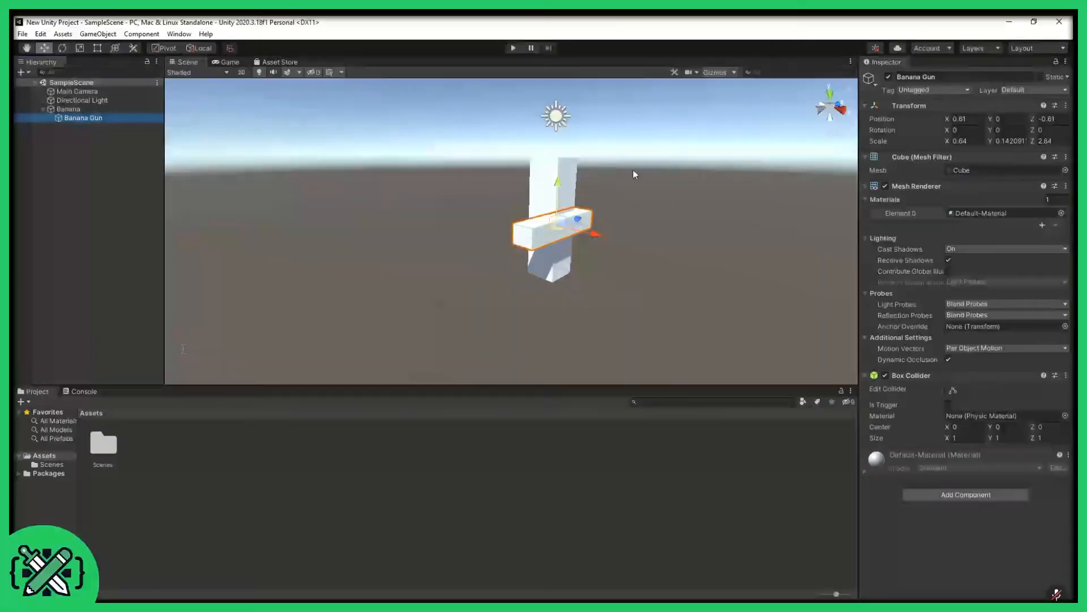
Move the Banana parent object to about -0.15 along Y and save the scene.
left_click(538, 181)
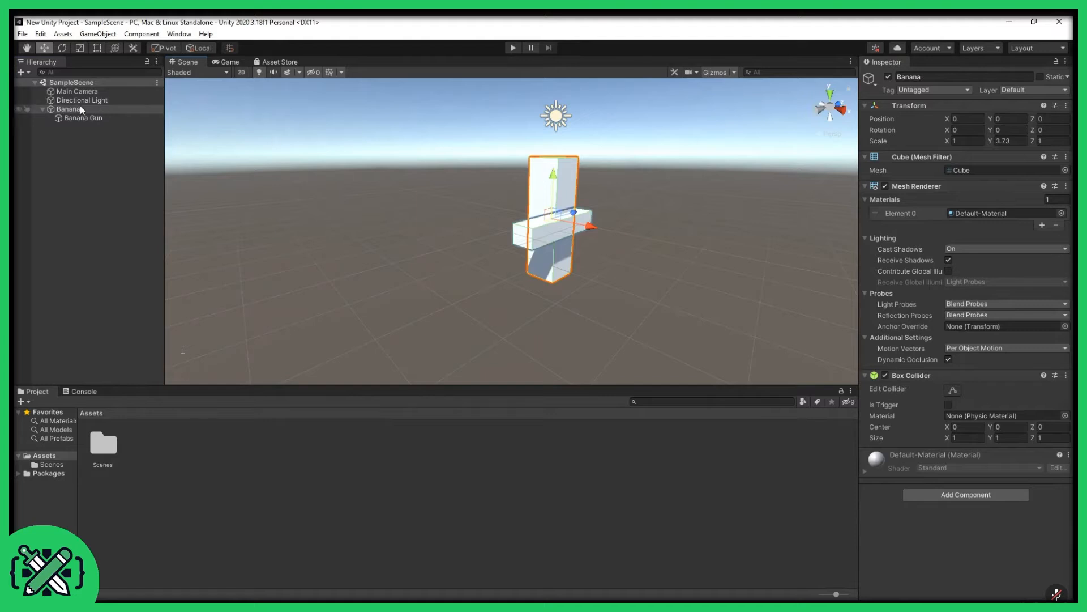
mouse_move(554, 183)
left_mouse_down()
mouse_move(564, 163)
mouse_move(569, 194)
left_mouse_up()
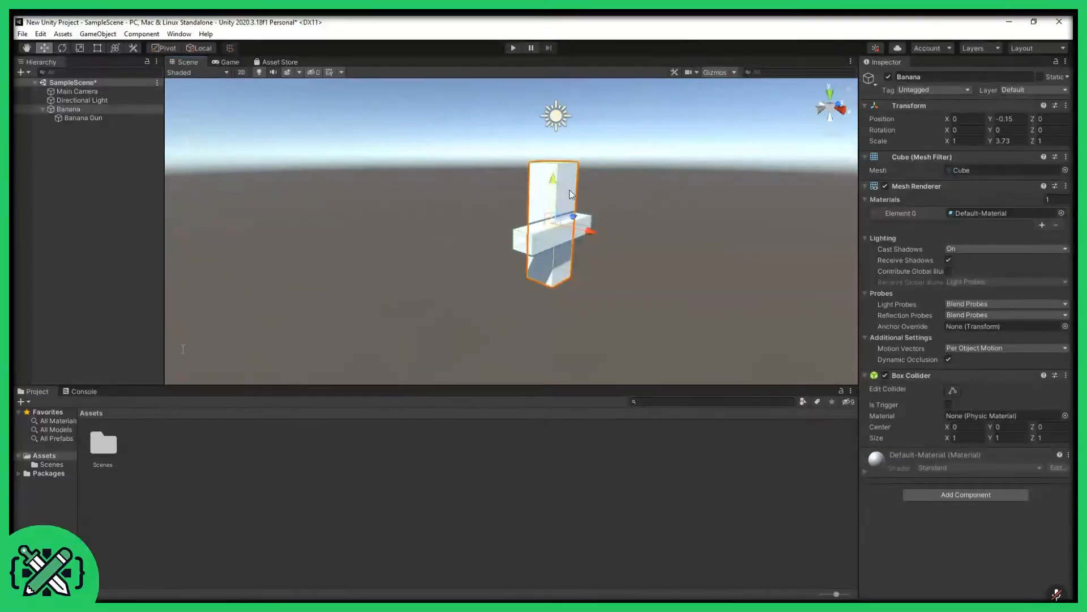
key("ctrl+s")
left_click(77, 118)
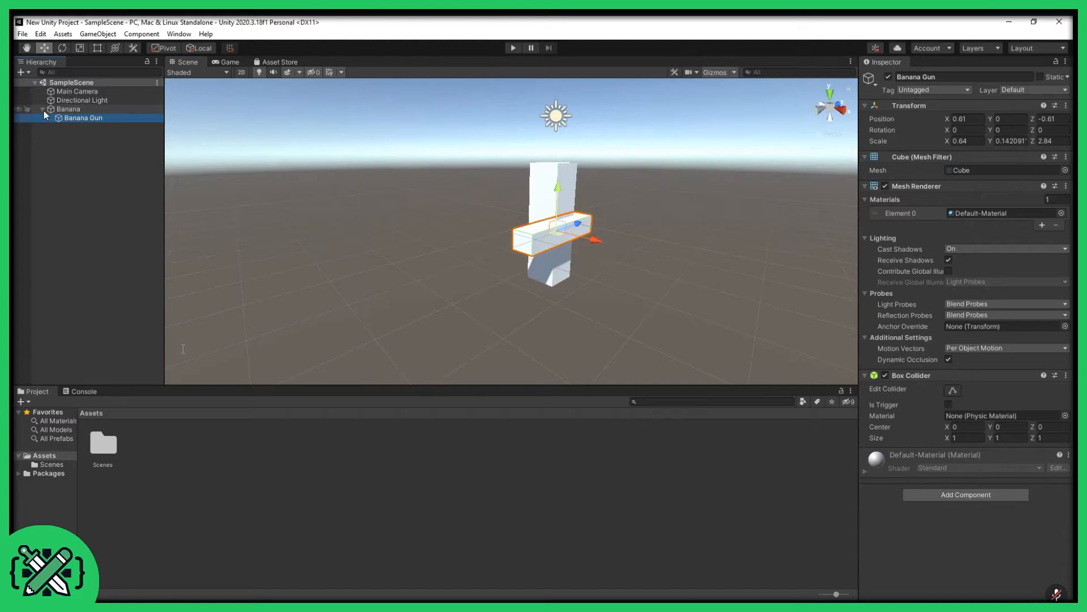
middle_click_drag(224, 193, 234, 190)
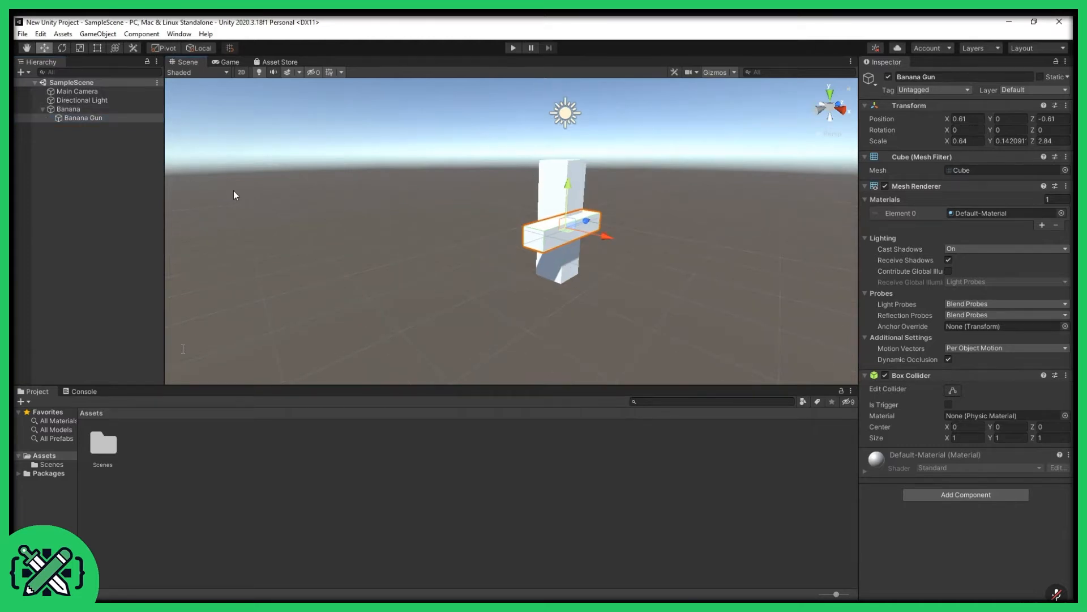
left_click(114, 168)
left_click(578, 229)
left_click(639, 284)
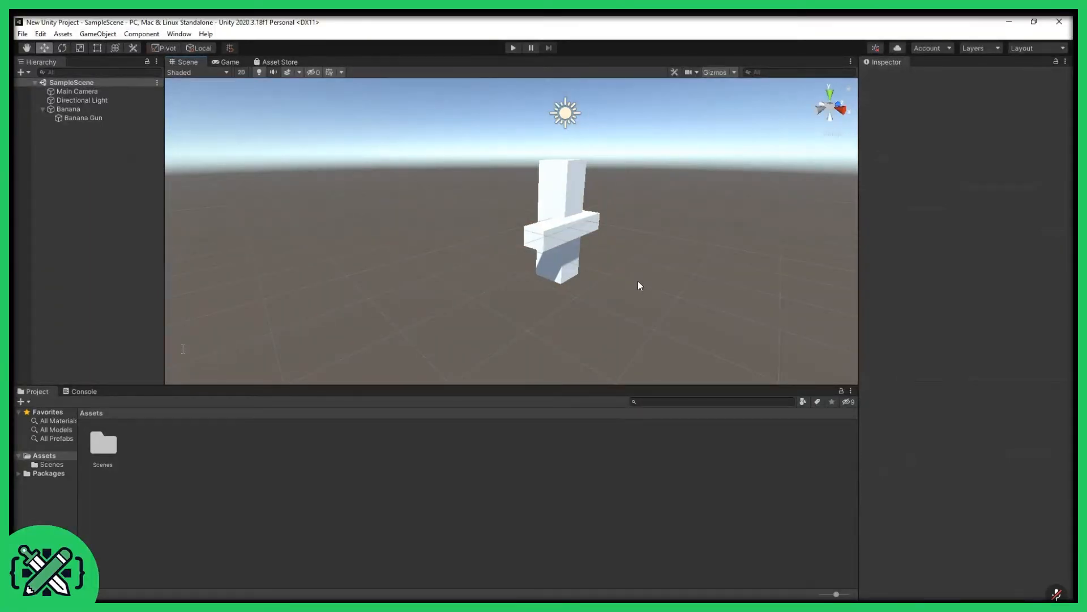
left_click(581, 193)
left_click(639, 200)
left_click(69, 109)
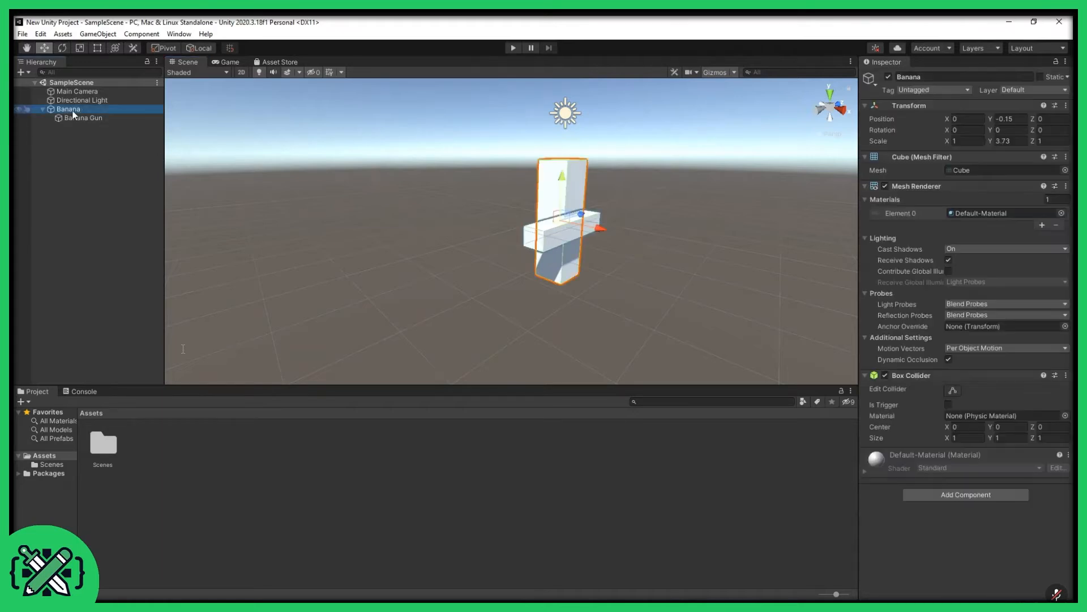
left_click(111, 156)
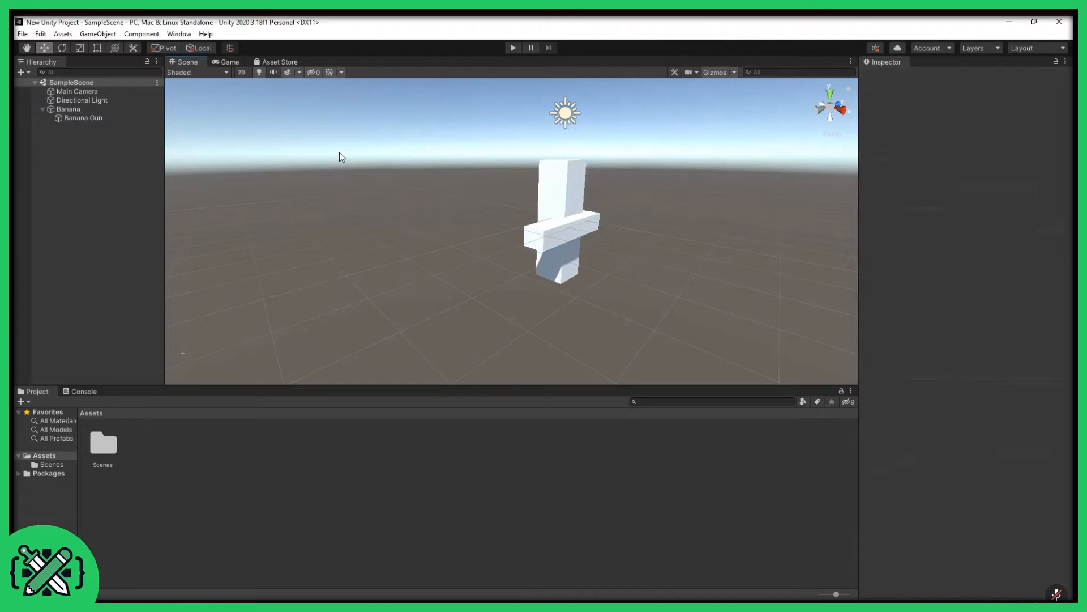
Create a prefab asset from the Banana object in the Assets folder and save the scene.
left_click(100, 110)
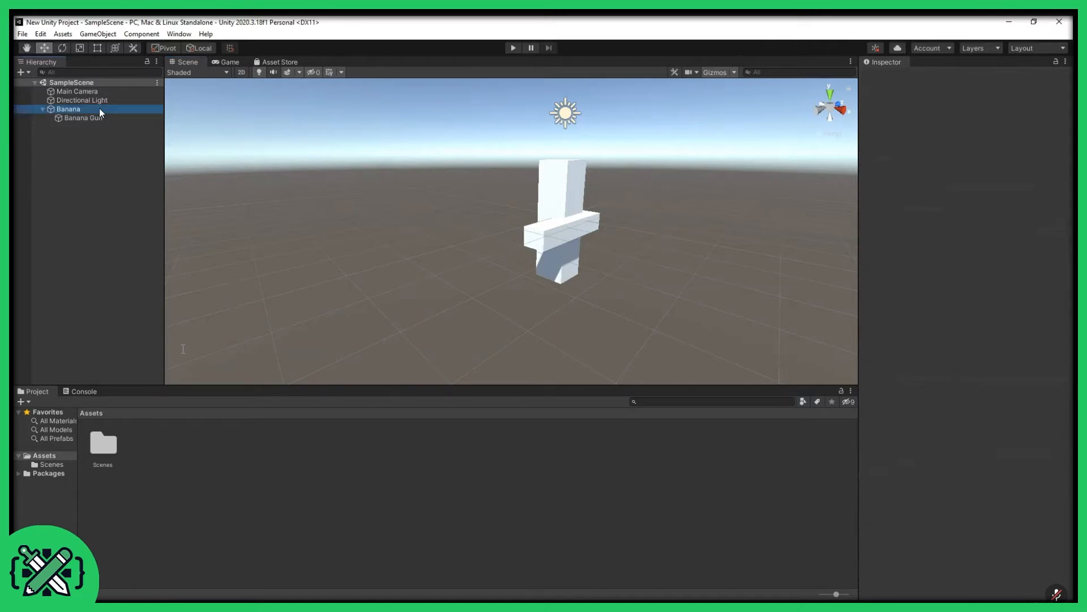
left_click_drag(100, 111, 176, 447)
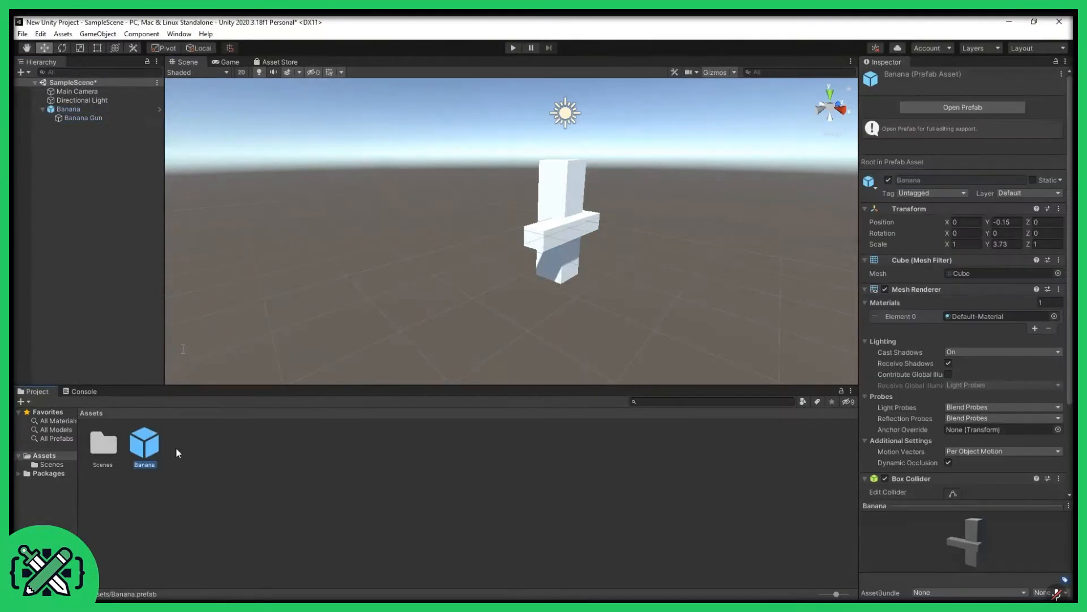
left_click(194, 451)
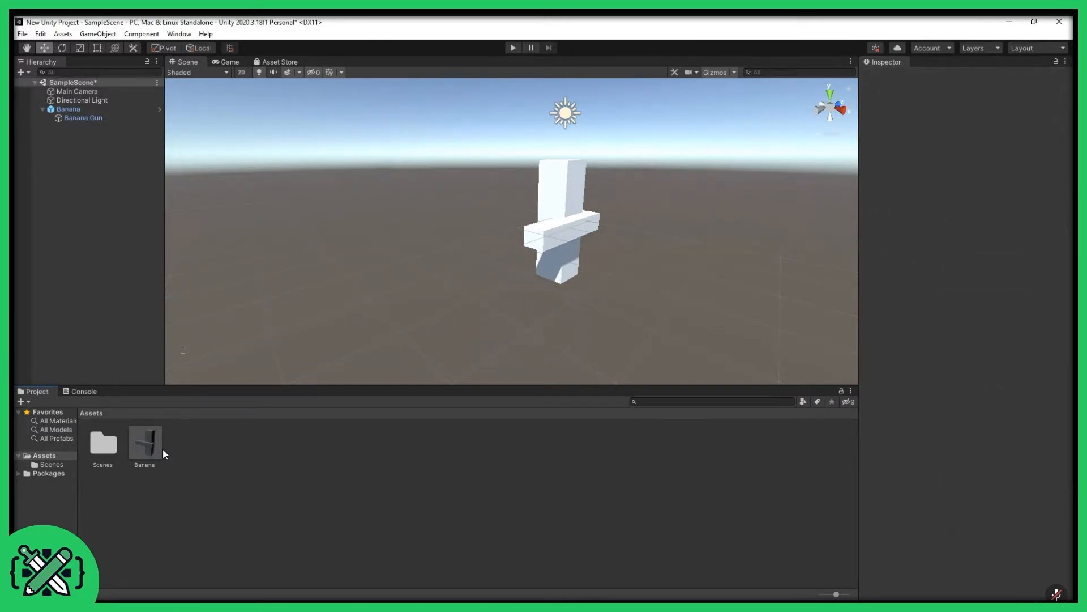
key("ctrl+s")
Place a second Banana prefab instance in the scene beside the original, at about X -2.68, Y -0.23, Z -2.88.
left_click(100, 110)
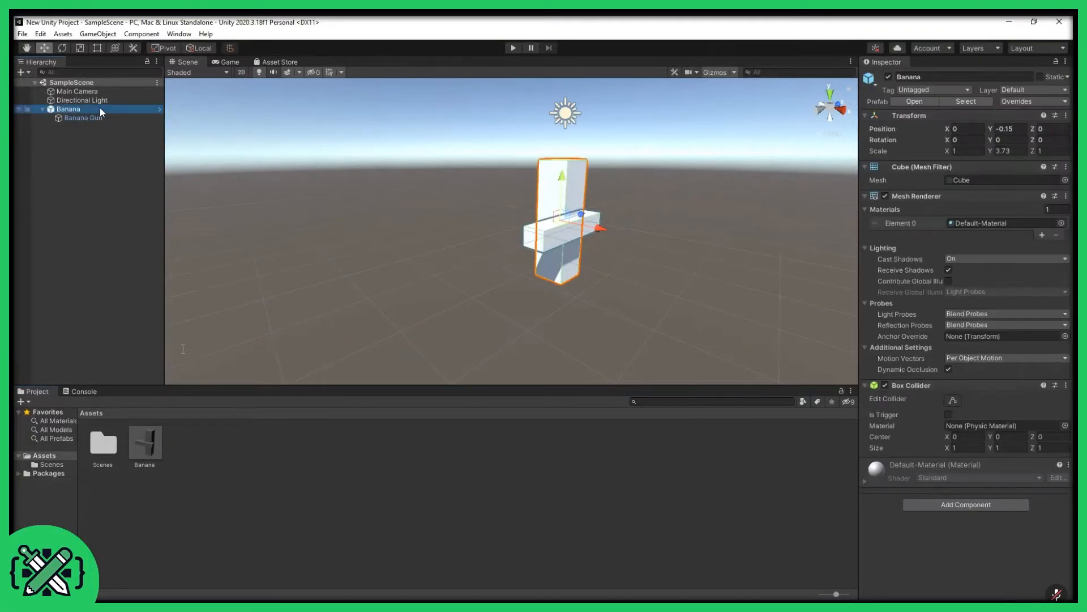
middle_click_drag(409, 264, 347, 301)
left_click(362, 261)
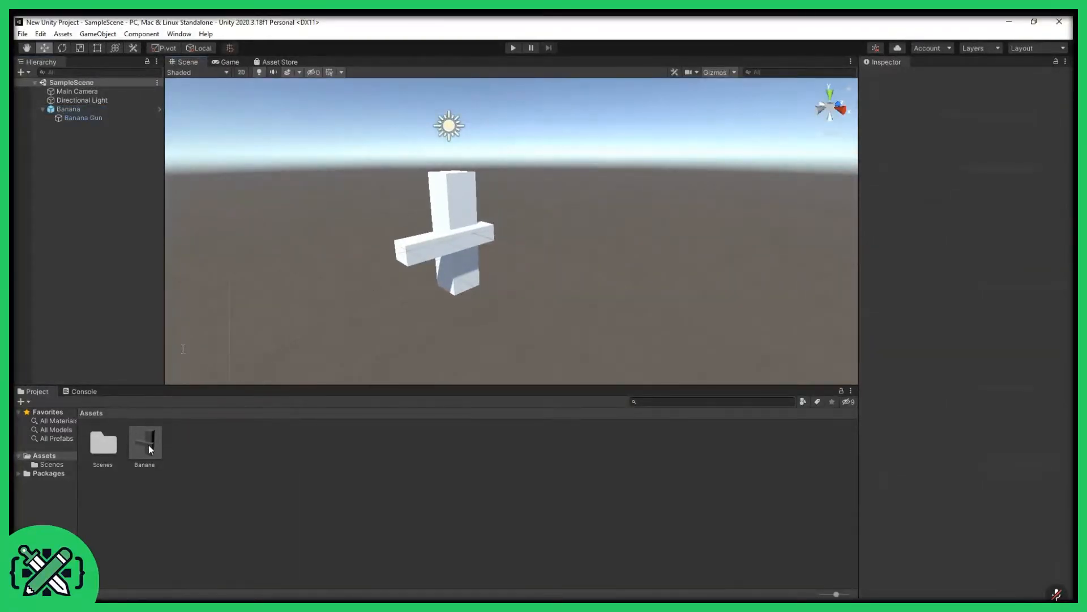
left_click_drag(150, 449, 339, 264)
middle_click_drag(339, 264, 383, 255)
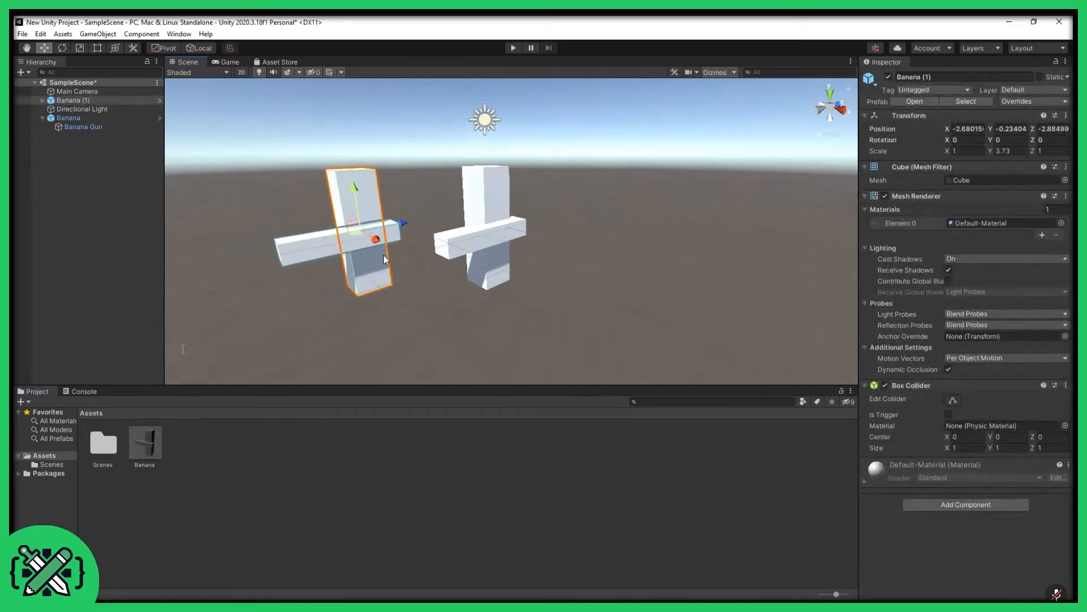
left_click(38, 170)
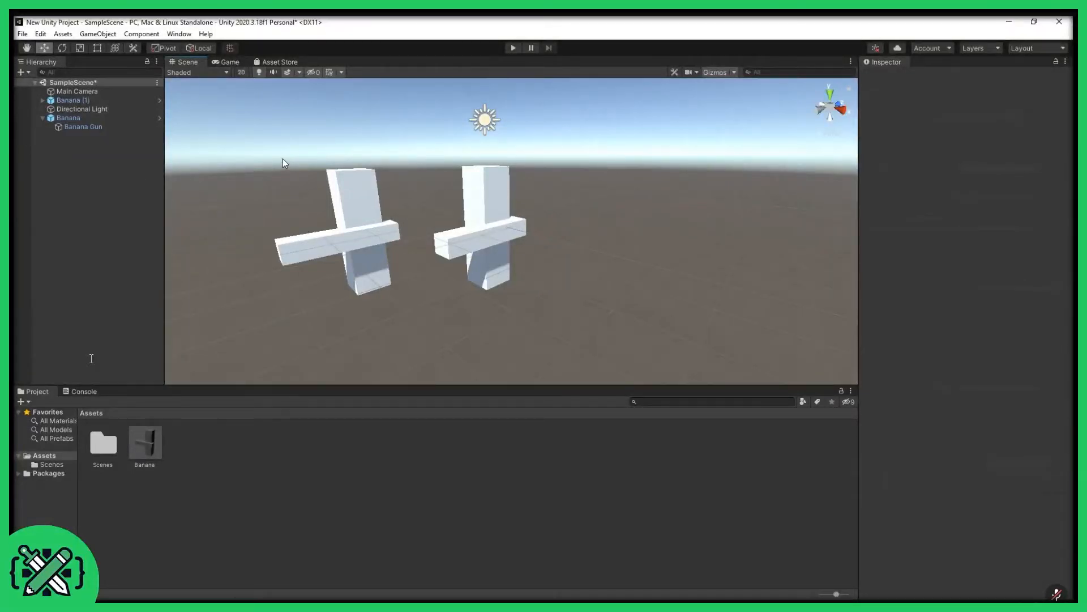
Open the Banana prefab from its scene instance, inspect its Banana Gun child and return to the scene.
left_click(468, 237)
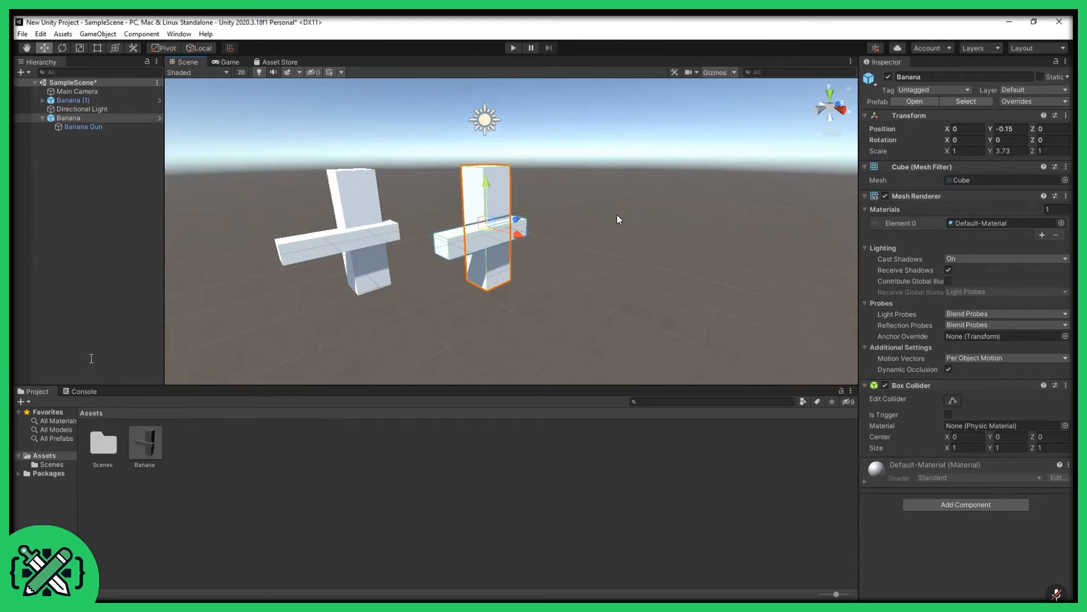
left_click(161, 120)
left_click(161, 119)
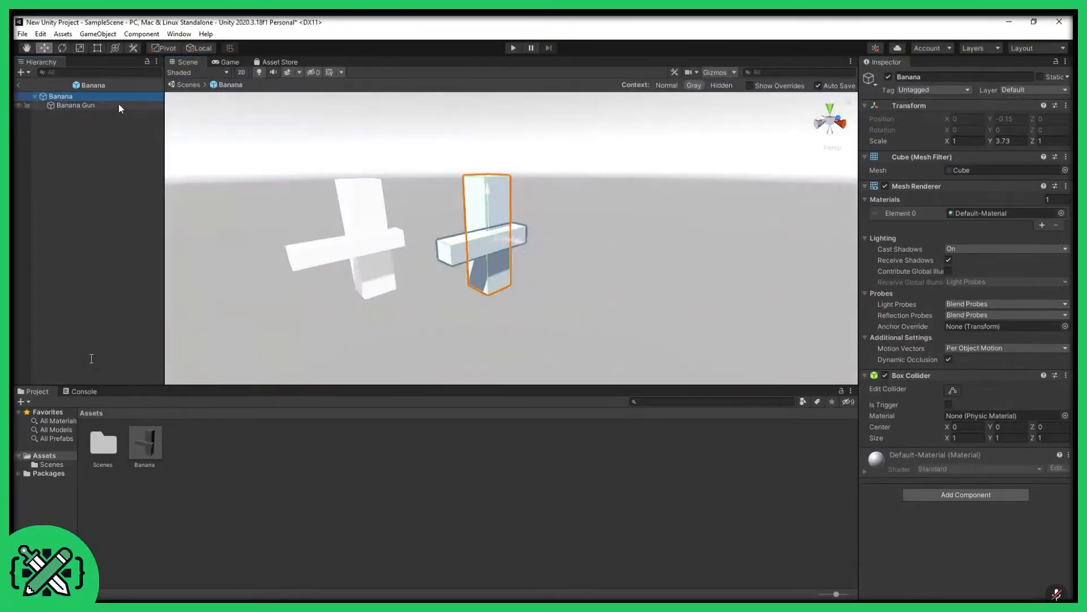
left_click(118, 105)
left_click(19, 85)
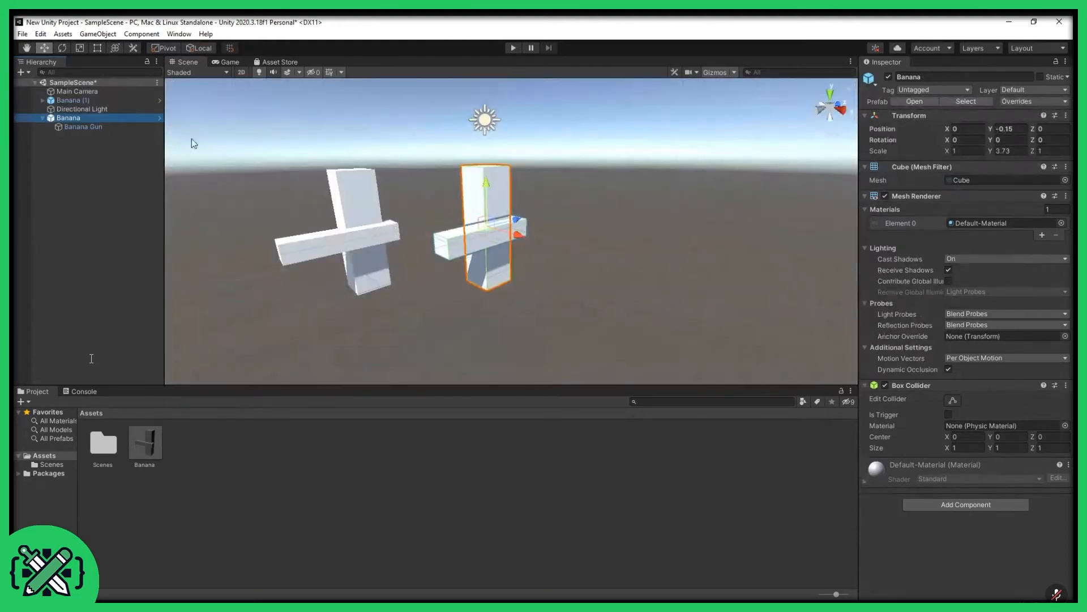
In the Banana prefab, scale Banana Gun to about 0.25 along Y, then return to the scene and save it.
left_click(159, 120)
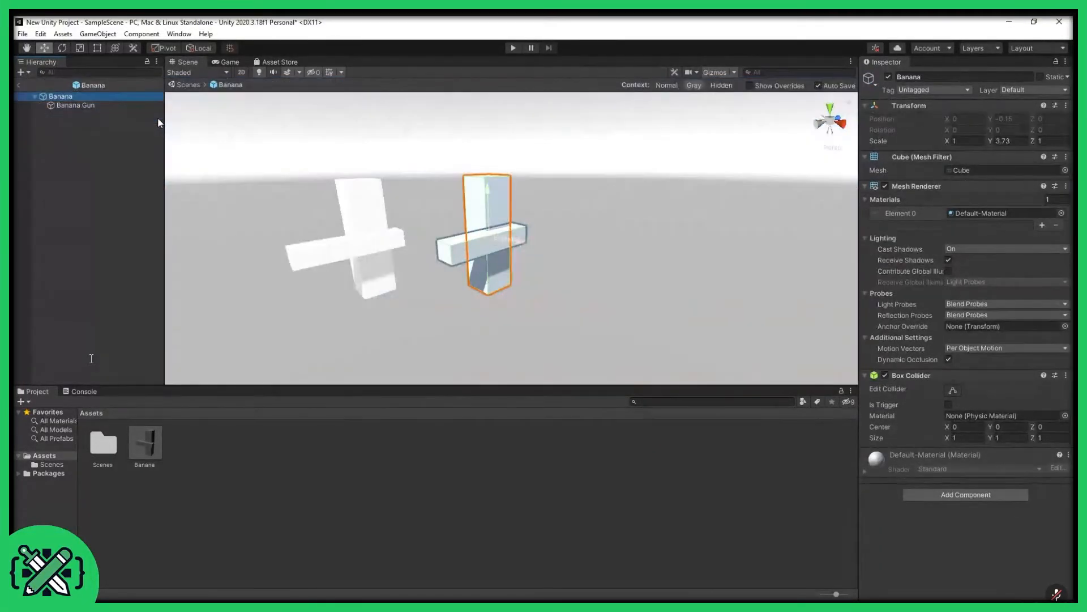
left_click(104, 105)
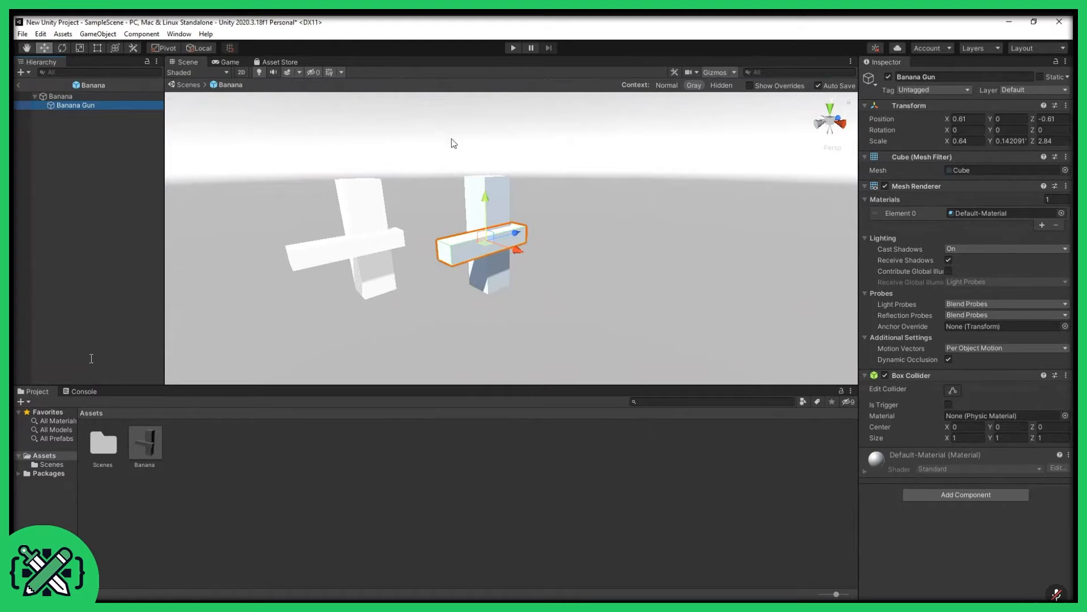
key("r")
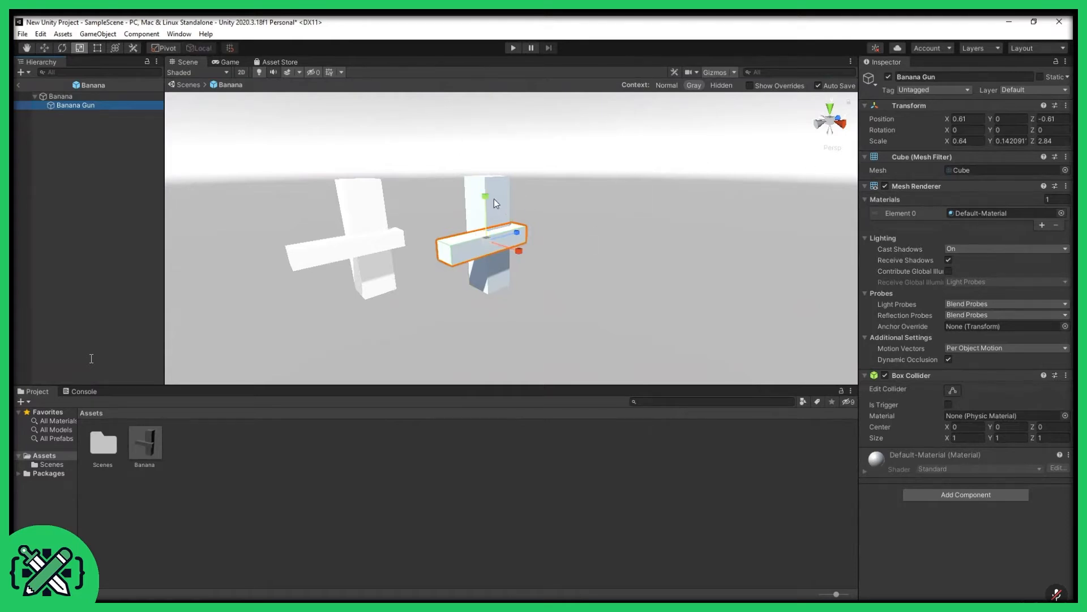
left_click_drag(488, 199, 487, 168)
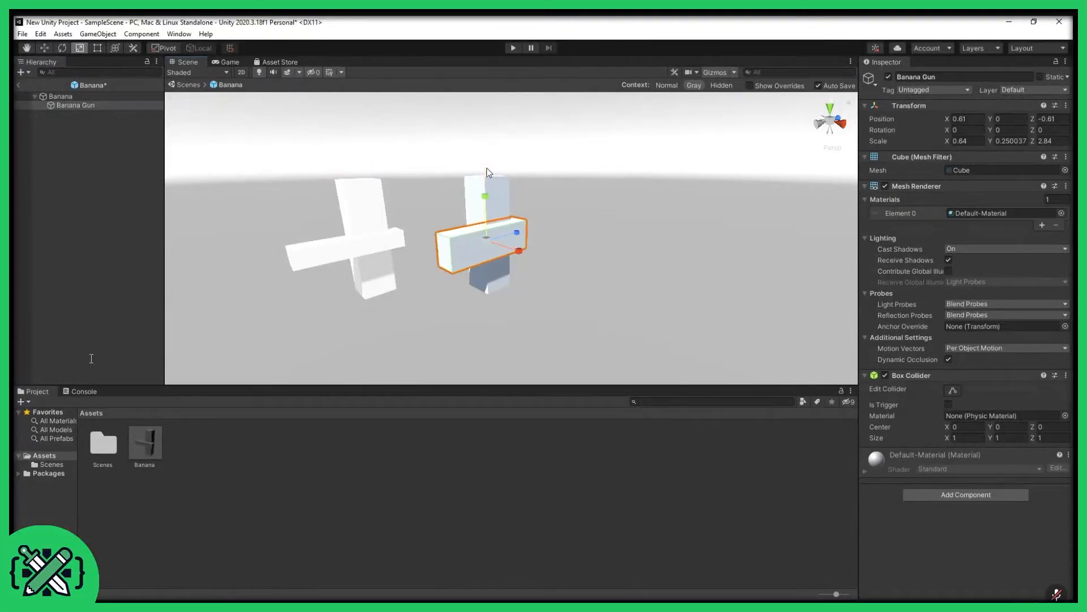
left_click(17, 85)
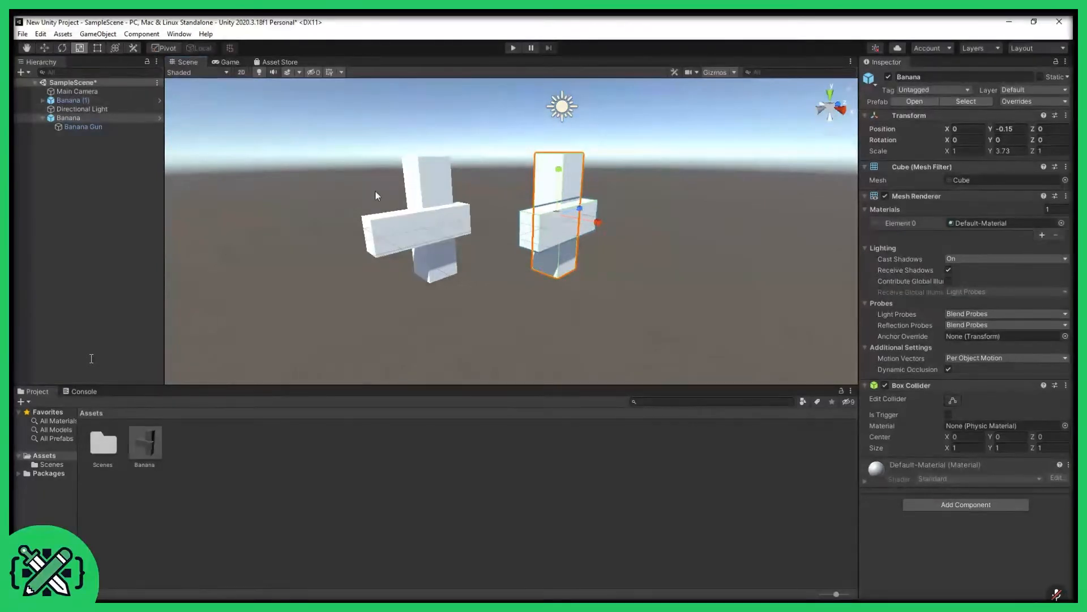
middle_click_drag(481, 209, 476, 232)
key("ctrl+s")
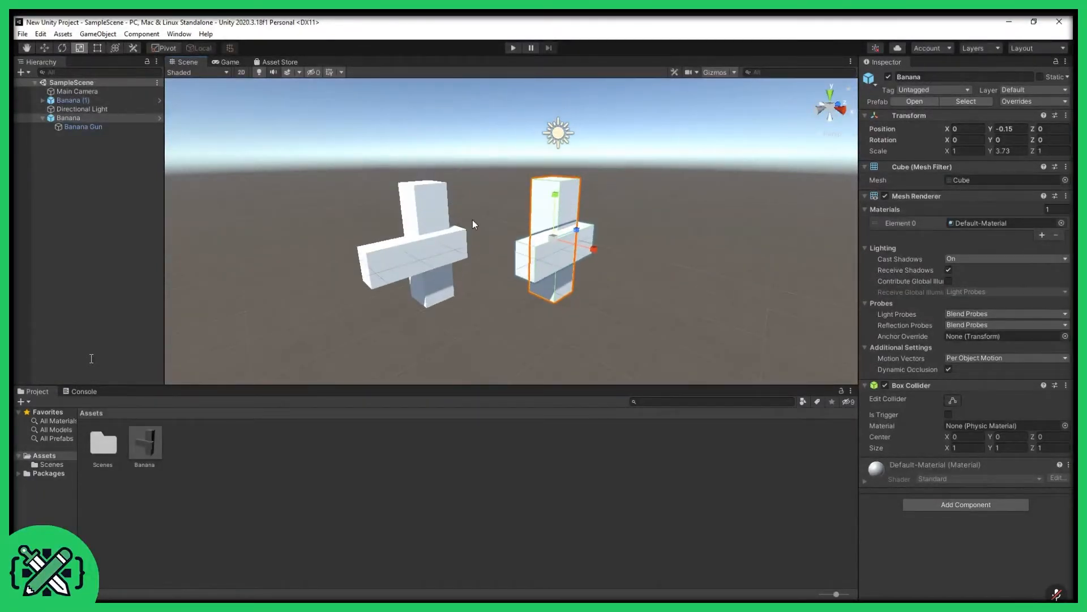
left_click(504, 195)
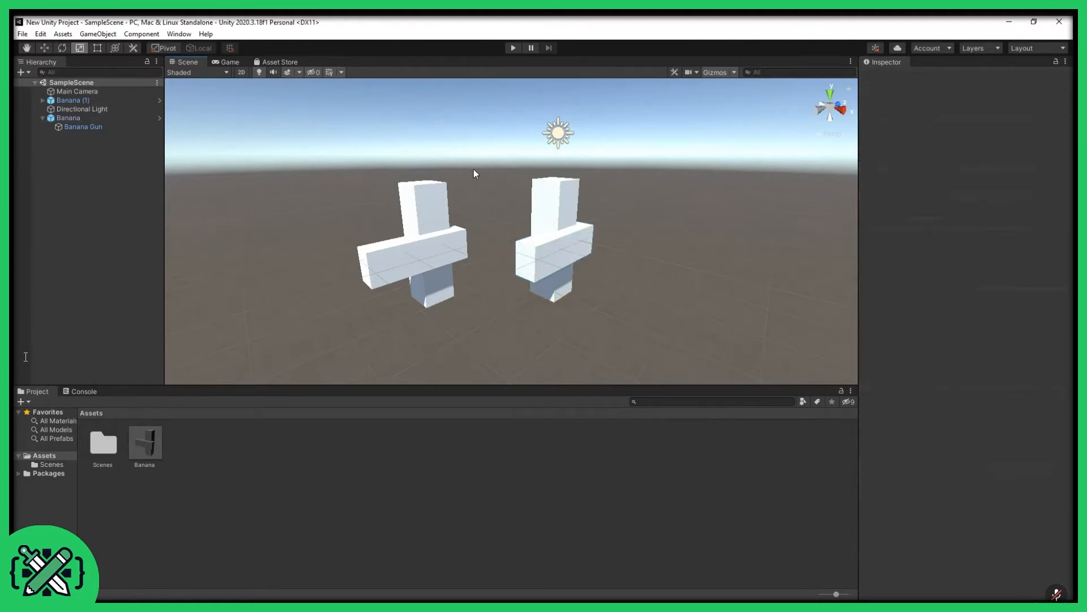
Edit the original Banana's Box Collider, pulling in one side so its X size is about 0.83.
left_click(584, 183)
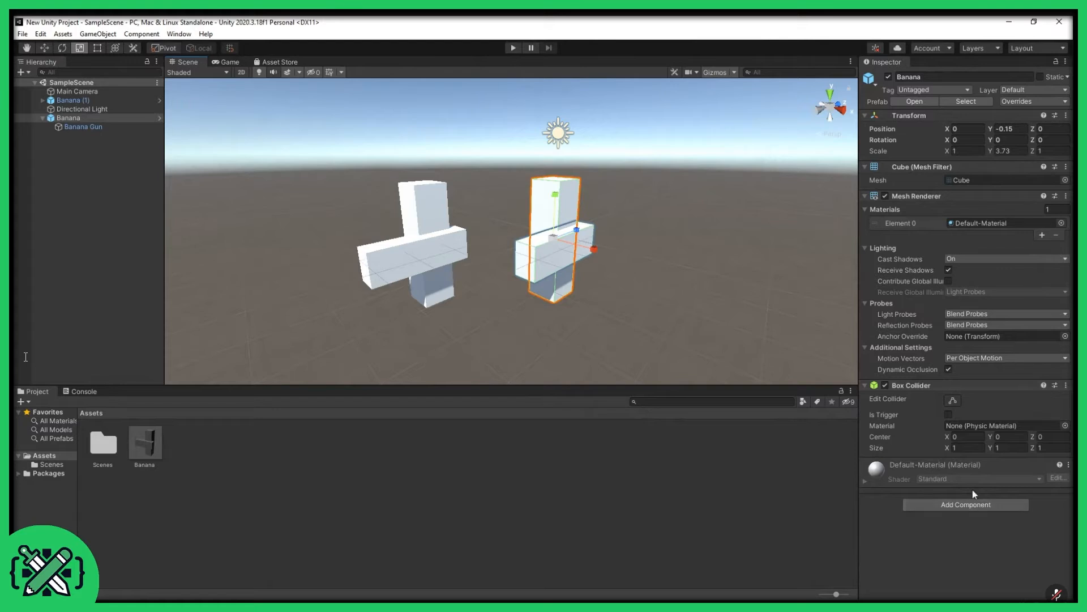
left_click(949, 415)
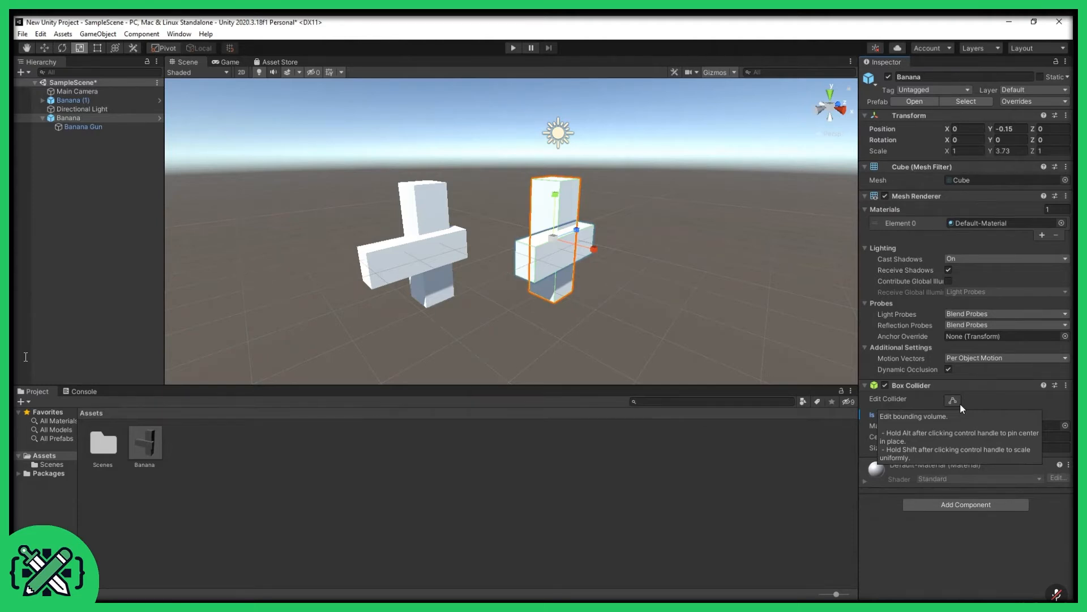
left_click(959, 402)
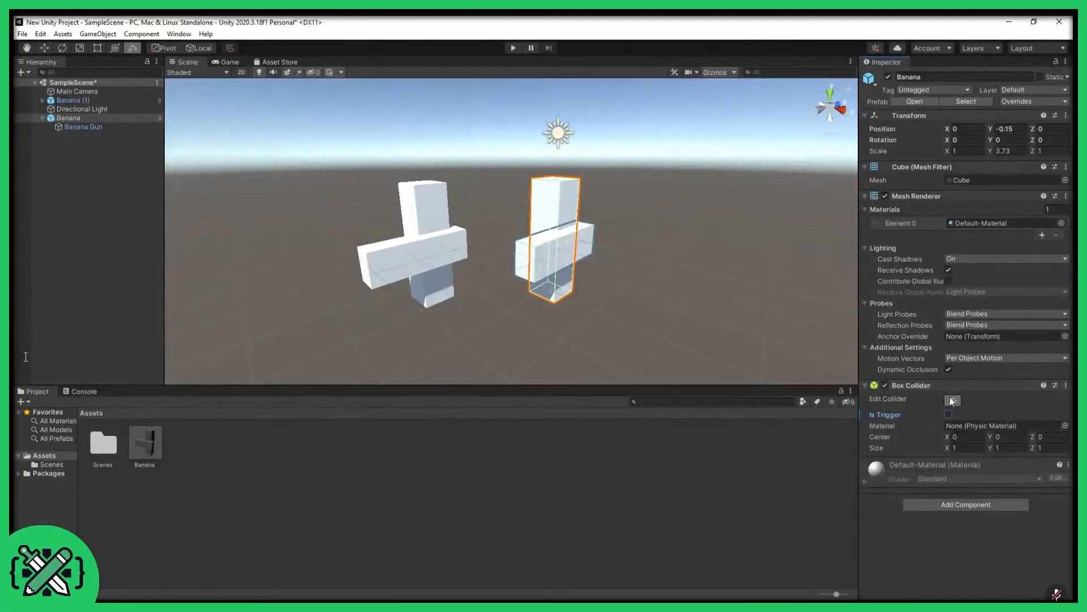
right_click_drag(408, 234, 553, 242)
key("a")
left_click_drag(543, 238, 550, 239)
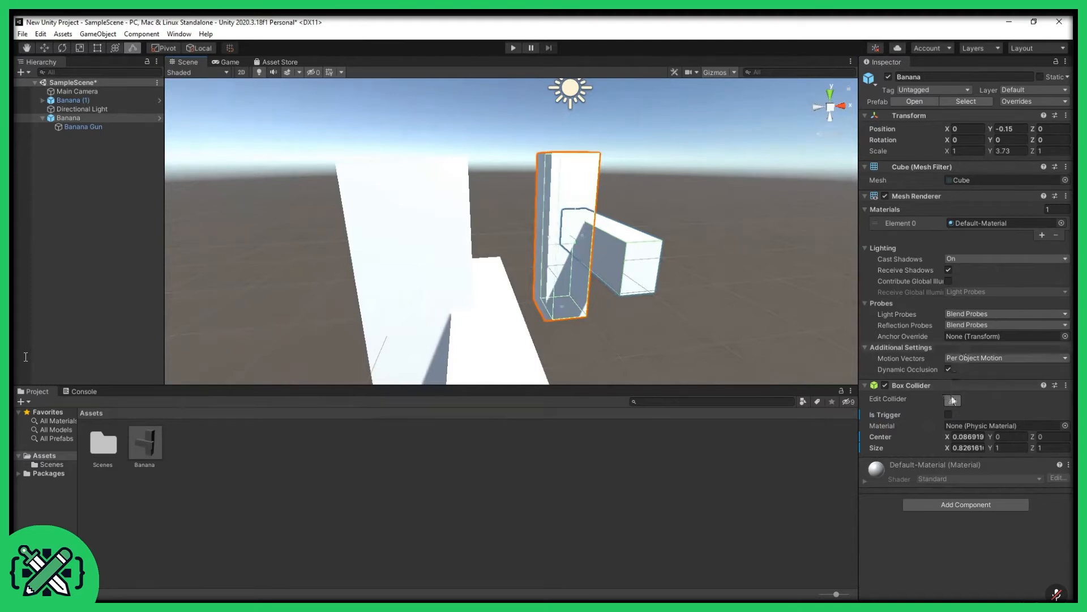
Pull in the opposite side of Banana's Box Collider to an X size of about 0.59 and finish collider editing.
left_click(954, 401)
middle_click_drag(573, 247, 534, 273)
scroll(535, 273, "up", 4)
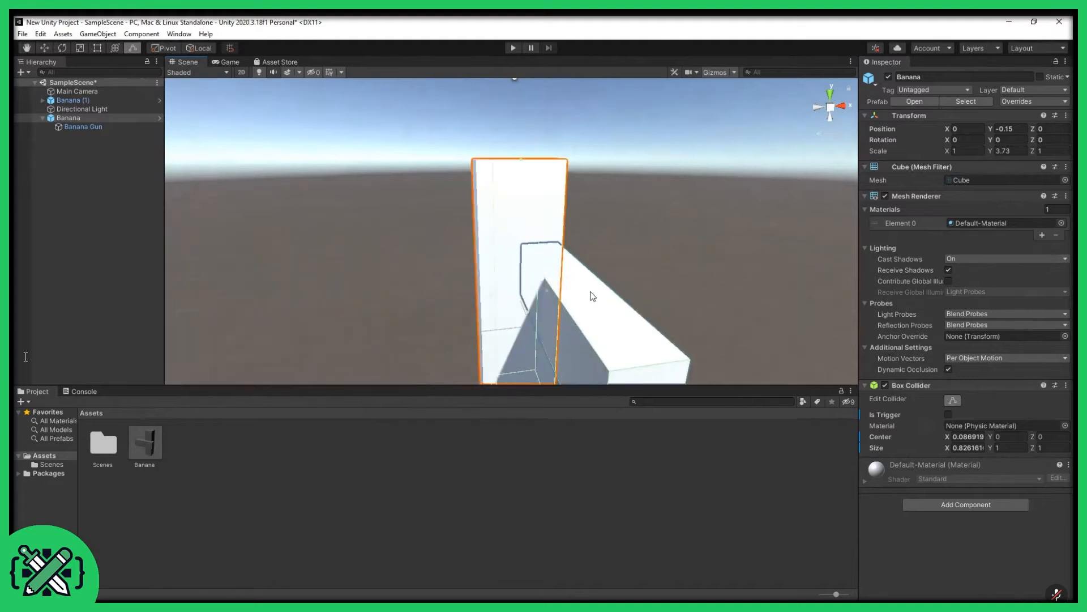
scroll(593, 296, "up", 2)
middle_click_drag(592, 296, 556, 250)
left_click_drag(544, 252, 520, 250)
scroll(521, 238, "down", 3)
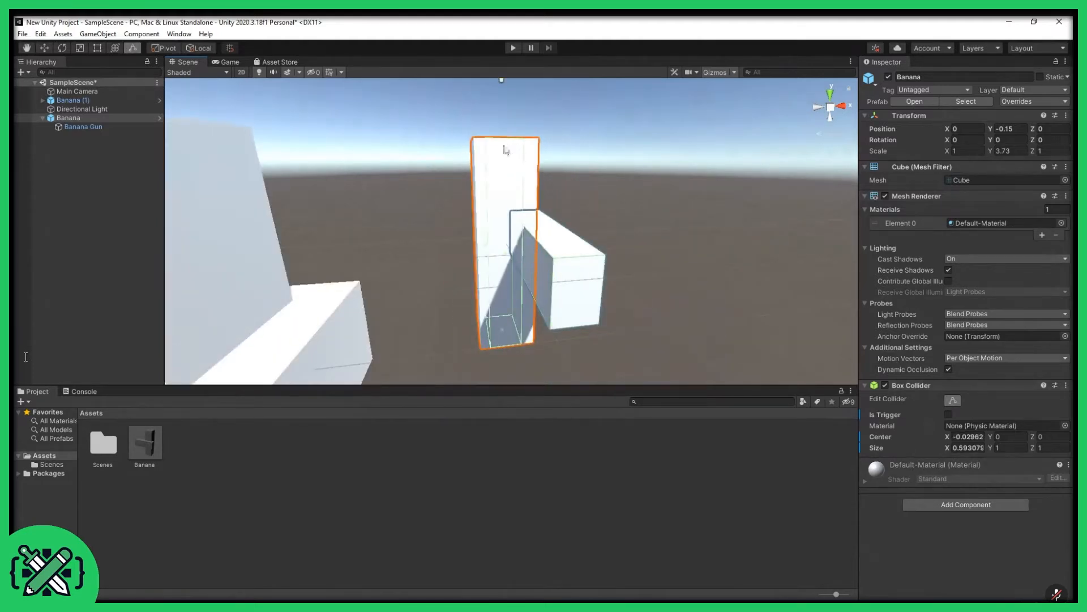
left_click(505, 146)
left_click(515, 246)
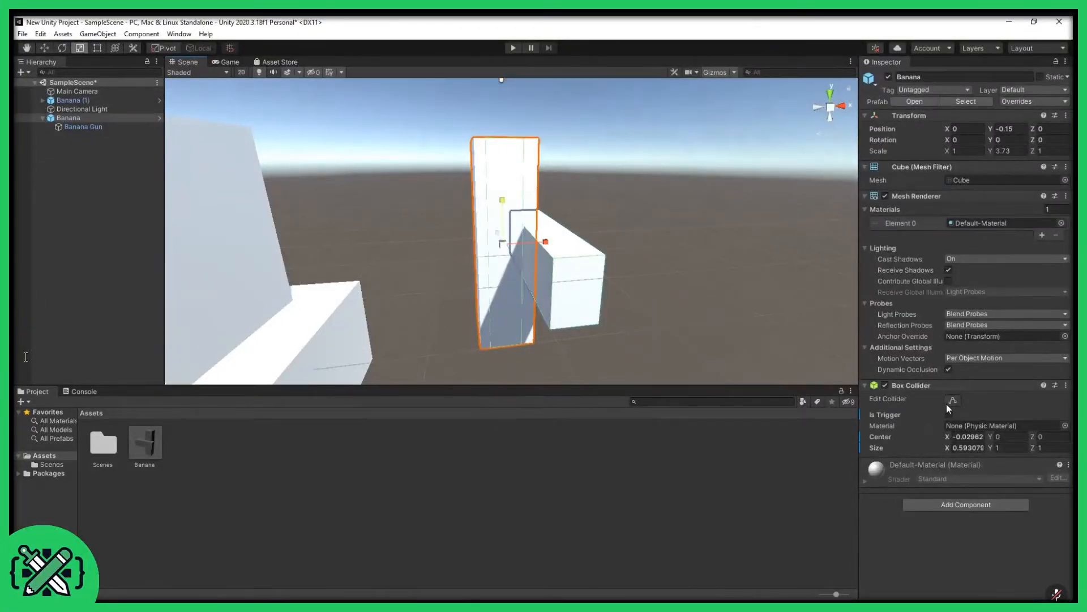
Compare the Box Collider bounds and values of Banana (1) with those of the original Banana.
middle_click_drag(622, 214, 628, 209)
scroll(501, 215, "down", 3)
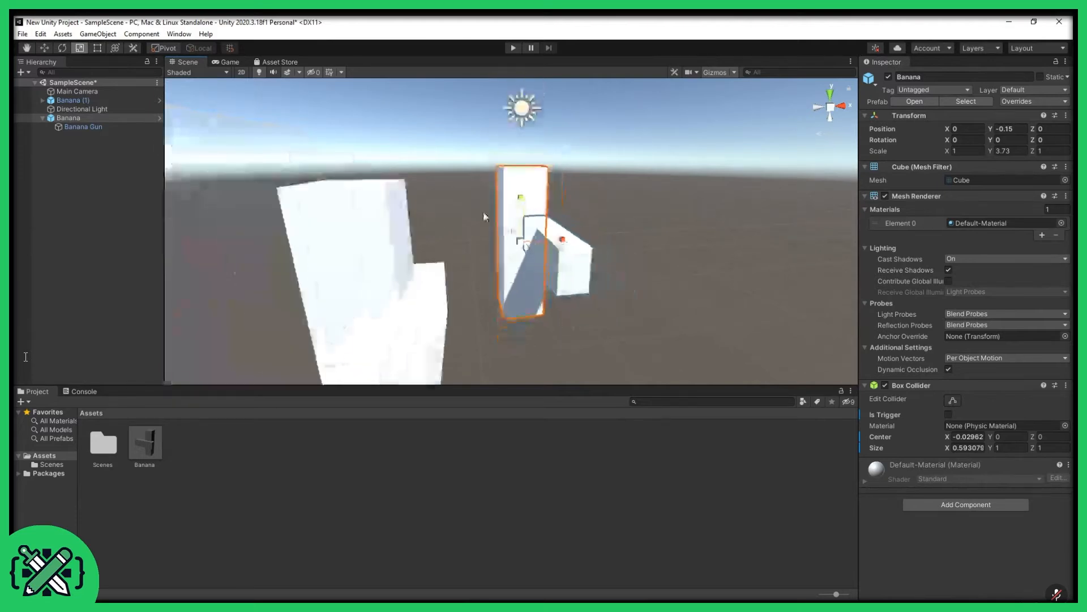
scroll(356, 269, "up", 3)
left_click(423, 211)
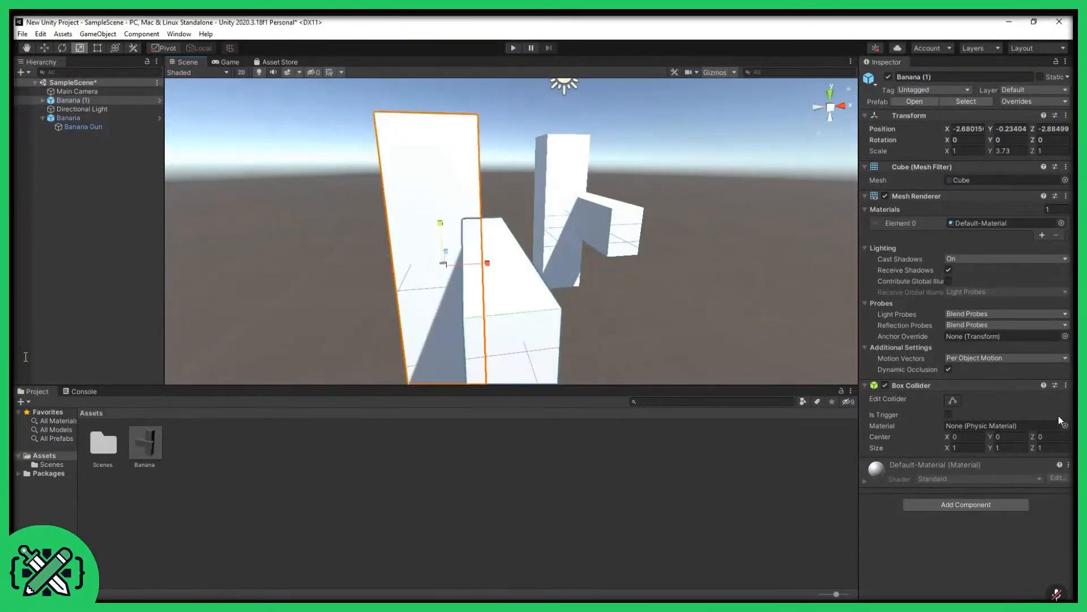
left_click(957, 403)
middle_click_drag(451, 230, 566, 220)
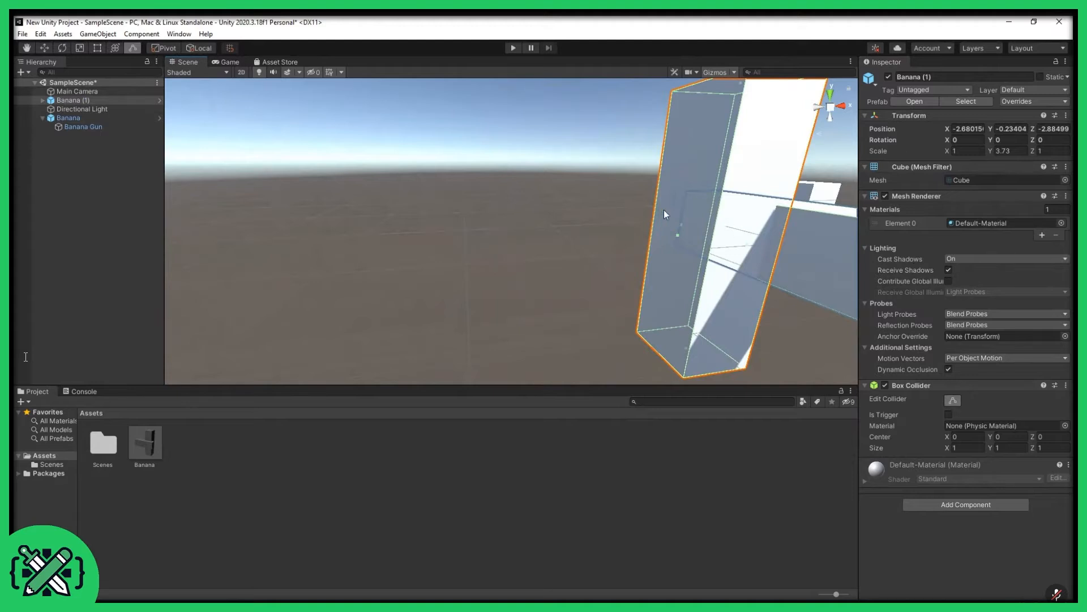
middle_click_drag(665, 211, 454, 233)
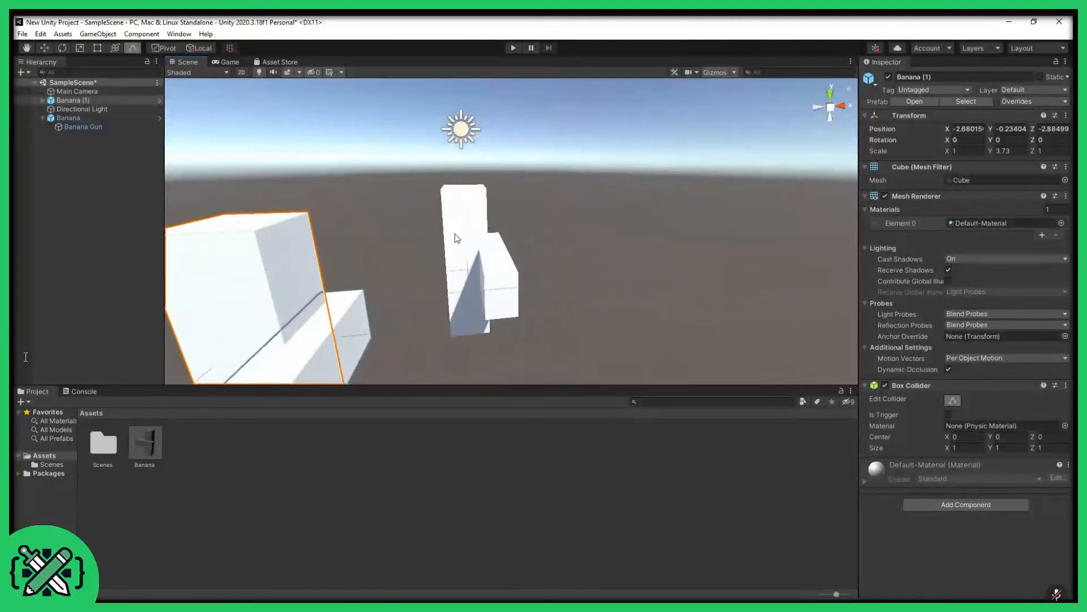
left_click(455, 224)
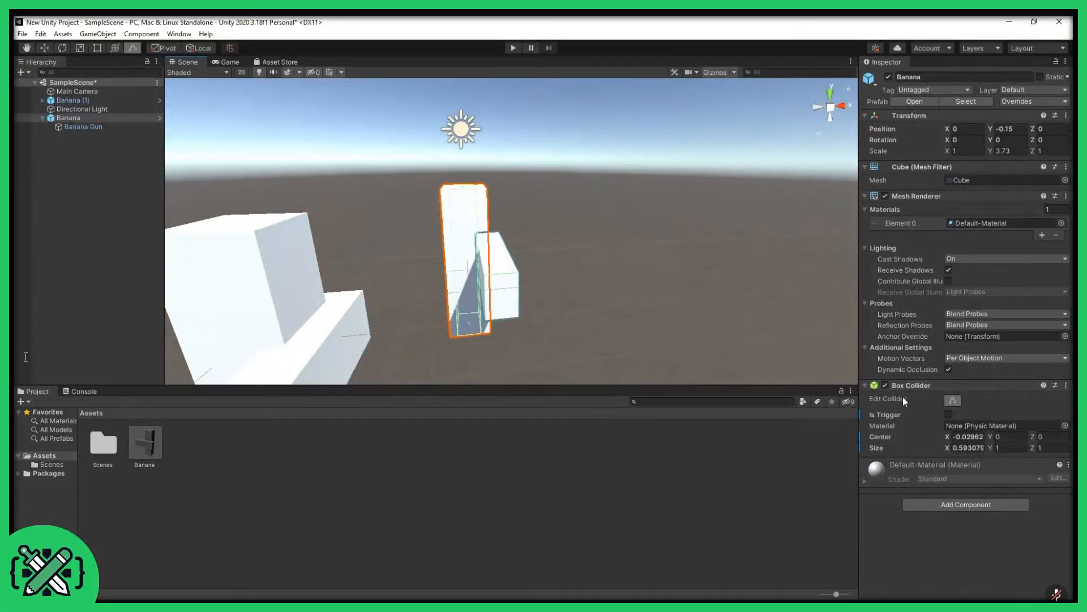
middle_click_drag(322, 251, 358, 221)
left_click(311, 229)
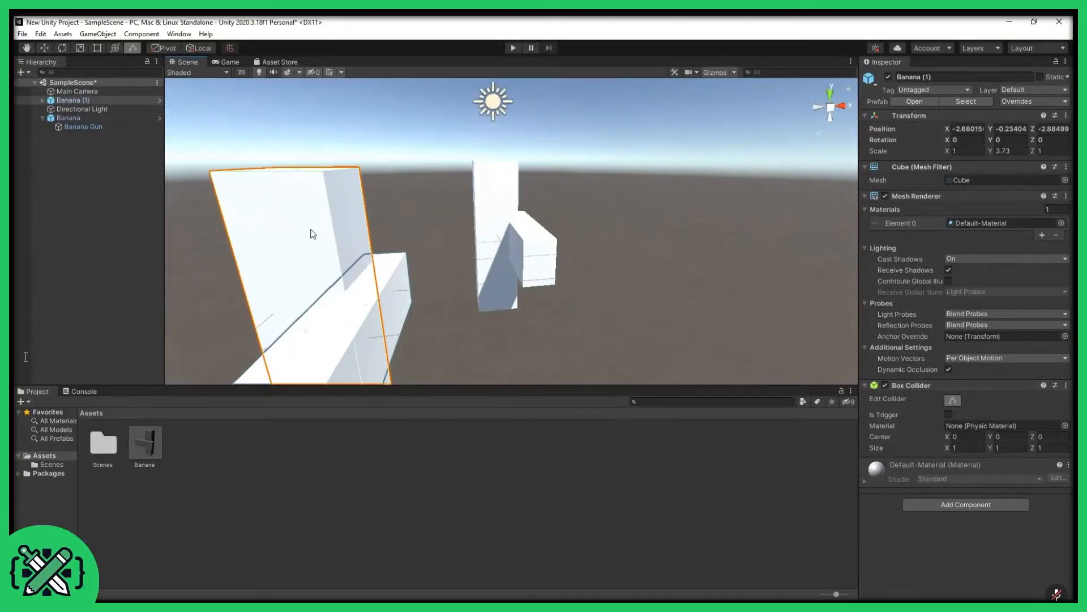
left_click(498, 199)
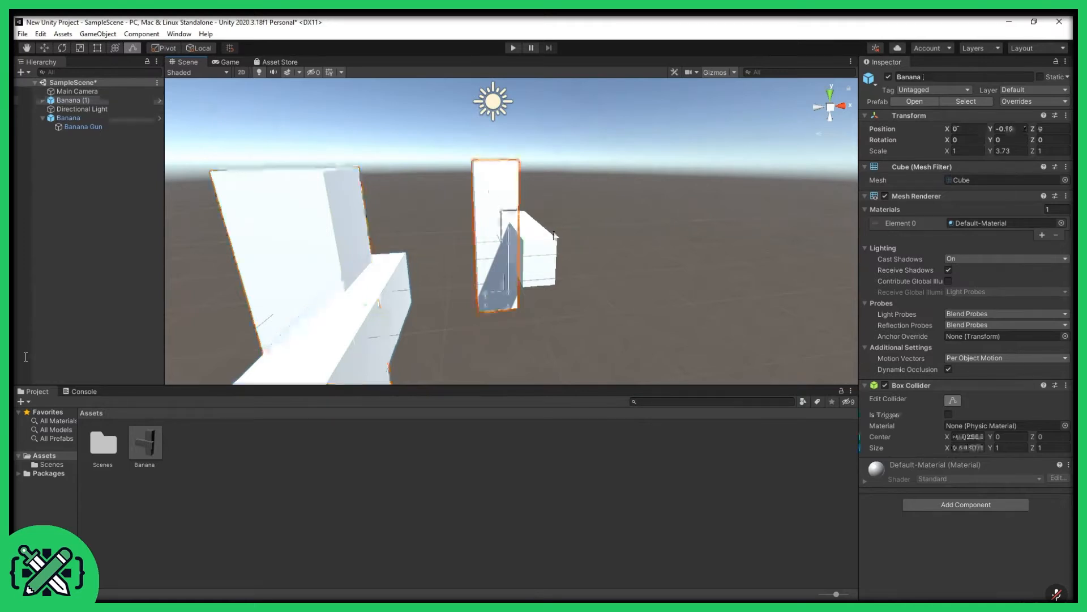
Revert the modified Box Collider on the original Banana to its prefab values.
right_click(913, 386)
mouse_move(959, 408)
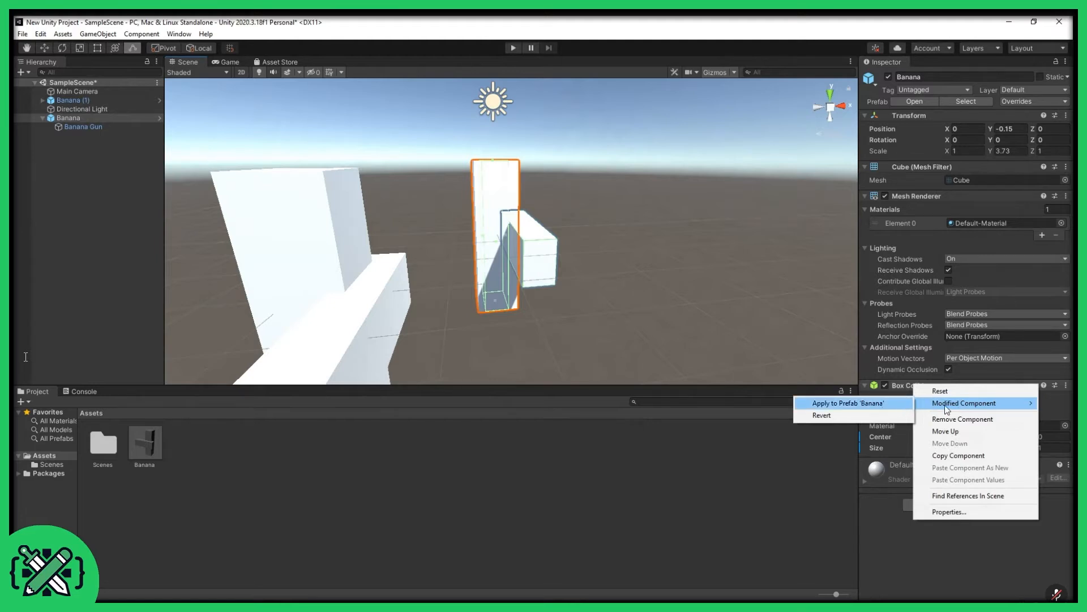
left_click(881, 419)
left_click_drag(568, 268, 634, 263, "alt")
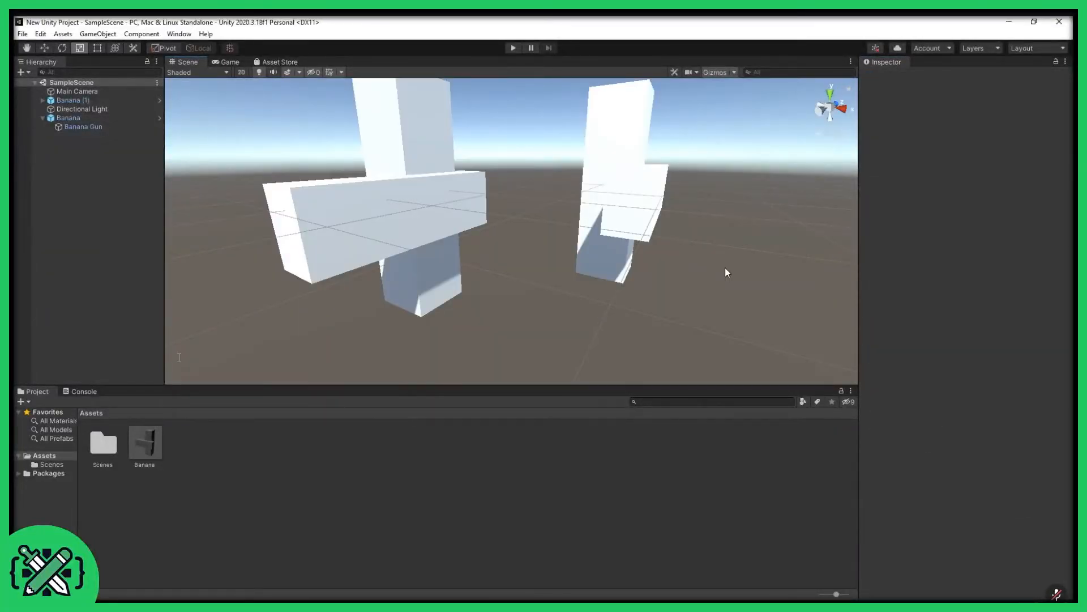
middle_click_drag(577, 171, 570, 202)
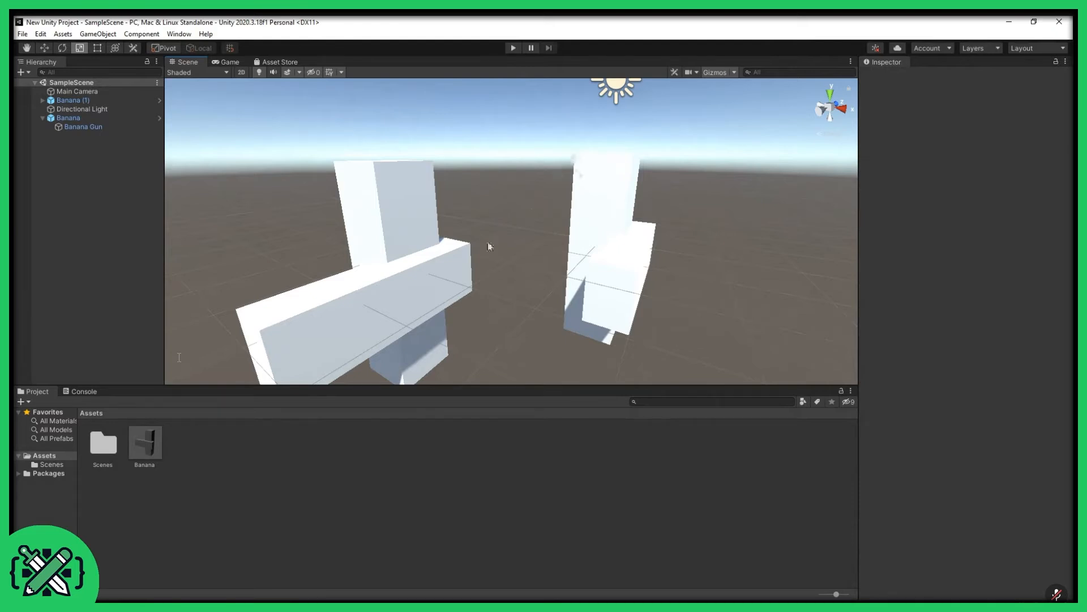
right_click(253, 463)
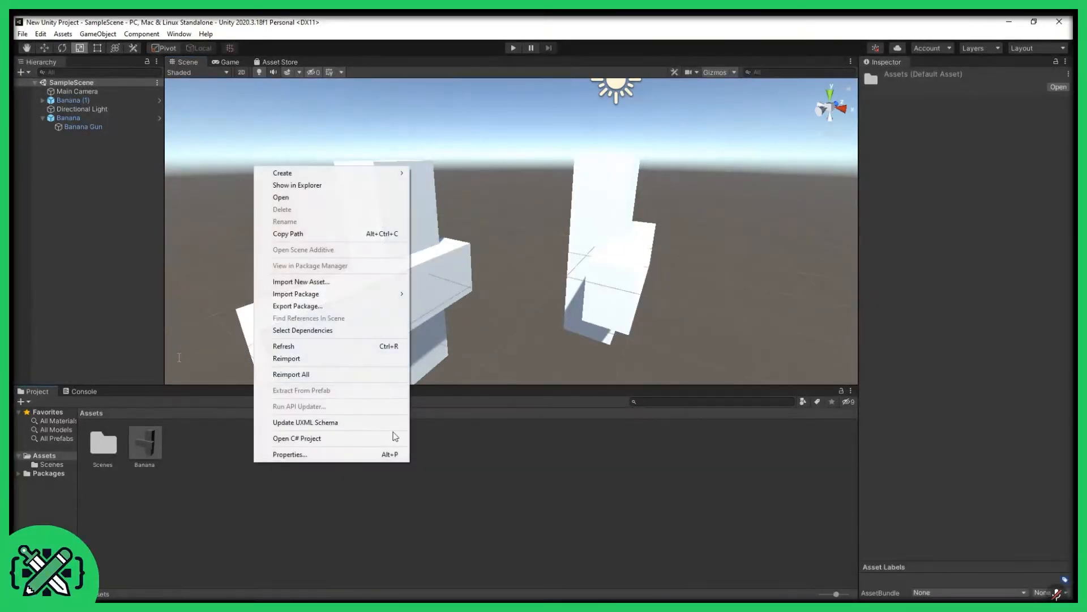
mouse_move(301, 174)
left_click(195, 451)
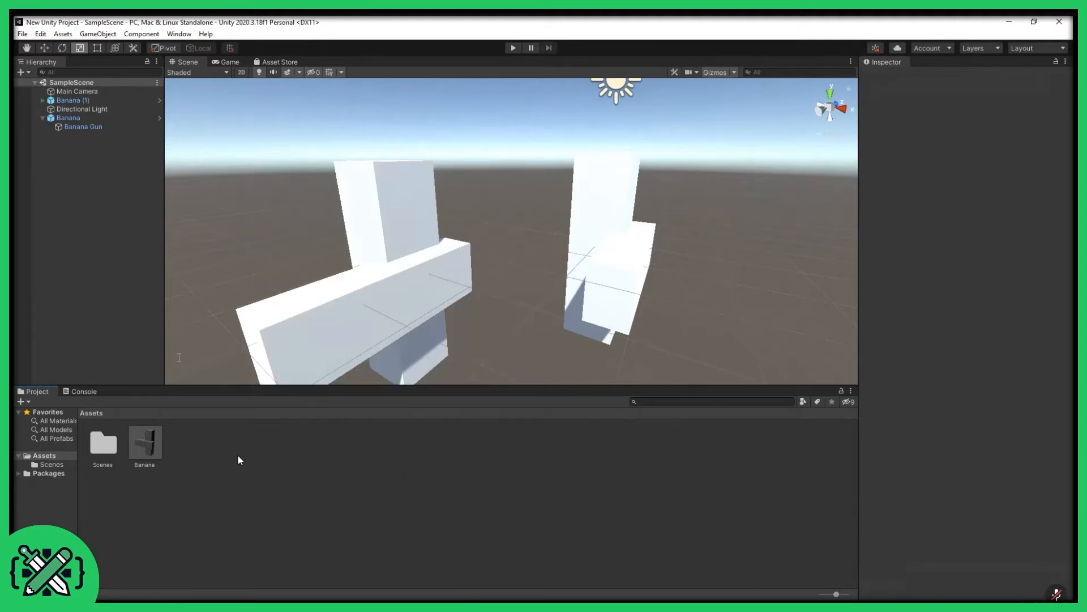
Create a new material named Person in the Assets folder.
right_click(334, 461)
mouse_move(410, 174)
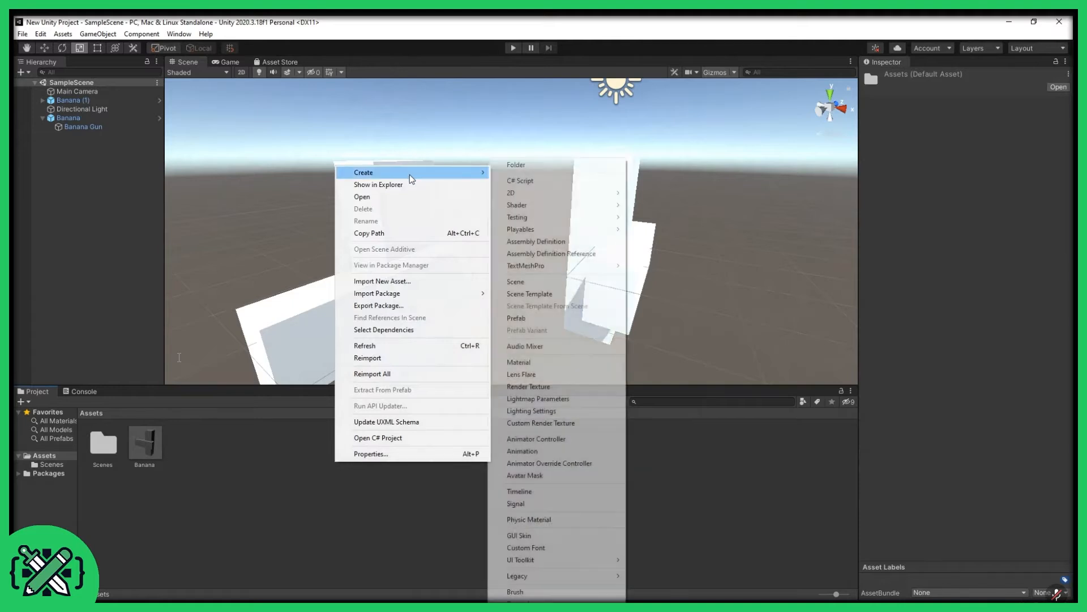
left_click(536, 362)
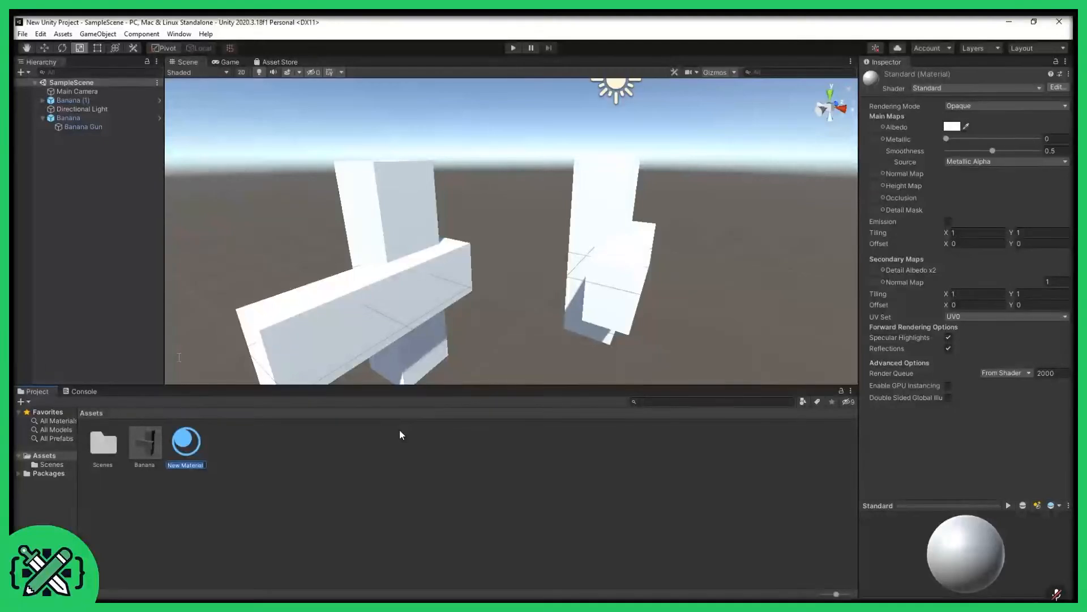
type("Person")
key("Return")
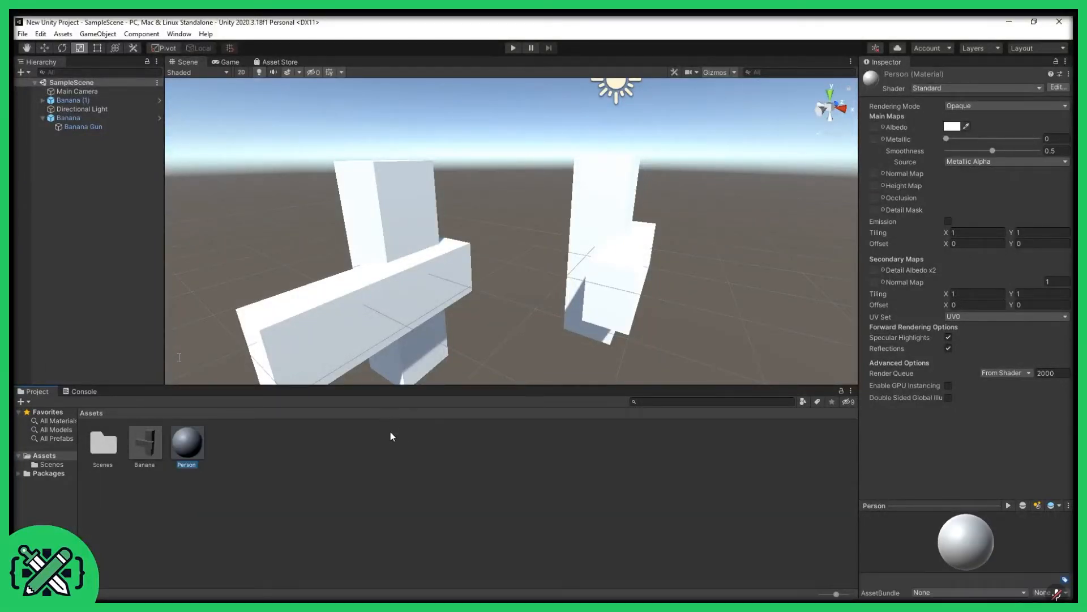
left_click(391, 433)
Set the Person material's Albedo colour to pure red, RGB 255, 0, 0.
left_click(190, 445)
left_click(952, 127)
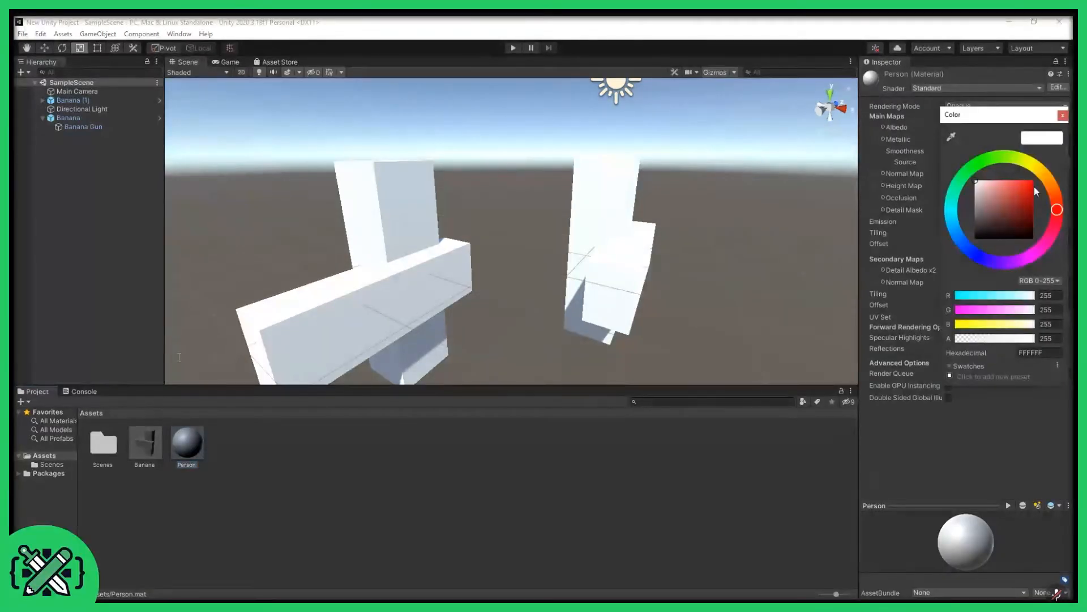
mouse_move(1034, 186)
left_mouse_down()
mouse_move(1017, 194)
mouse_move(1007, 175)
mouse_move(1023, 180)
left_mouse_up()
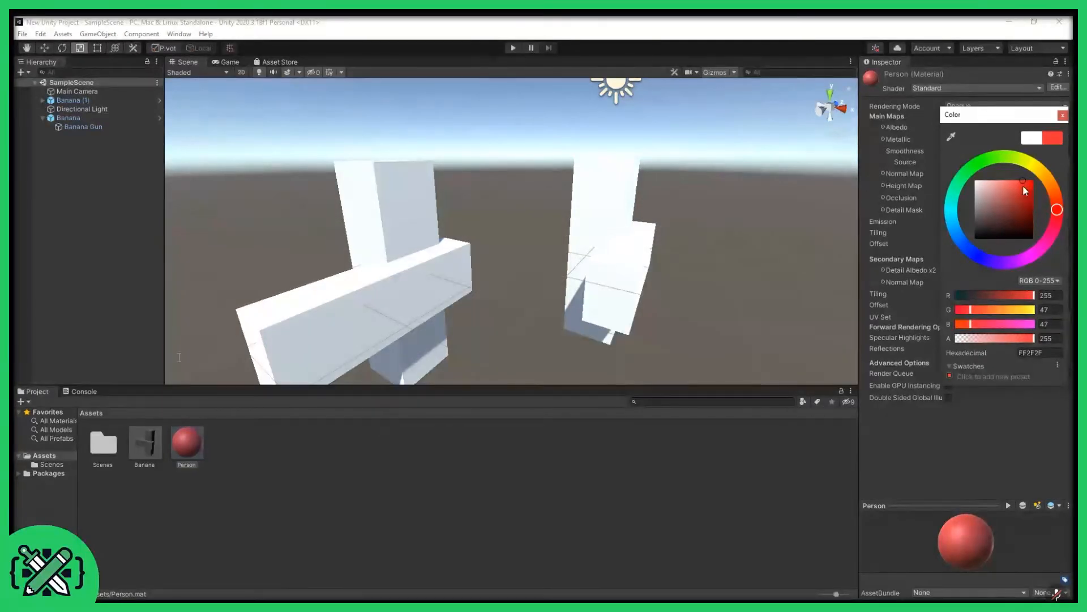
left_click_drag(1026, 191, 1043, 174)
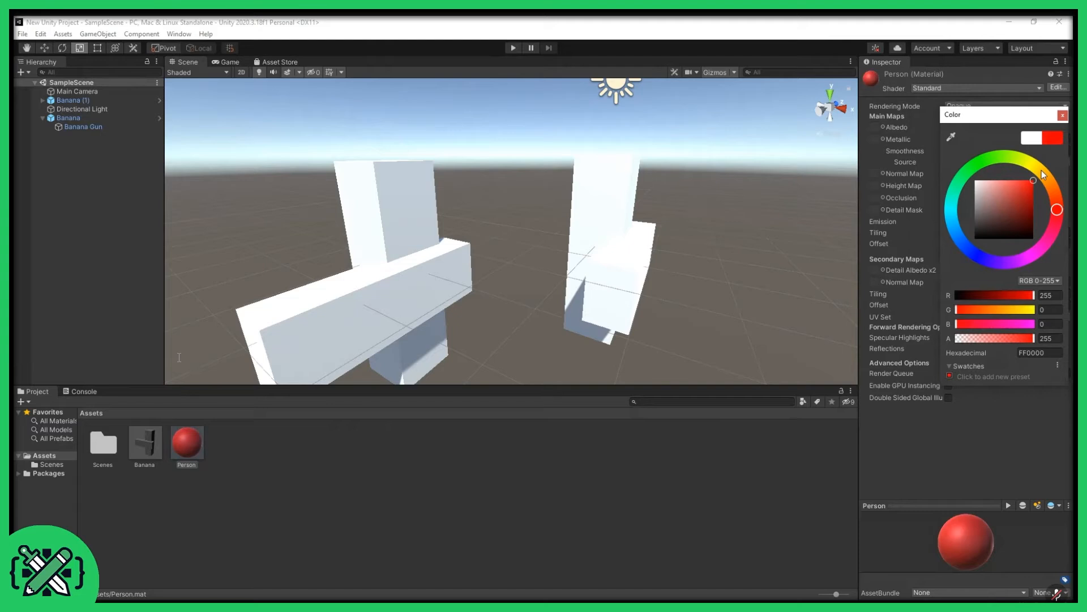
left_click(1062, 116)
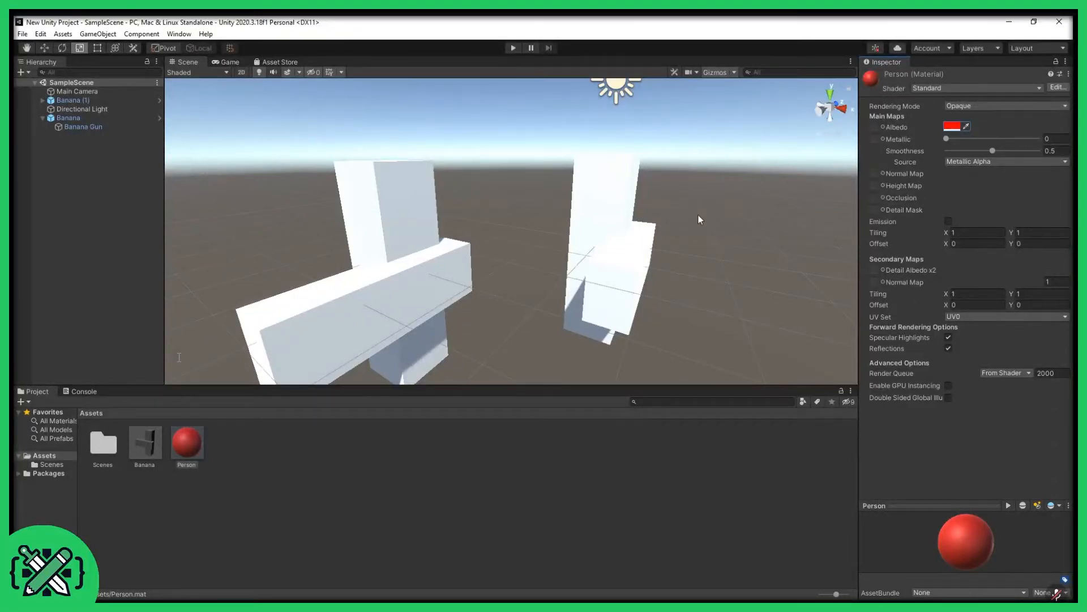
Set the Person material's Metallic to about 0.3 and Smoothness to about 0.64.
mouse_move(948, 138)
left_mouse_down()
mouse_move(1037, 138)
mouse_move(932, 136)
mouse_move(1033, 152)
left_mouse_up()
mouse_move(1018, 149)
left_mouse_down()
mouse_move(937, 153)
mouse_move(1029, 144)
left_mouse_up()
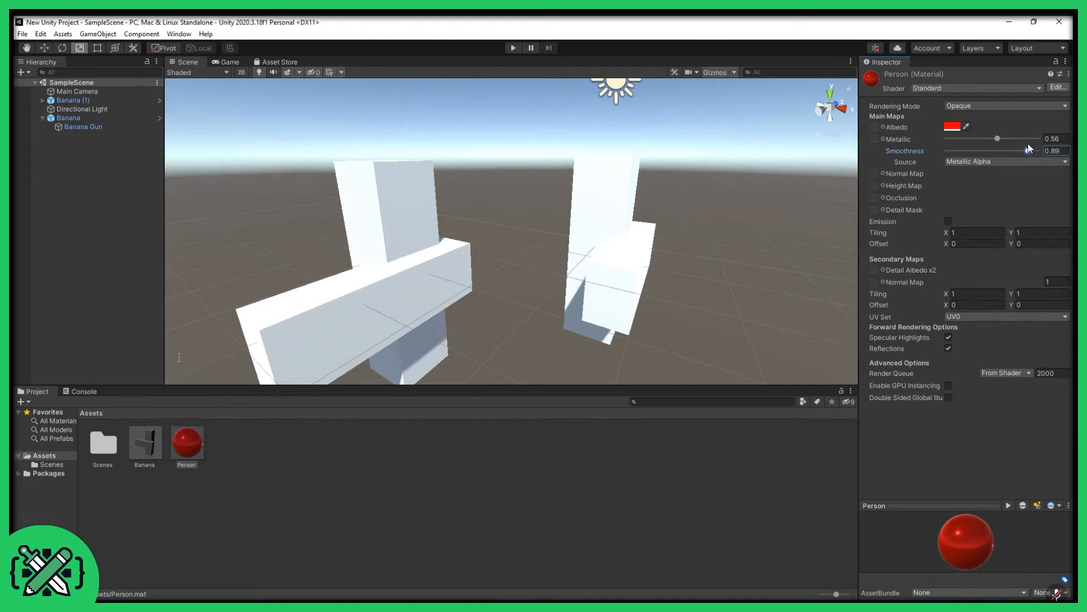
left_click_drag(1028, 143, 974, 140)
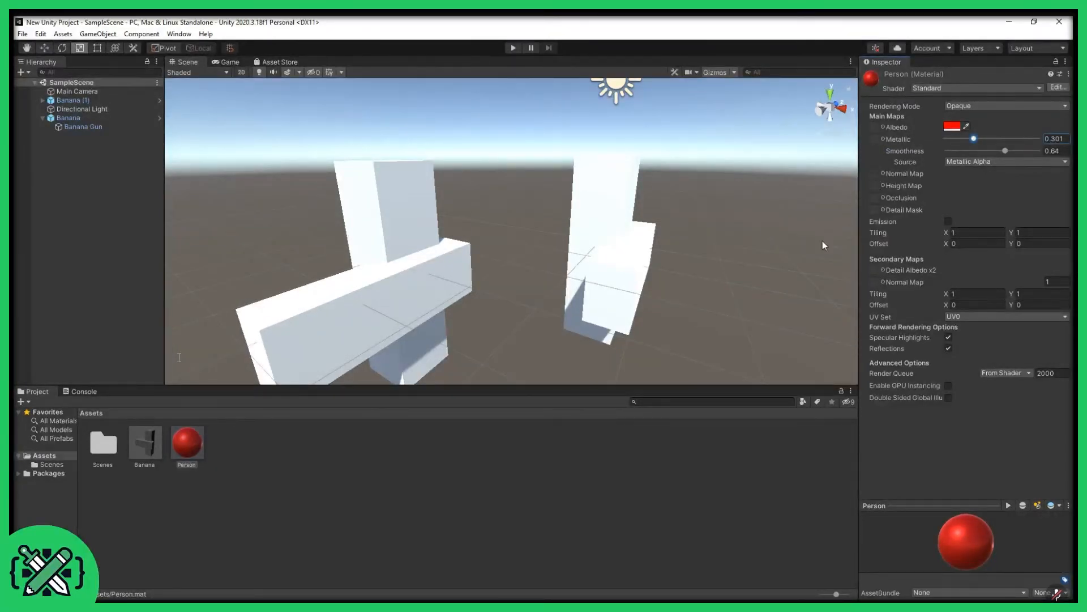
Select the original Banana in the scene to examine its currently assigned material.
middle_click_drag(733, 253, 743, 244)
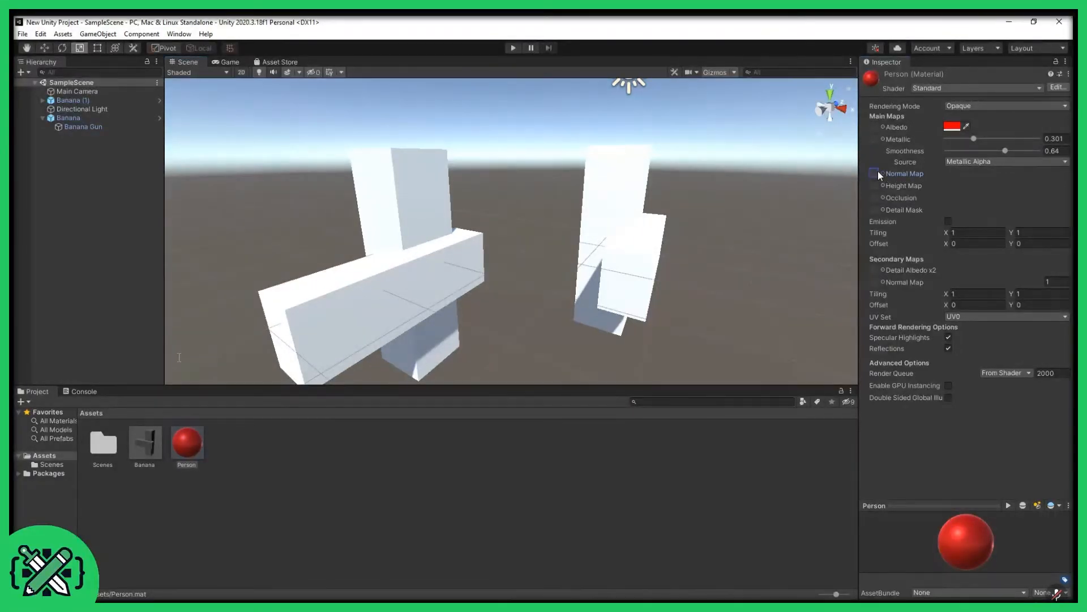
left_click(734, 277)
left_click(596, 194)
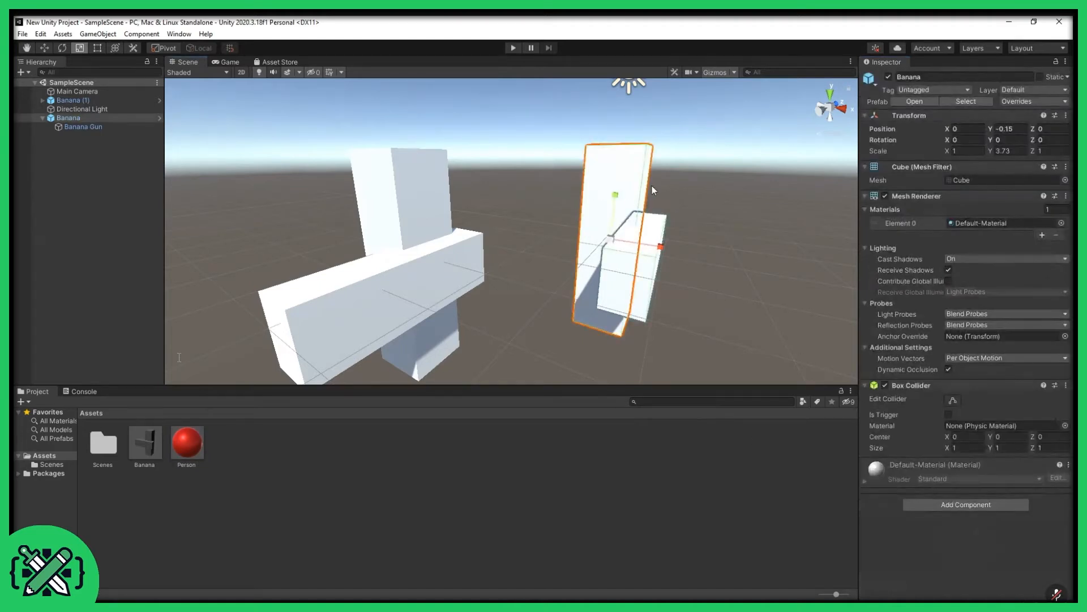
Enable Emission on the Person material and set its emission colour to a dark grey of about RGB 56, 56, 56.
left_click(179, 456)
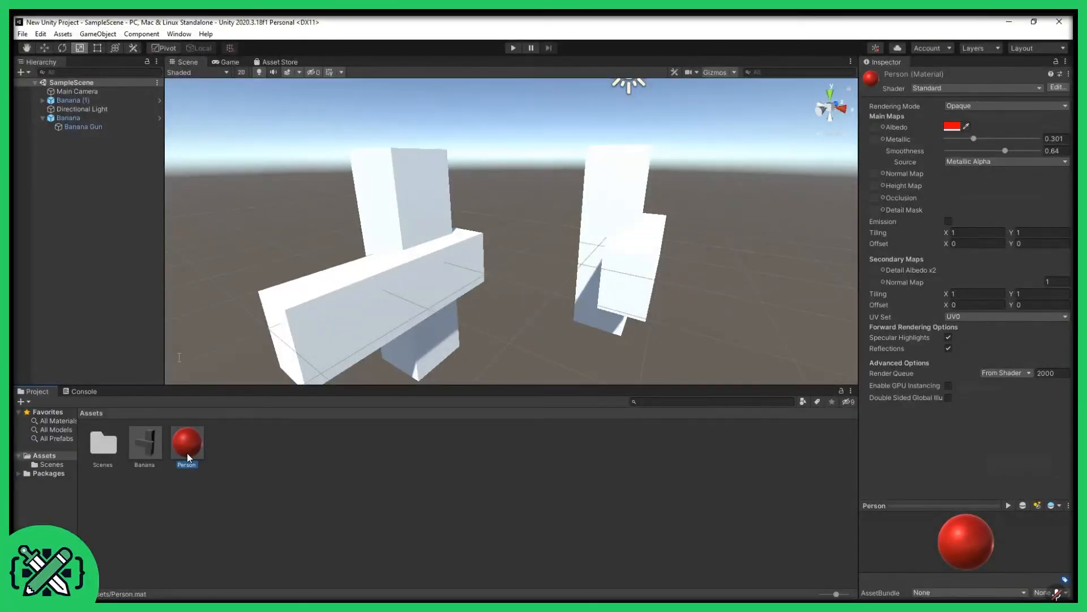
middle_click_drag(652, 245, 595, 280)
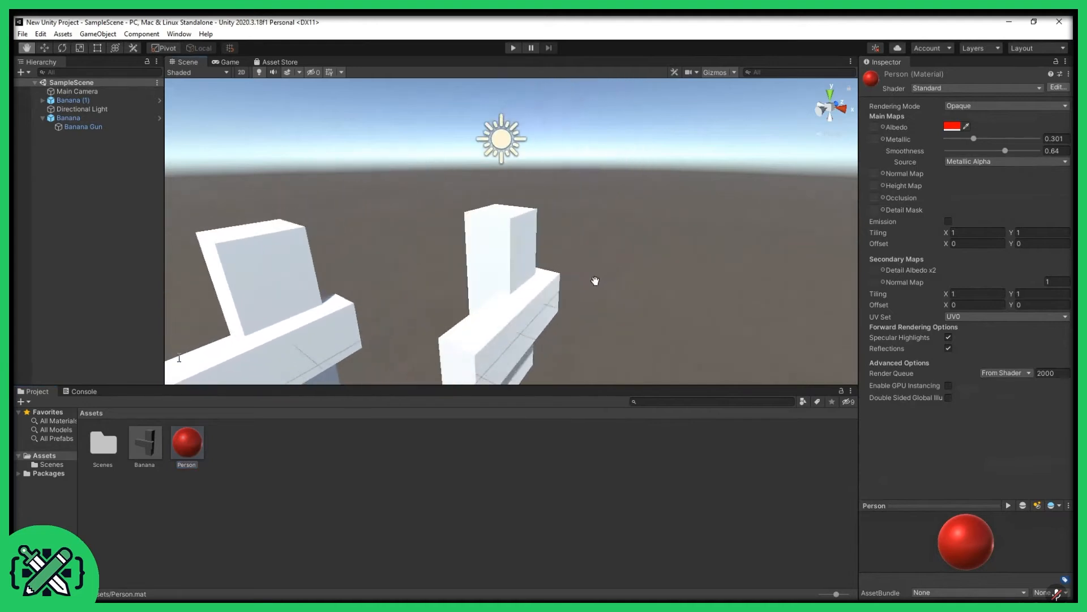
left_click(948, 221)
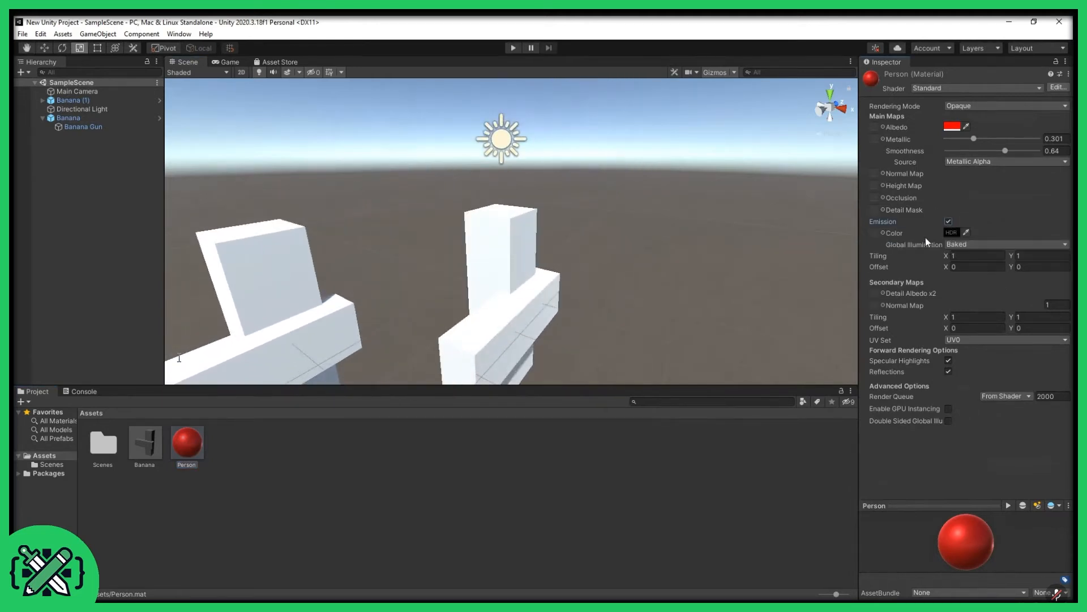
left_click(952, 232)
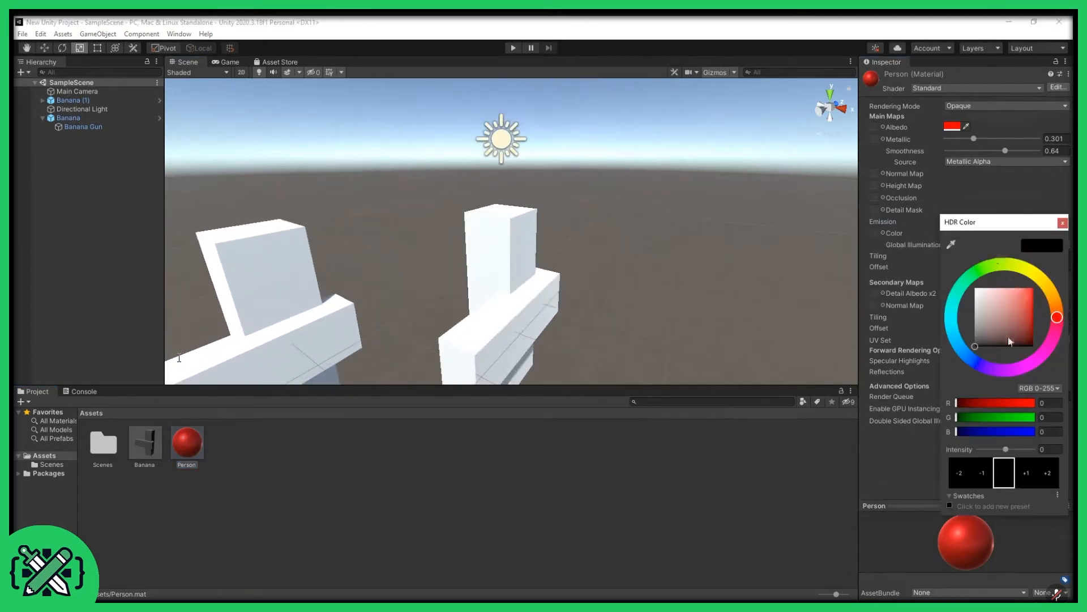
mouse_move(991, 336)
left_mouse_down()
mouse_move(984, 322)
mouse_move(994, 325)
mouse_move(977, 347)
mouse_move(974, 338)
left_mouse_up()
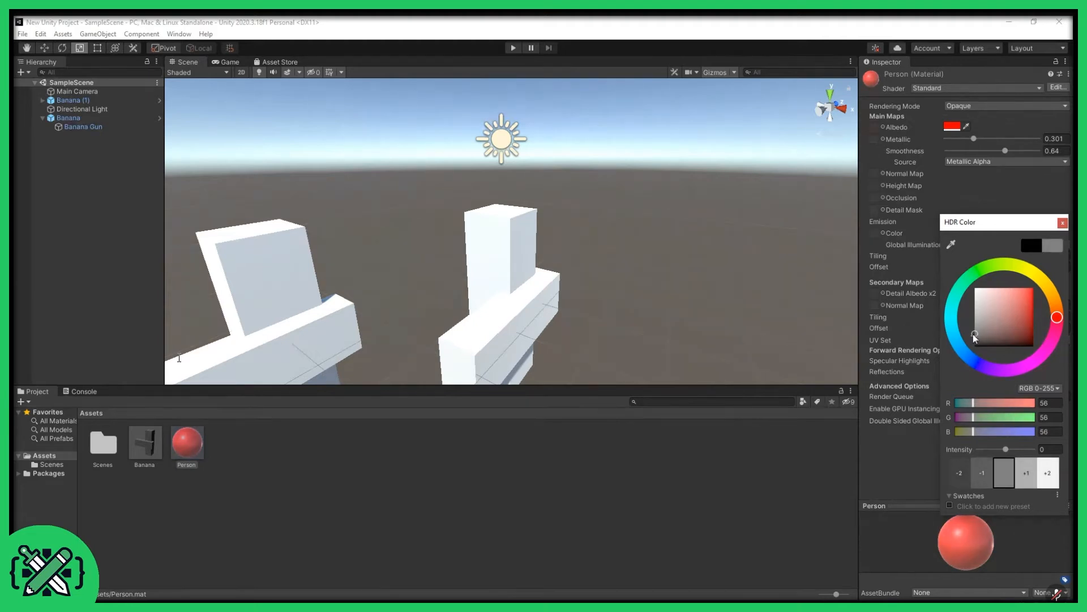